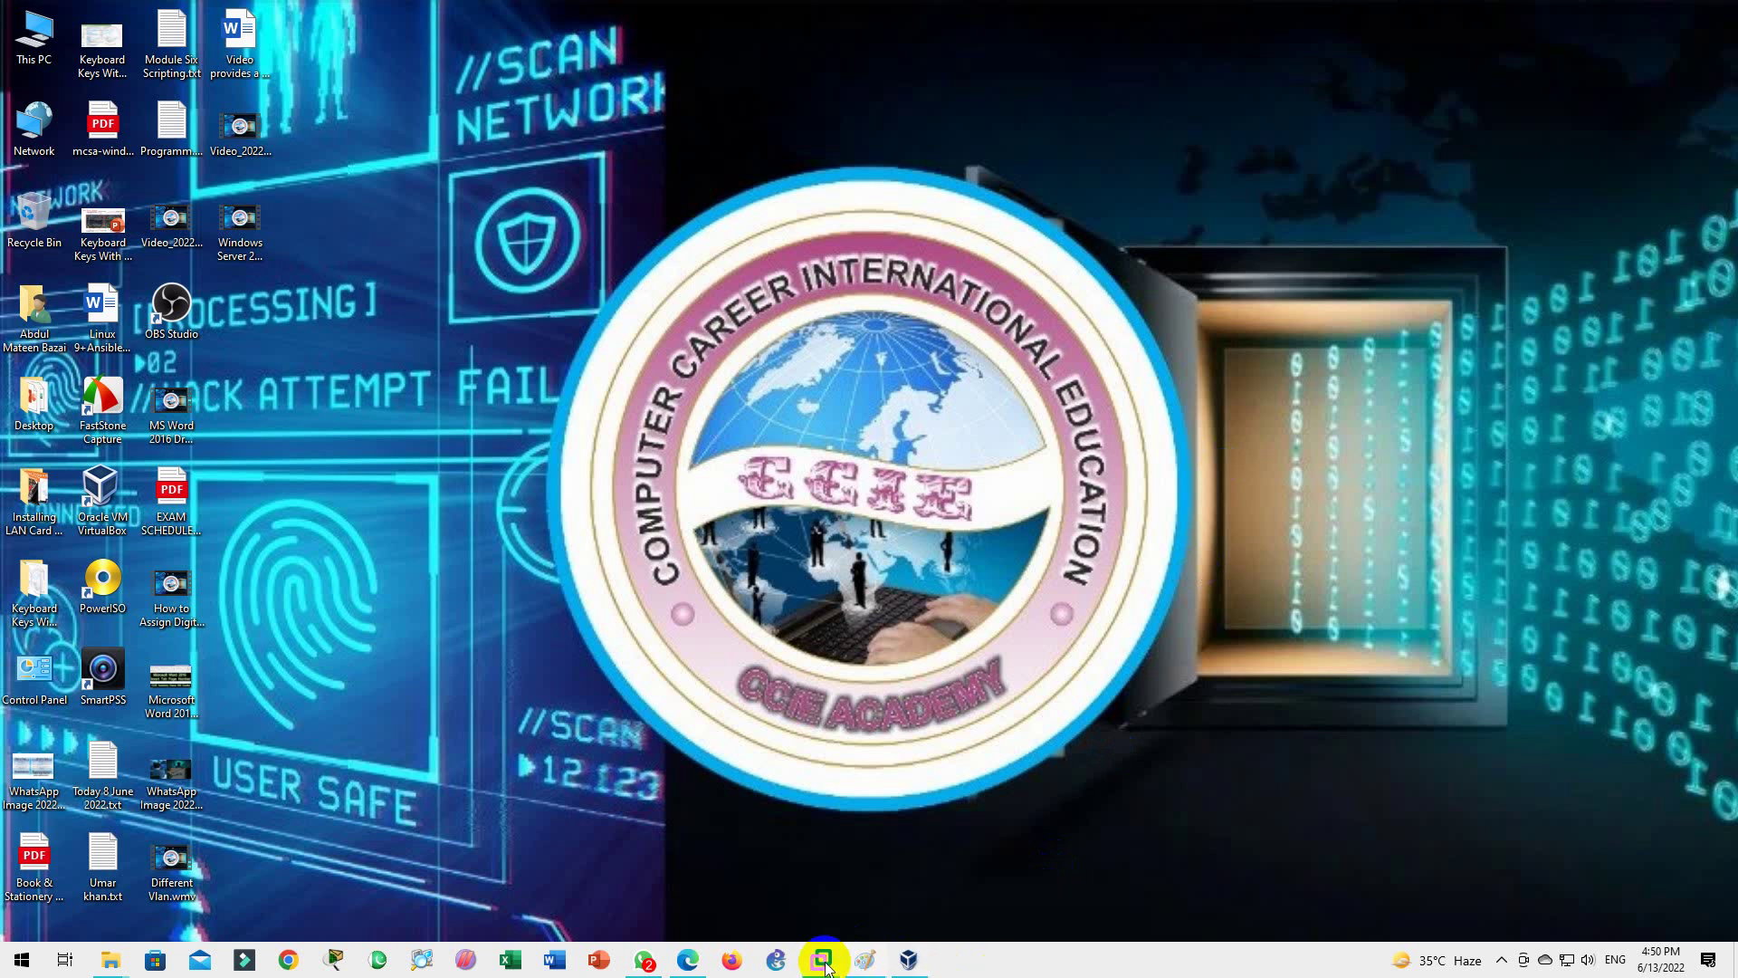
Step: In the Red Hat VM, try logging in as the first listed user, then back out when it fails
{"action": "mouse_move", "coordinate": [826, 951]}
{"action": "left_click", "coordinate": [1247, 862]}
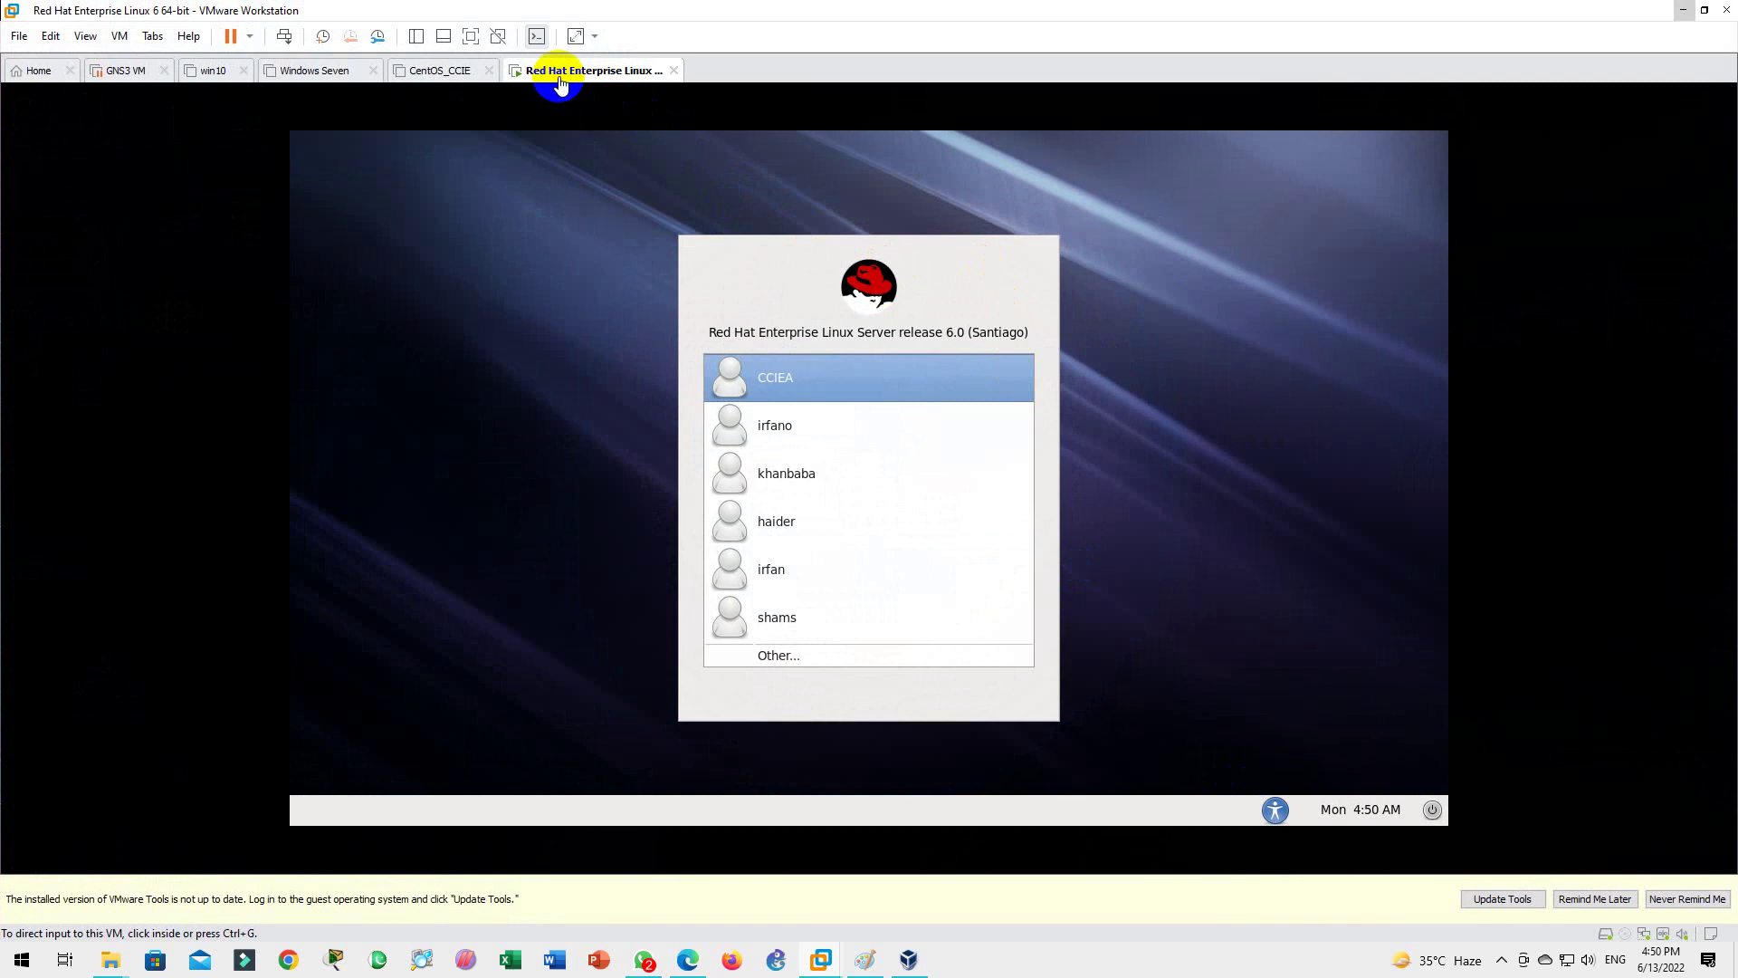
{"action": "left_click", "coordinate": [1102, 453]}
{"action": "key", "text": "Return"}
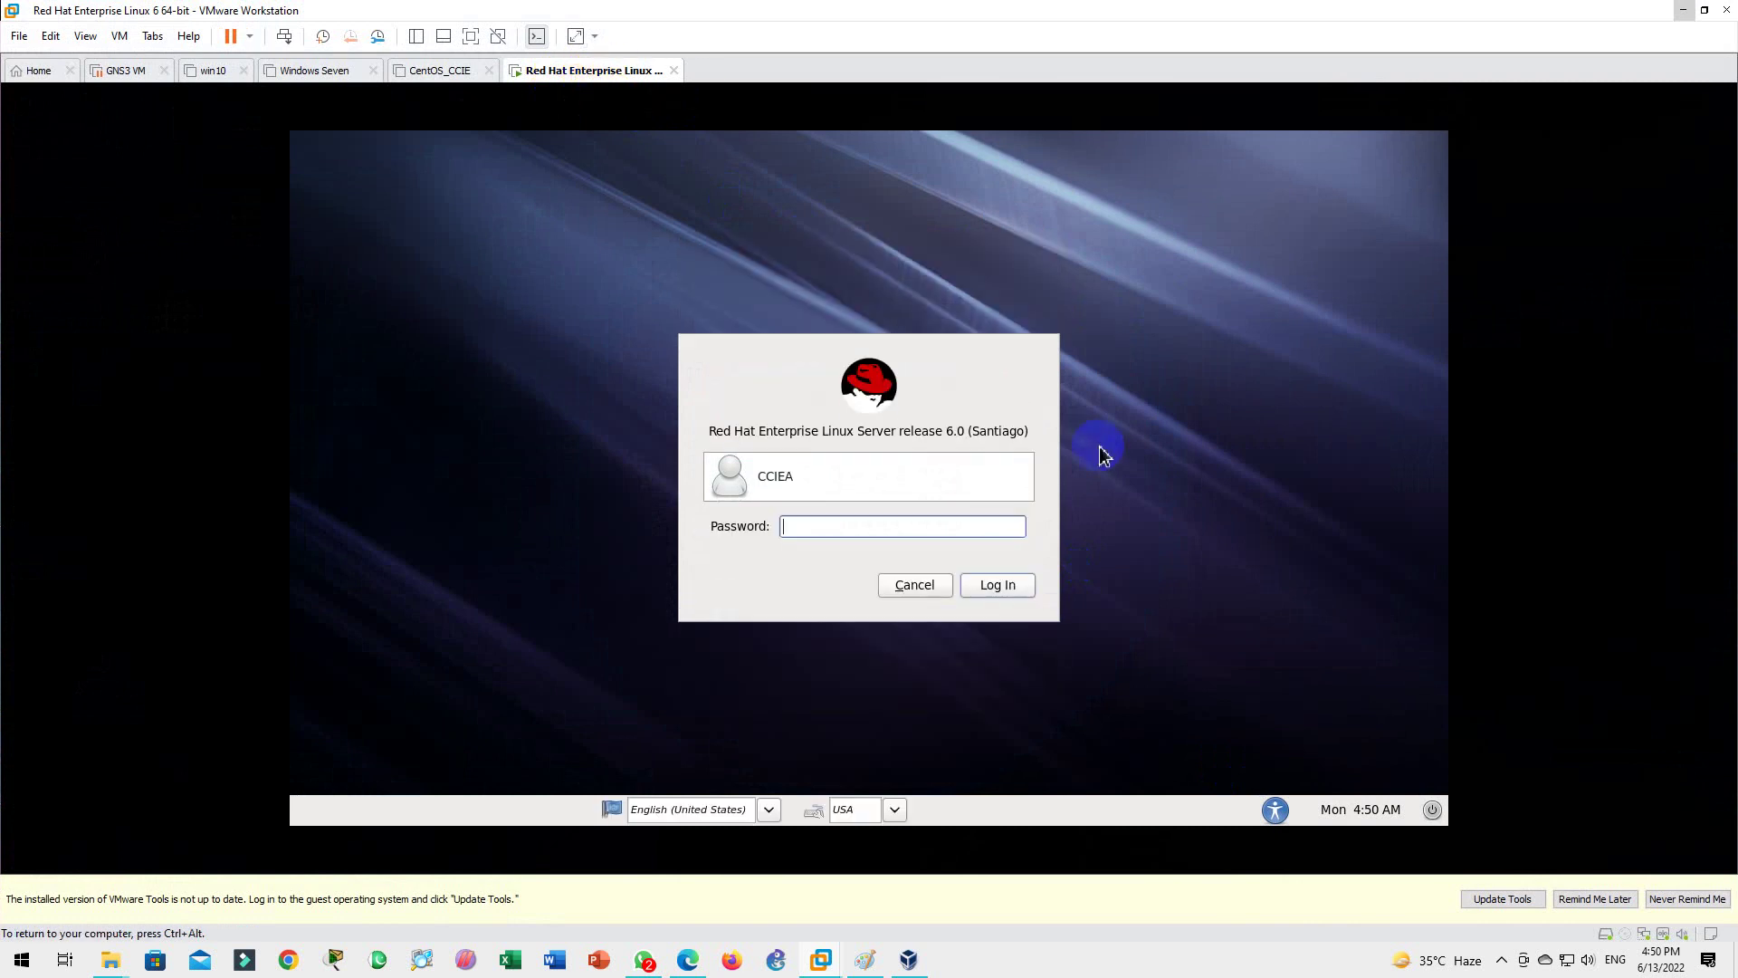
{"action": "type", "text": "**"}
{"action": "key", "text": "Return"}
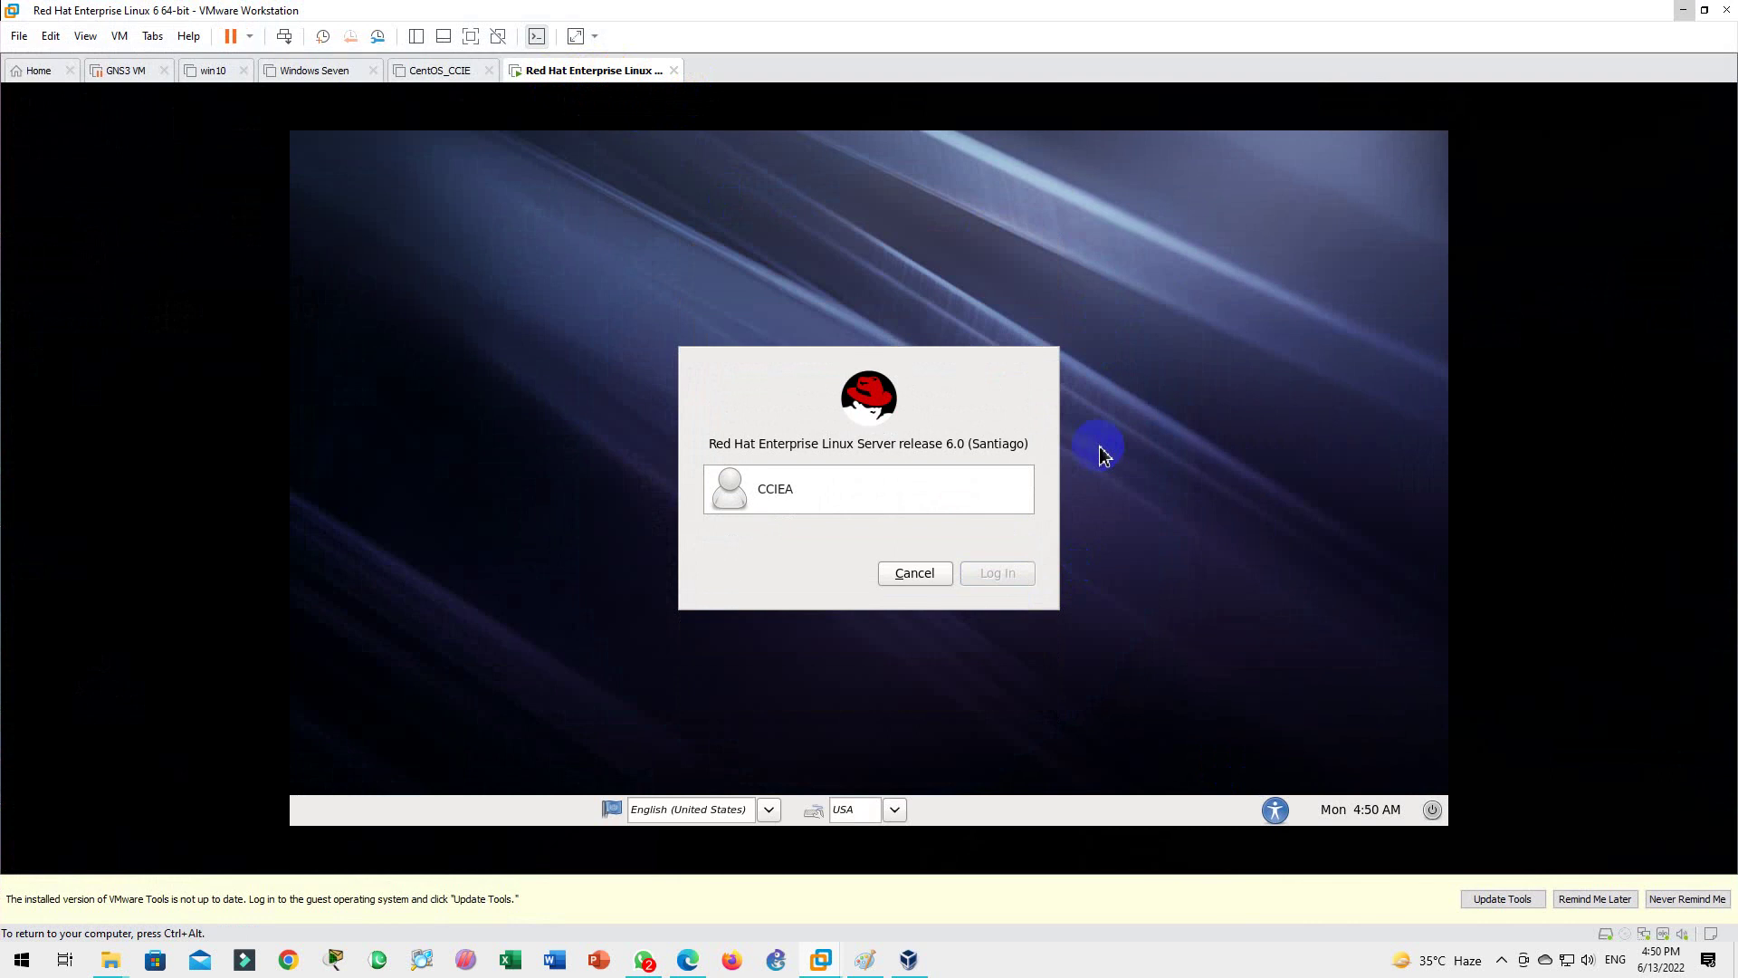
{"action": "left_click", "coordinate": [916, 573]}
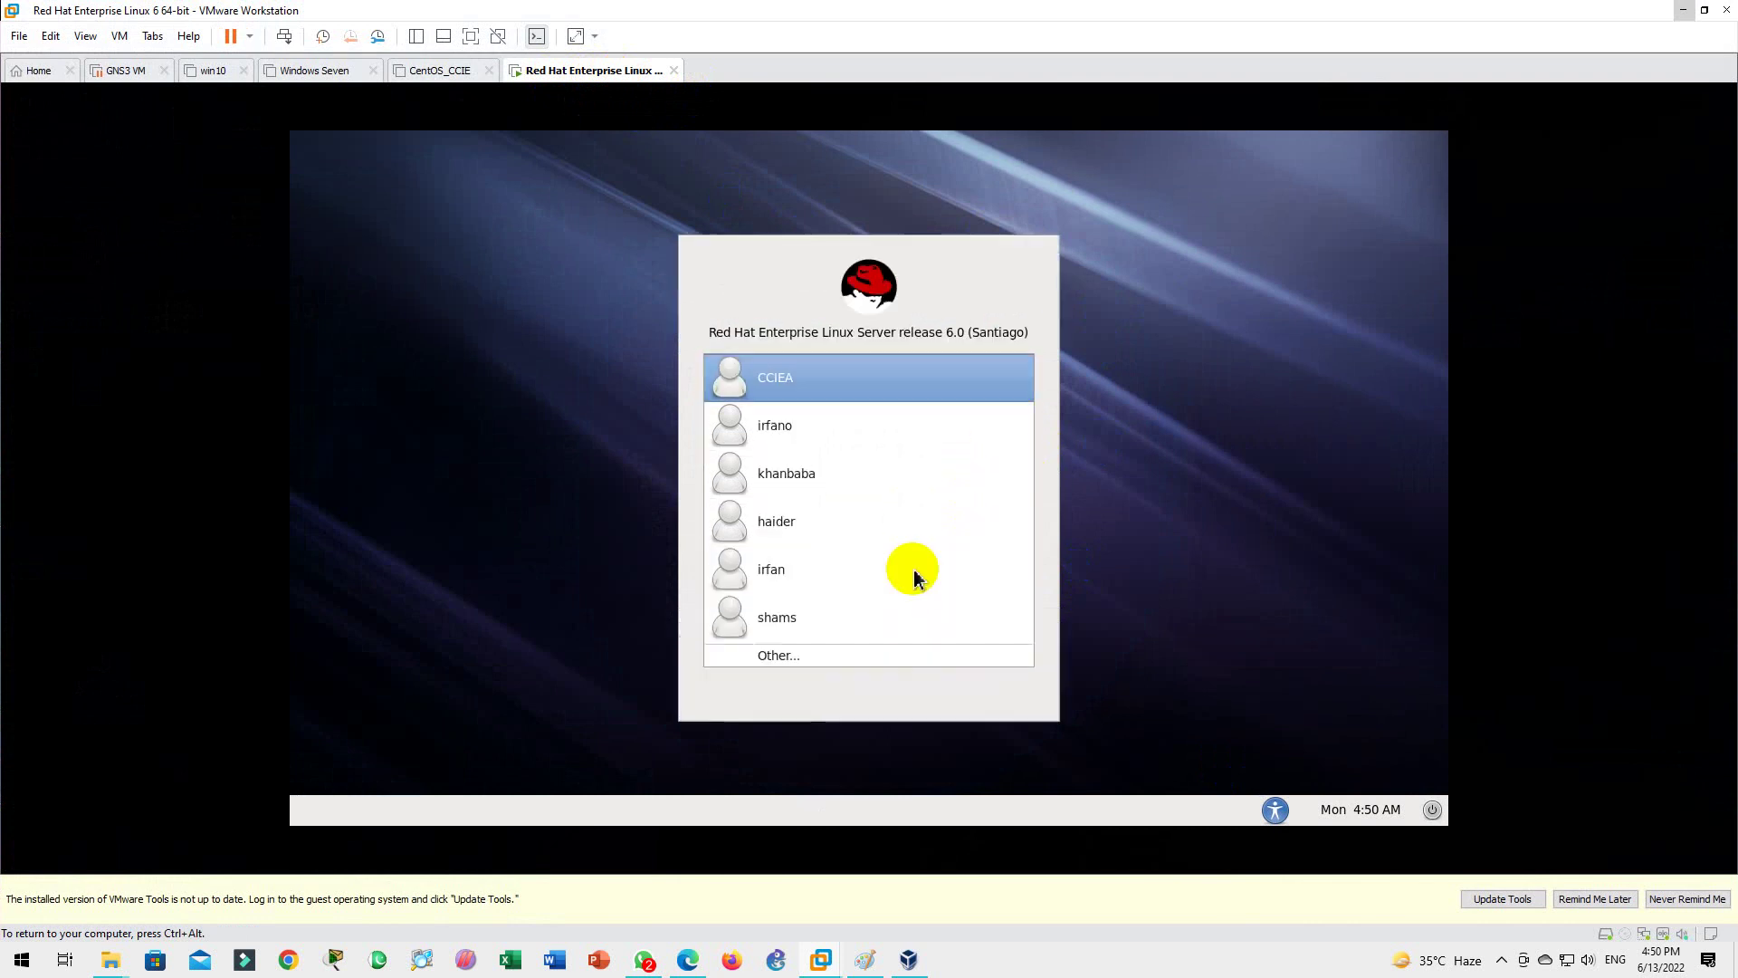
Step: Log in as root through Other... with the root password
{"action": "left_click", "coordinate": [776, 654]}
{"action": "key", "text": "Return"}
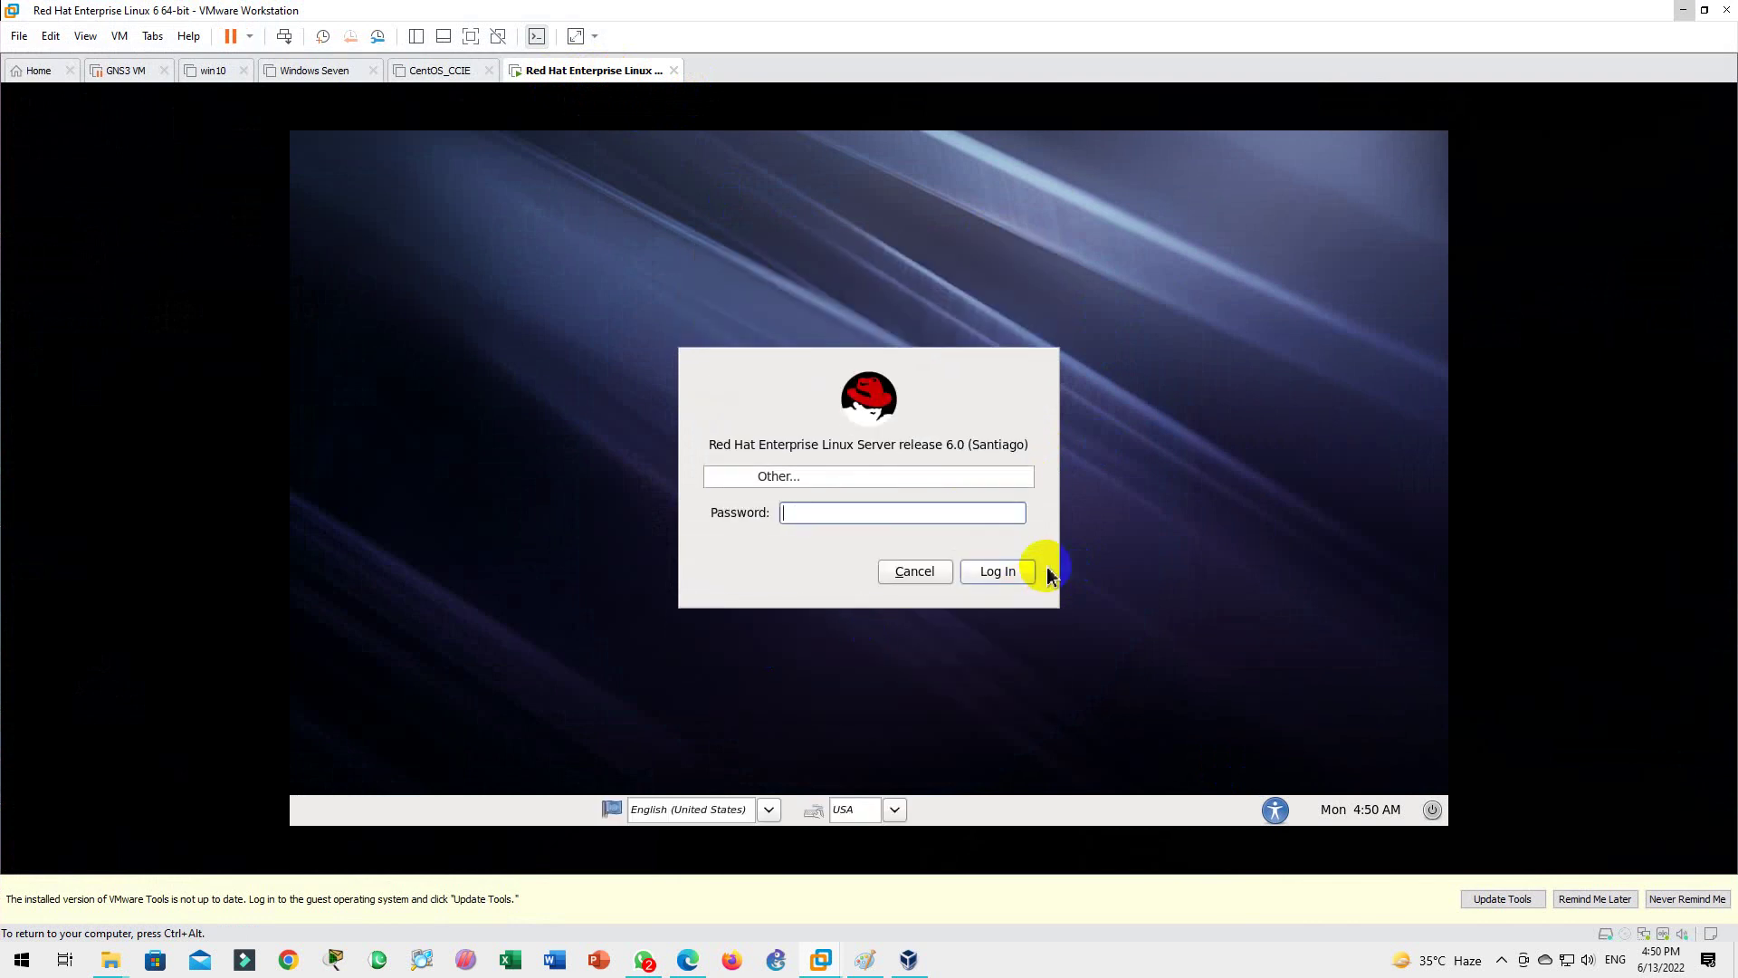
{"action": "key", "text": "Return"}
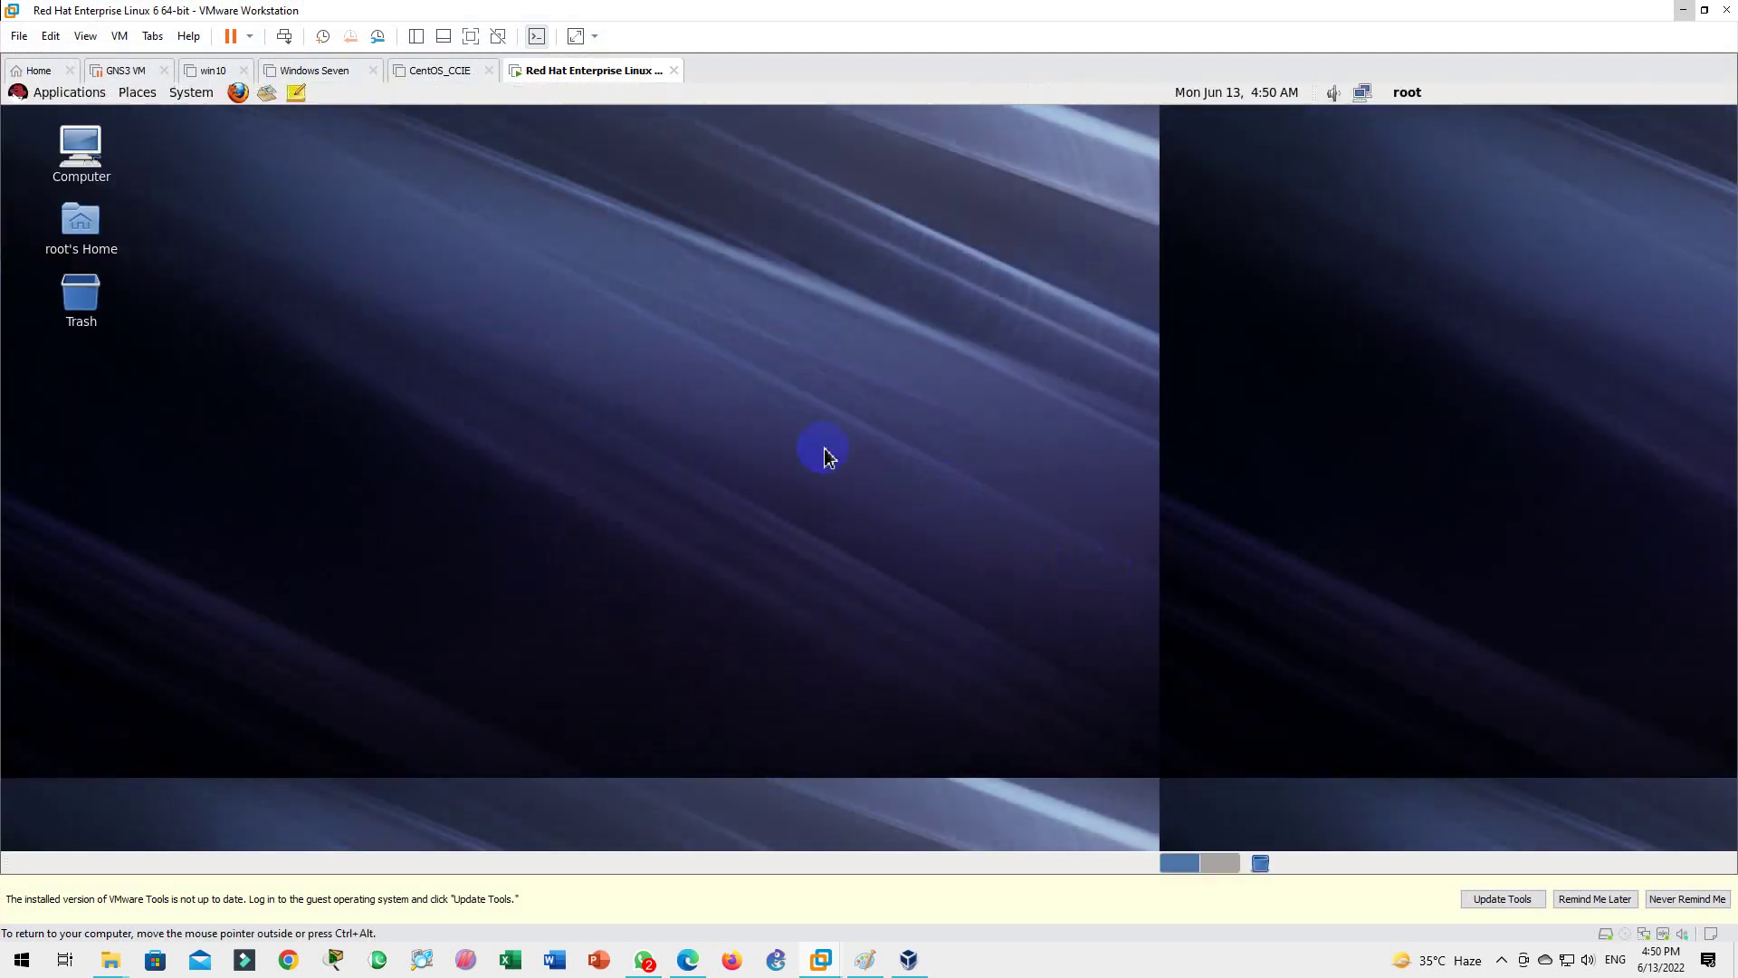
Step: Run init 0 in a guest terminal to power off the guest, then show Workstation's Home tab
{"action": "right_click", "coordinate": [824, 448]}
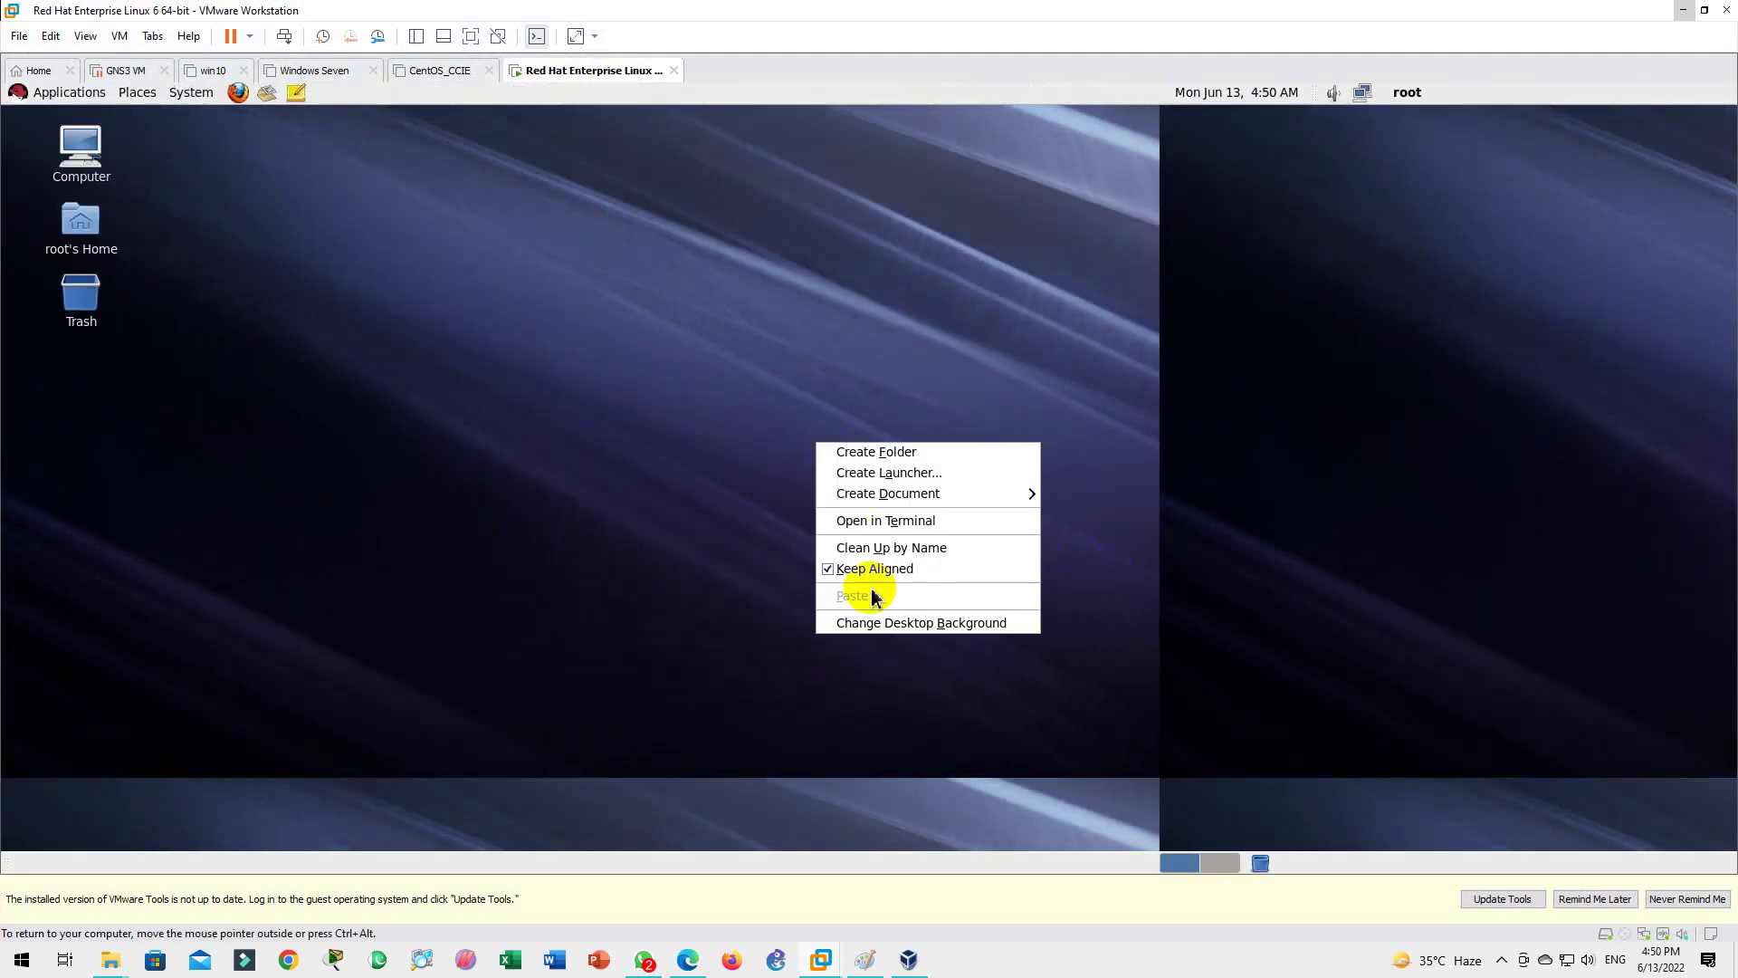
{"action": "left_click", "coordinate": [887, 521]}
{"action": "type", "text": "init"}
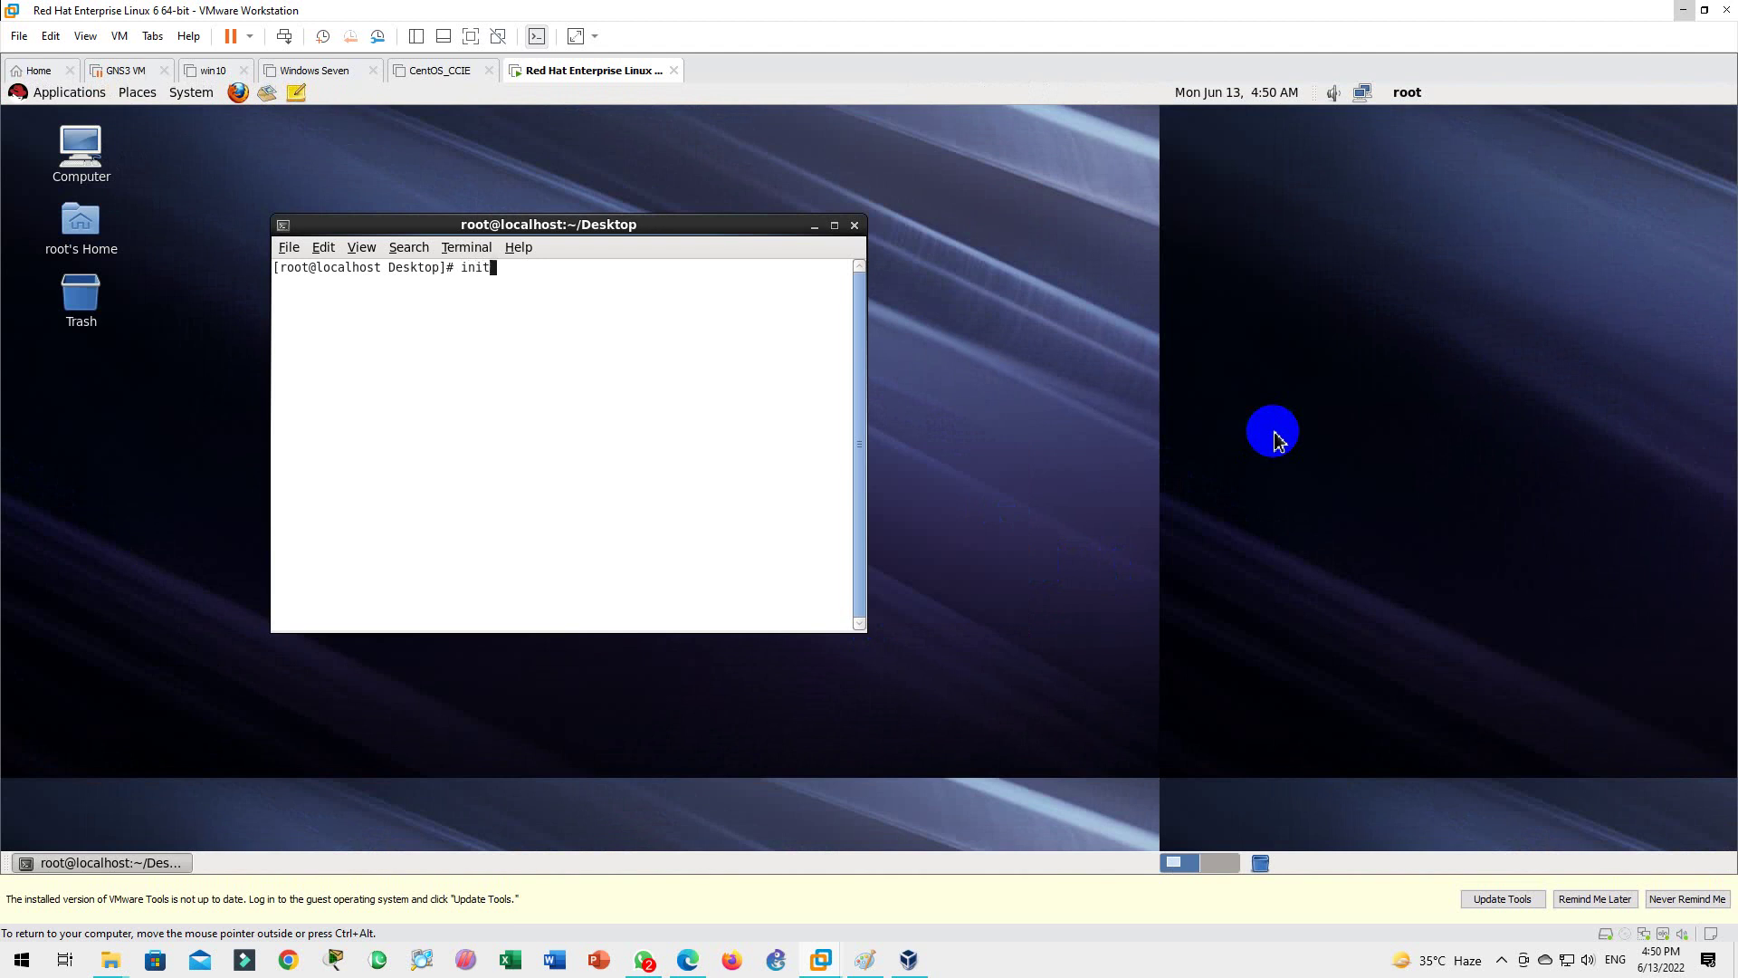
{"action": "key", "text": "Insert"}
{"action": "key", "text": "Return"}
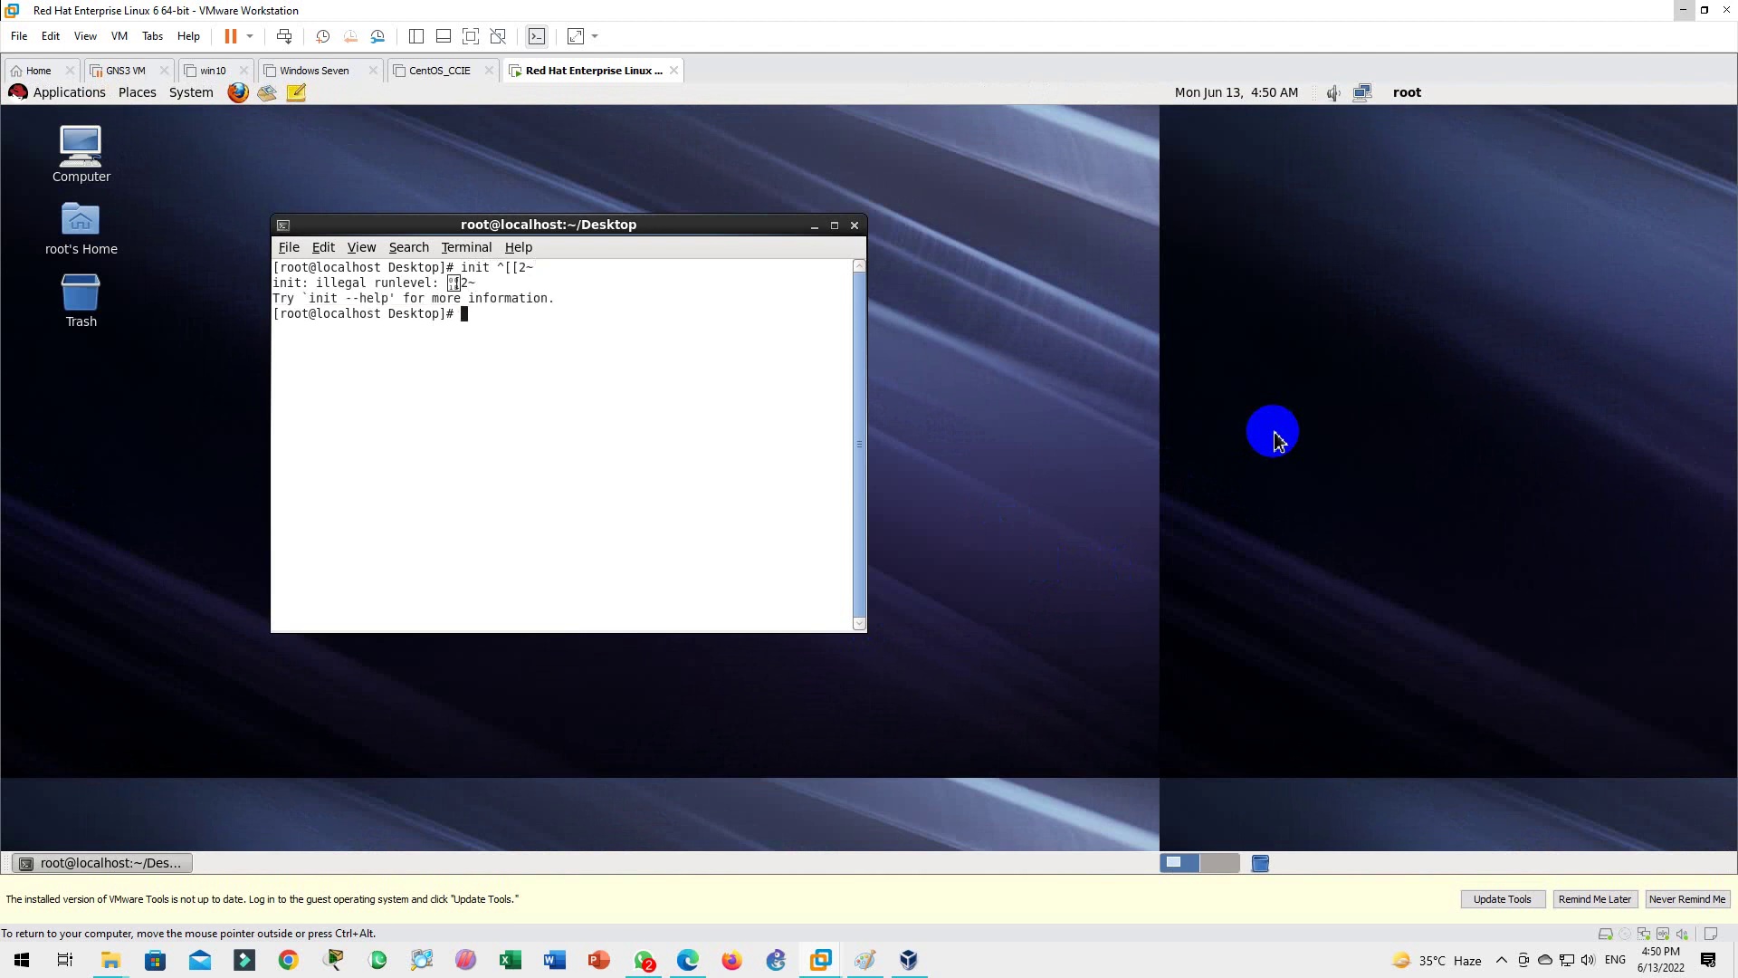
{"action": "key", "text": "Up"}
{"action": "key", "text": "BackSpace"}
{"action": "key", "text": "BackSpace"}
{"action": "key", "text": "BackSpace"}
{"action": "key", "text": "BackSpace"}
{"action": "type", "text": "0"}
{"action": "key", "text": "Return"}
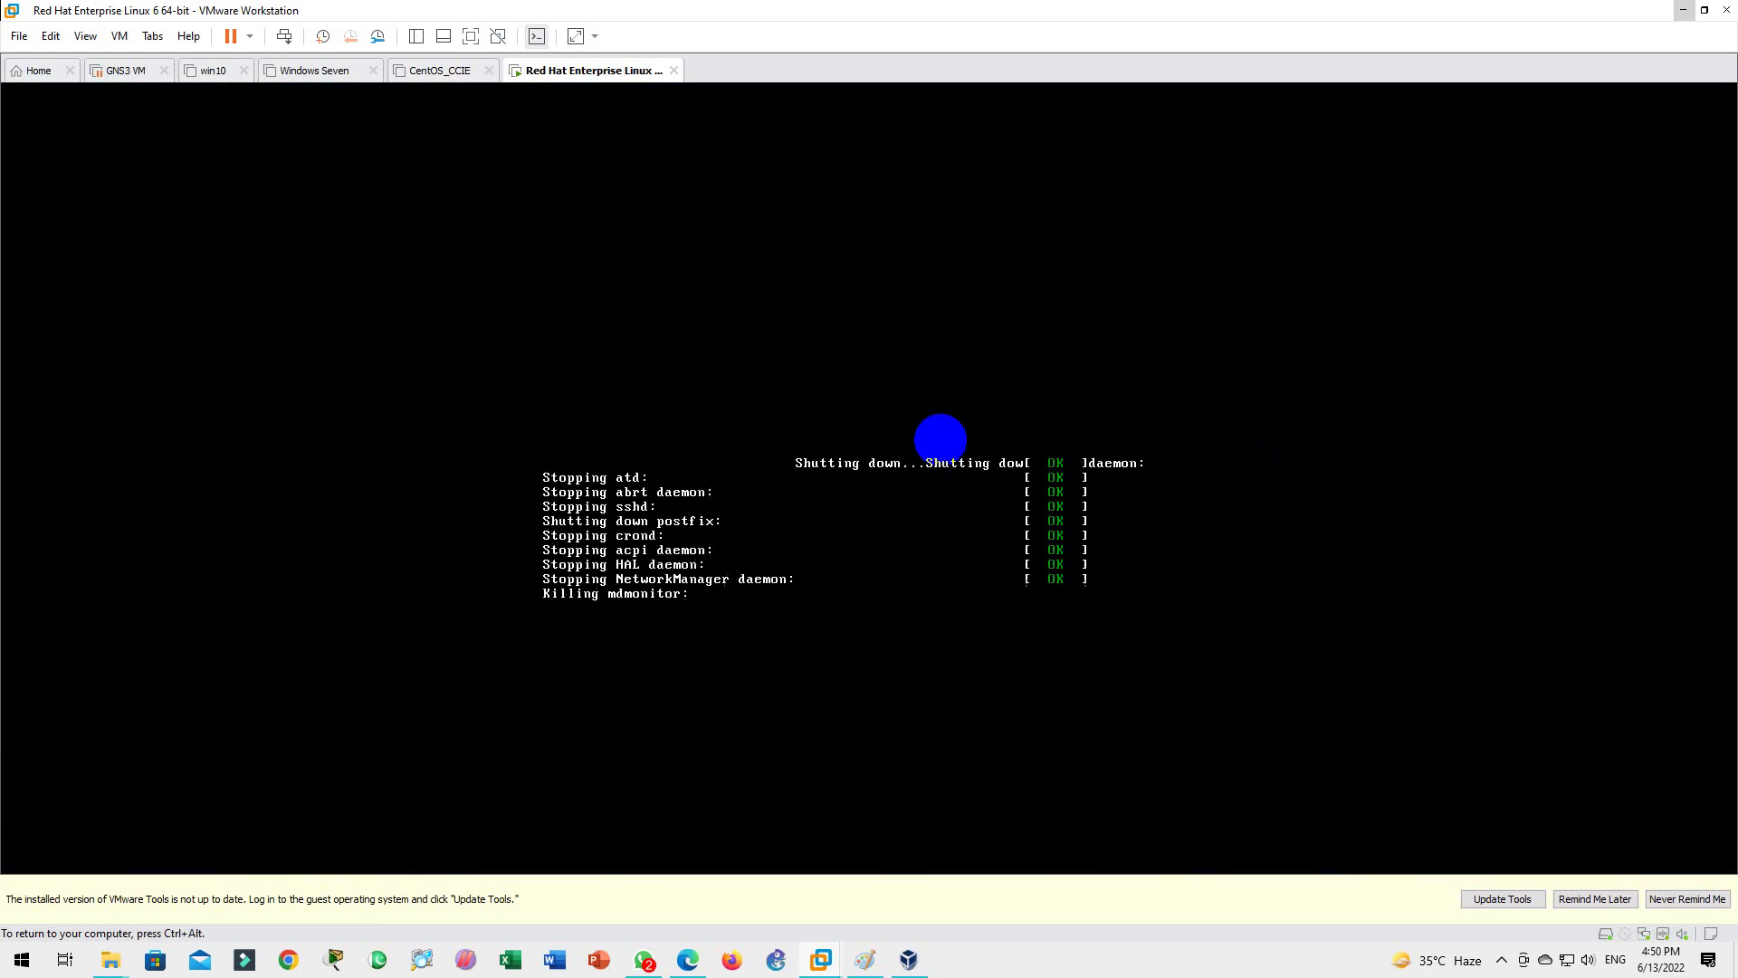
{"action": "left_click", "coordinate": [36, 74]}
Step: Minimize Workstation and check E:\Software for the rhel-server-6.0-x86_64-dvd.iso image
{"action": "left_click", "coordinate": [1683, 10]}
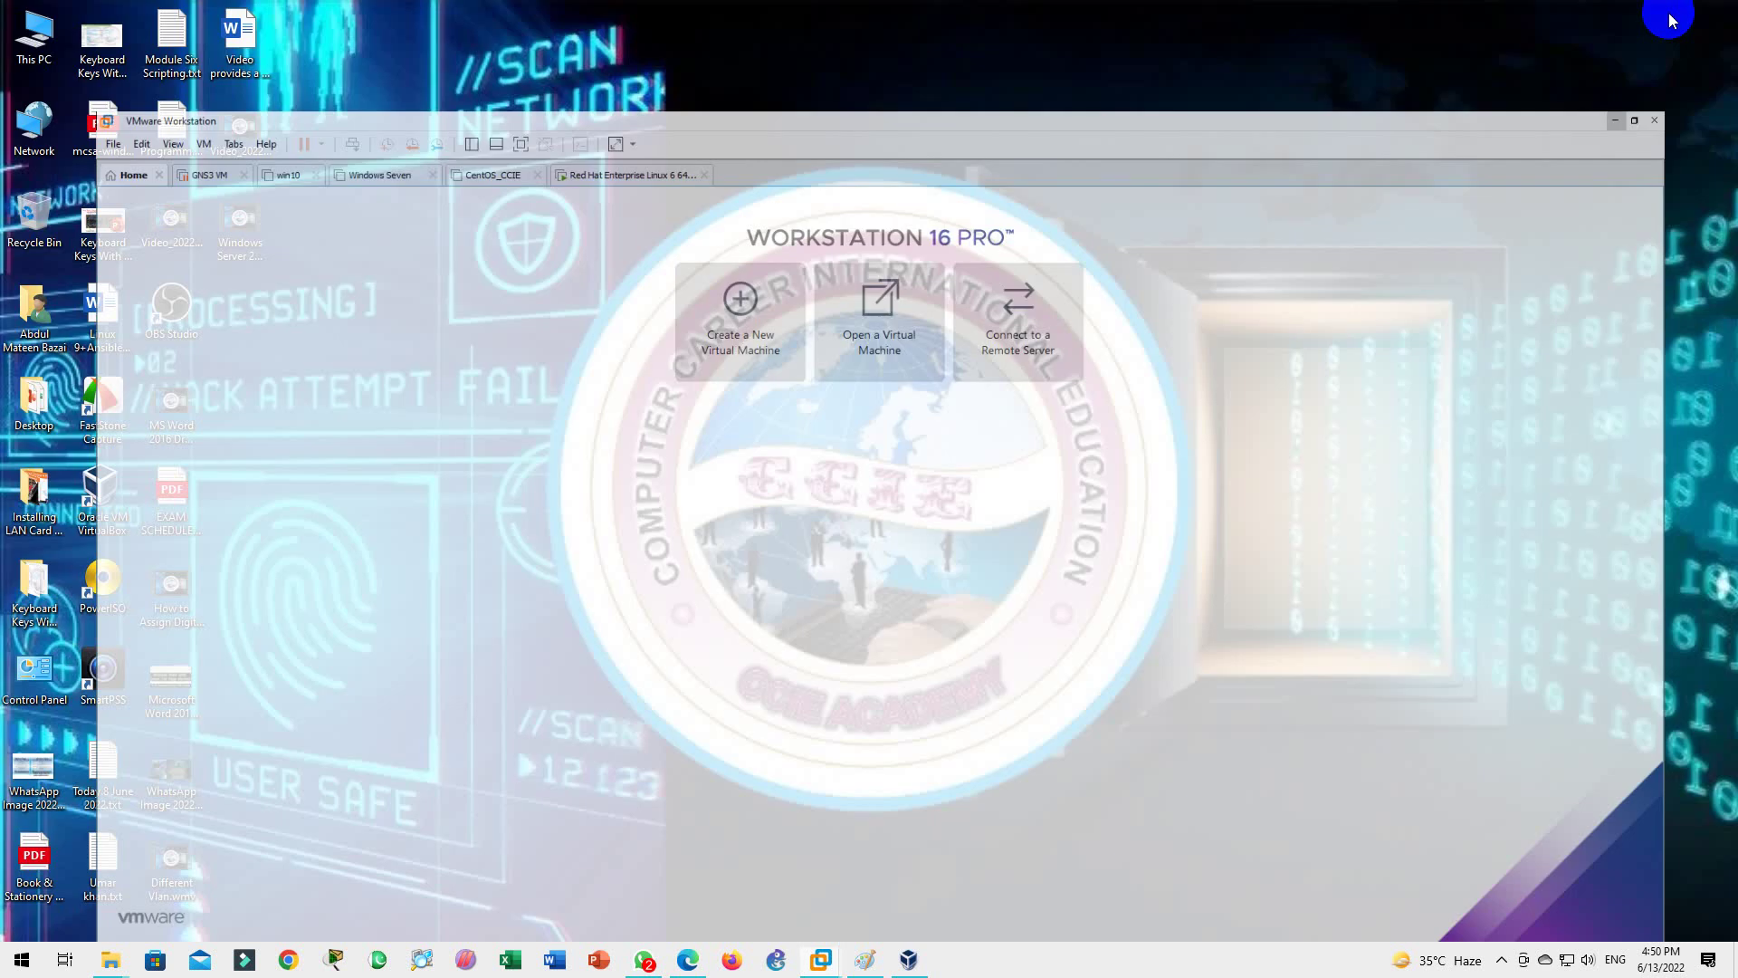
{"action": "double_click", "coordinate": [33, 37]}
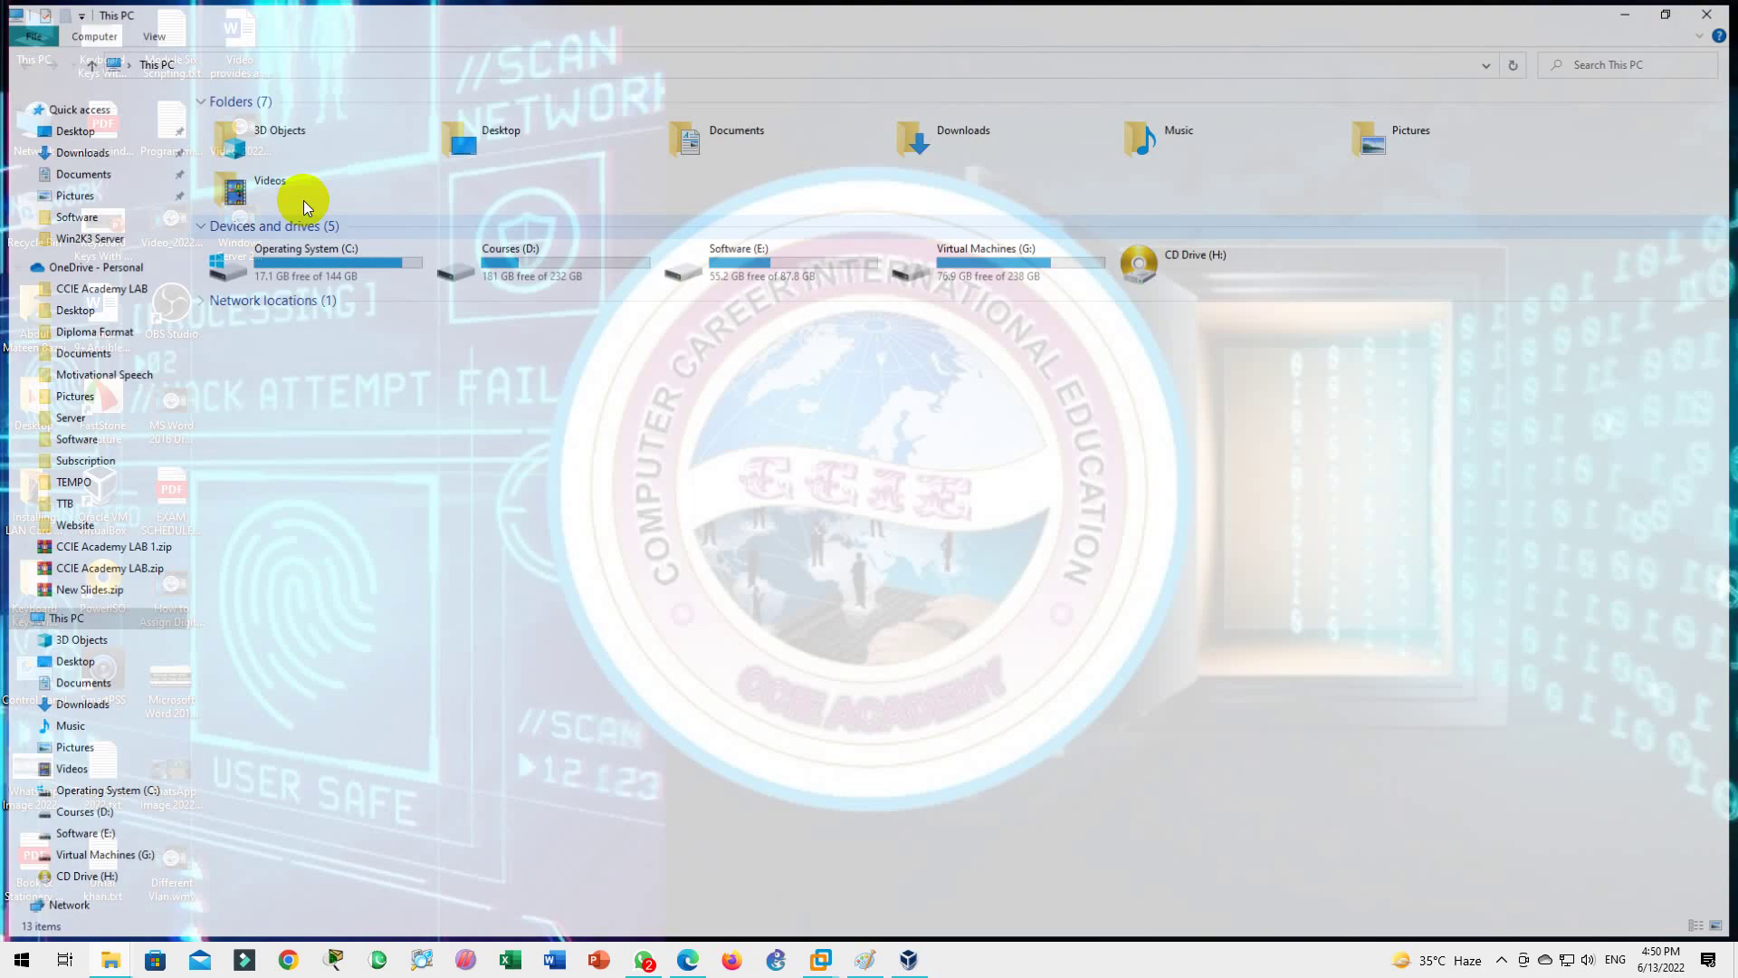
{"action": "double_click", "coordinate": [797, 262]}
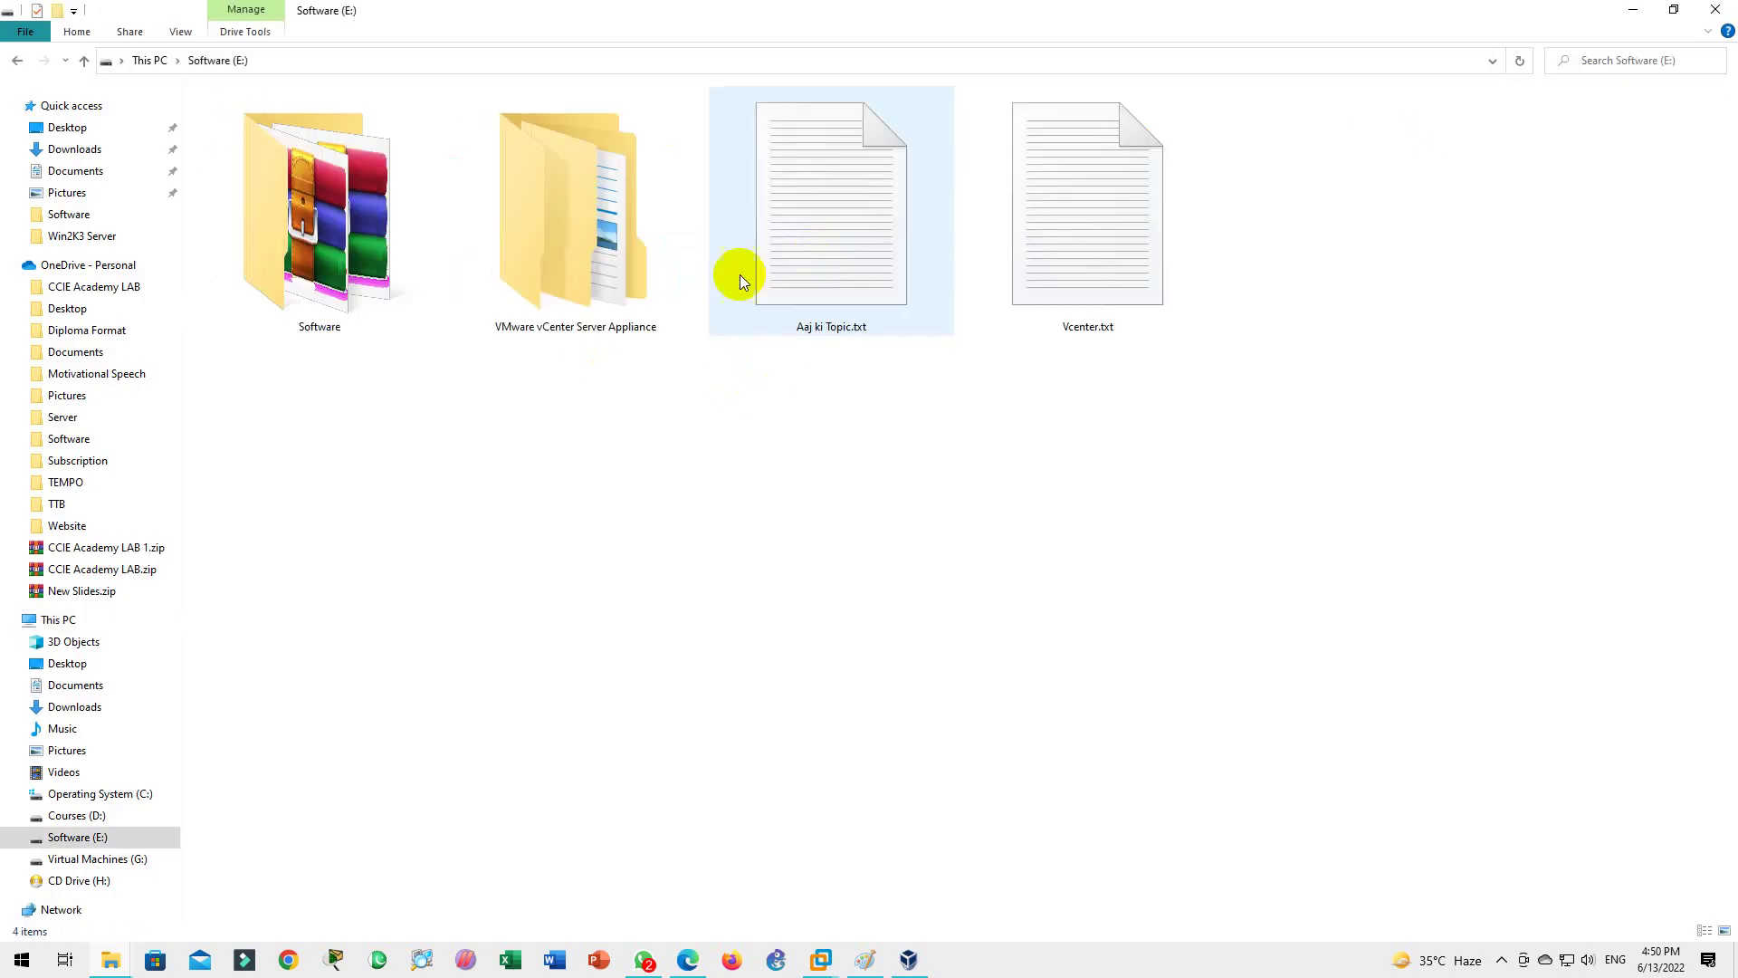
{"action": "left_click", "coordinate": [384, 286]}
{"action": "double_click", "coordinate": [385, 286]}
{"action": "key", "text": "r"}
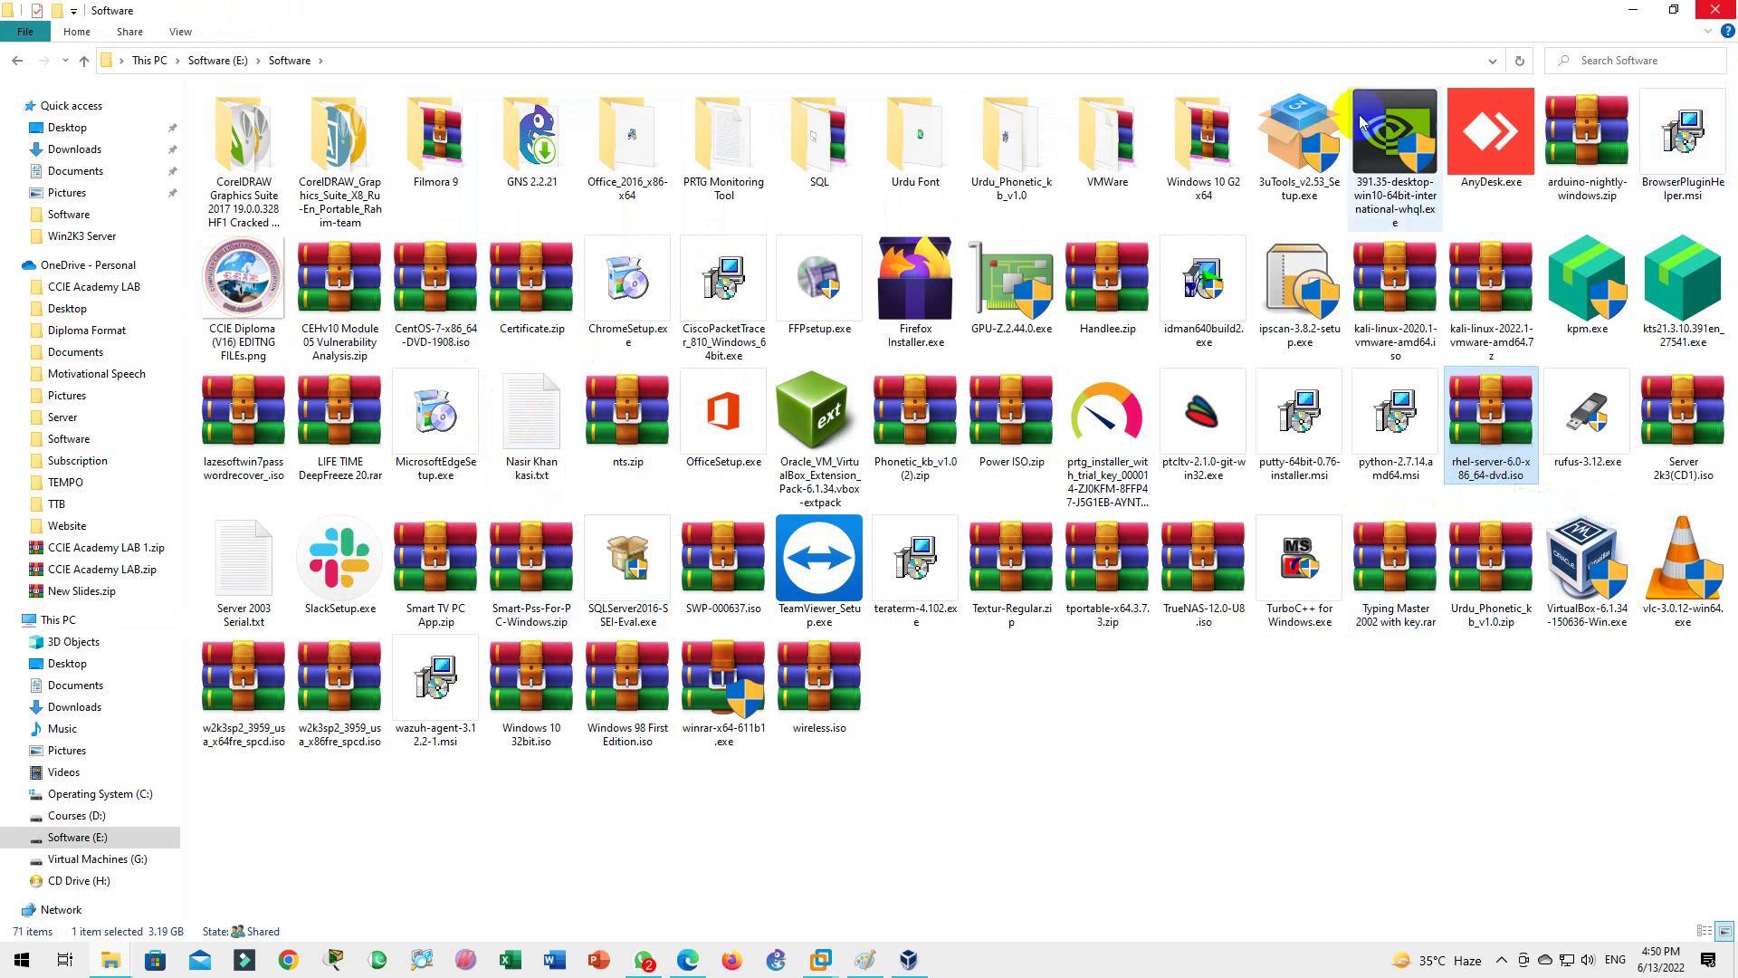
Step: Create a 'Red Hat Linux' folder in G:\VMWare Machines and close File Explorer
{"action": "left_click", "coordinate": [111, 858]}
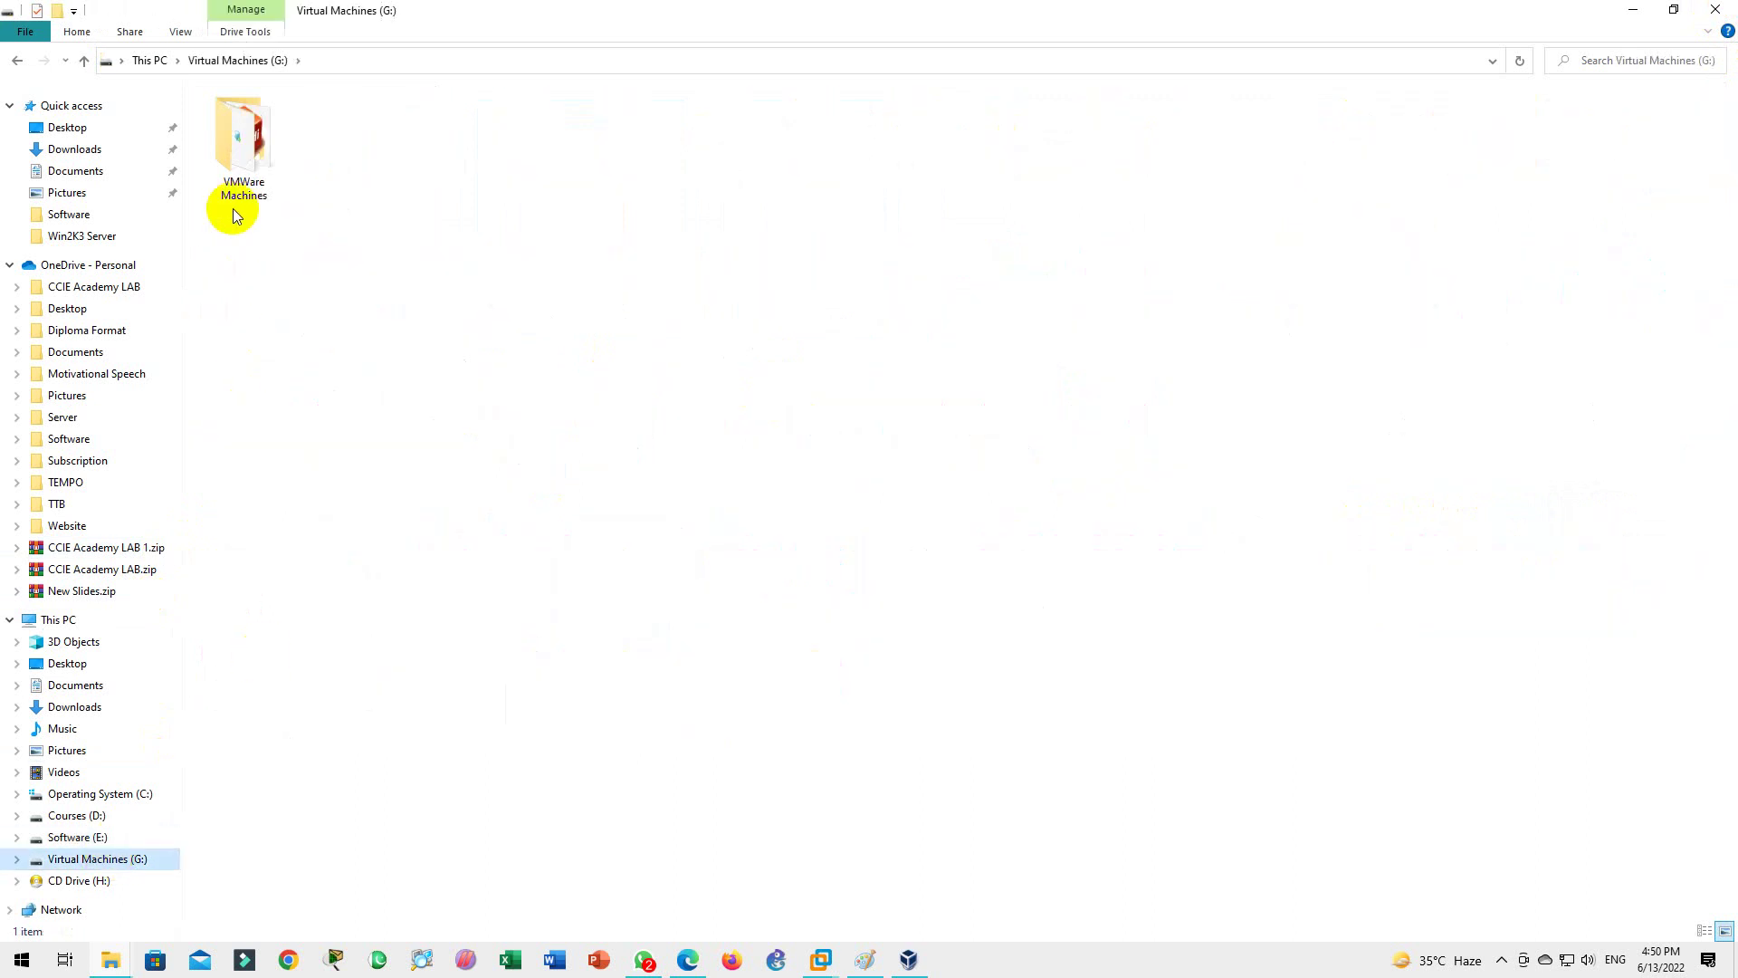
{"action": "double_click", "coordinate": [237, 145]}
{"action": "right_click", "coordinate": [366, 698]}
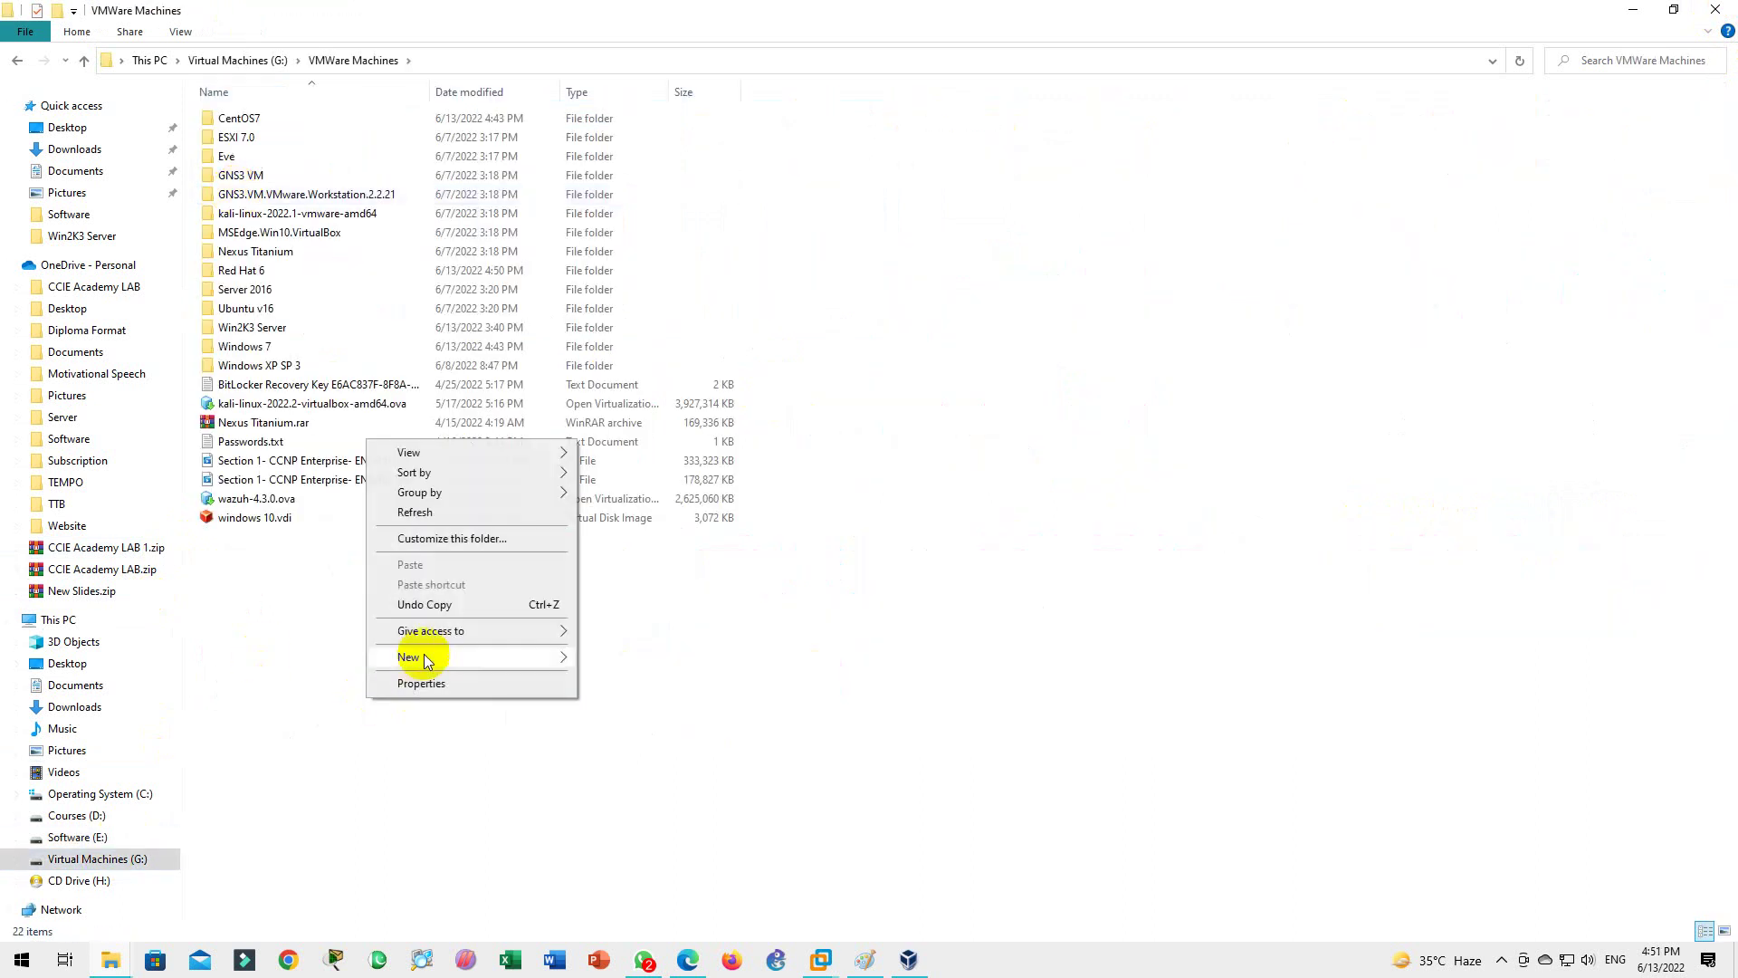
{"action": "mouse_move", "coordinate": [439, 660]}
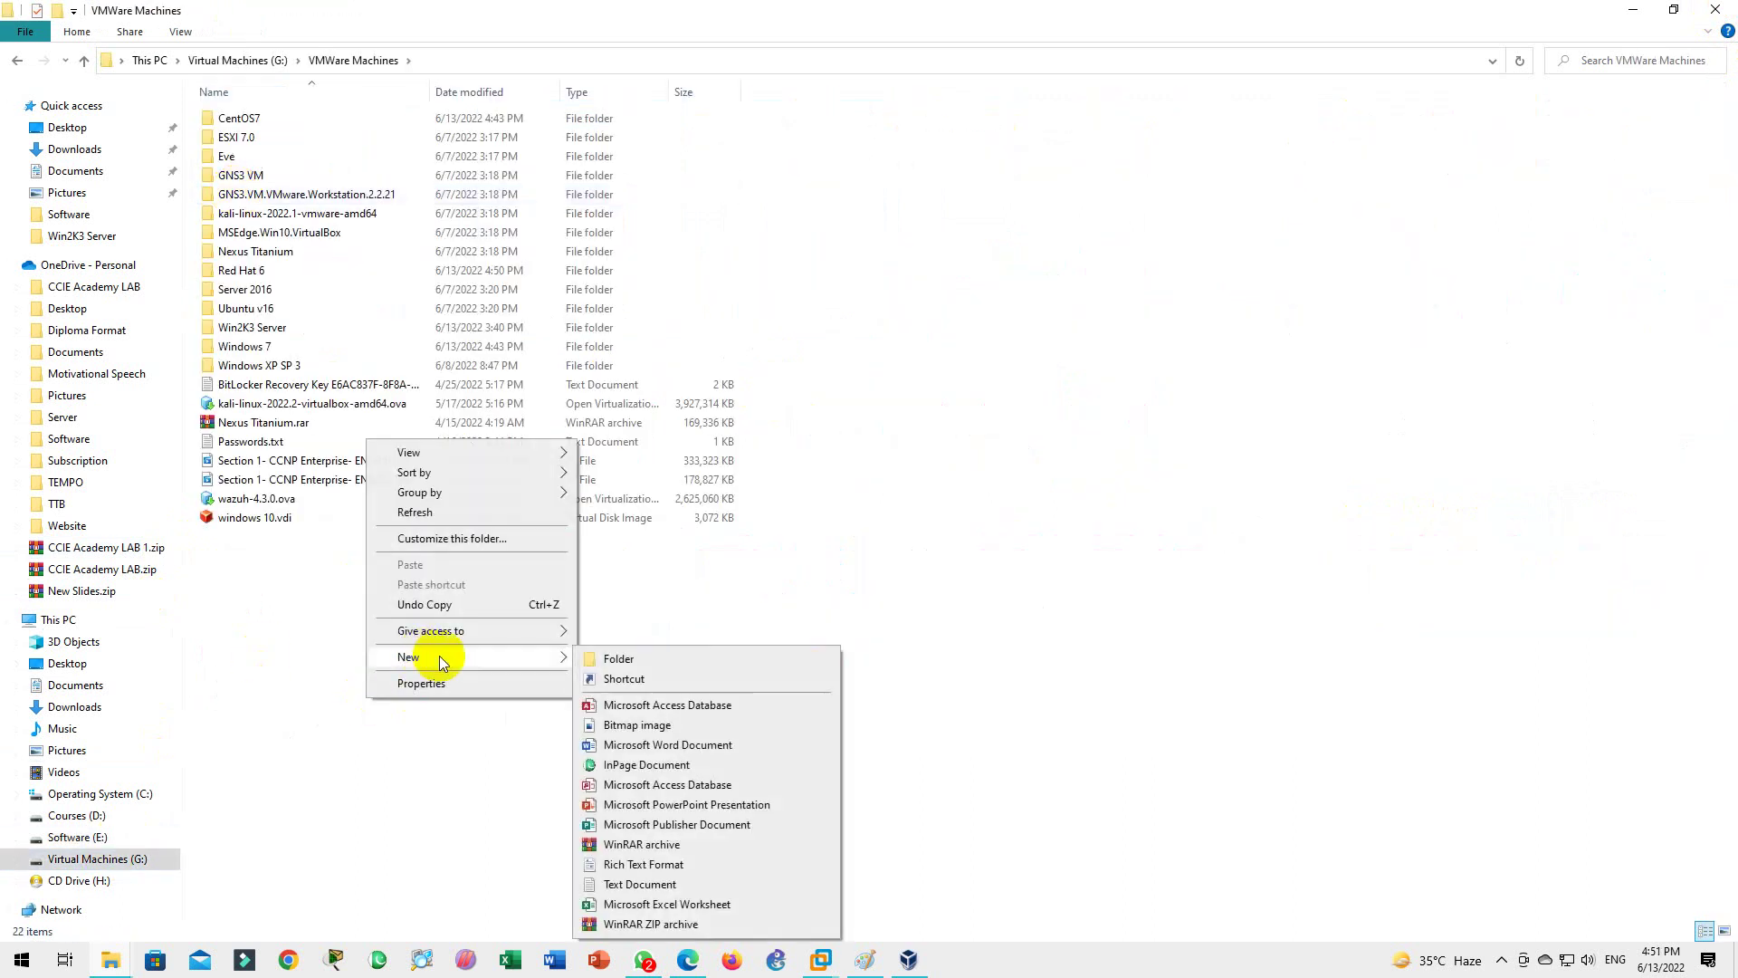
{"action": "left_click", "coordinate": [629, 662]}
{"action": "type", "text": "RHEL"}
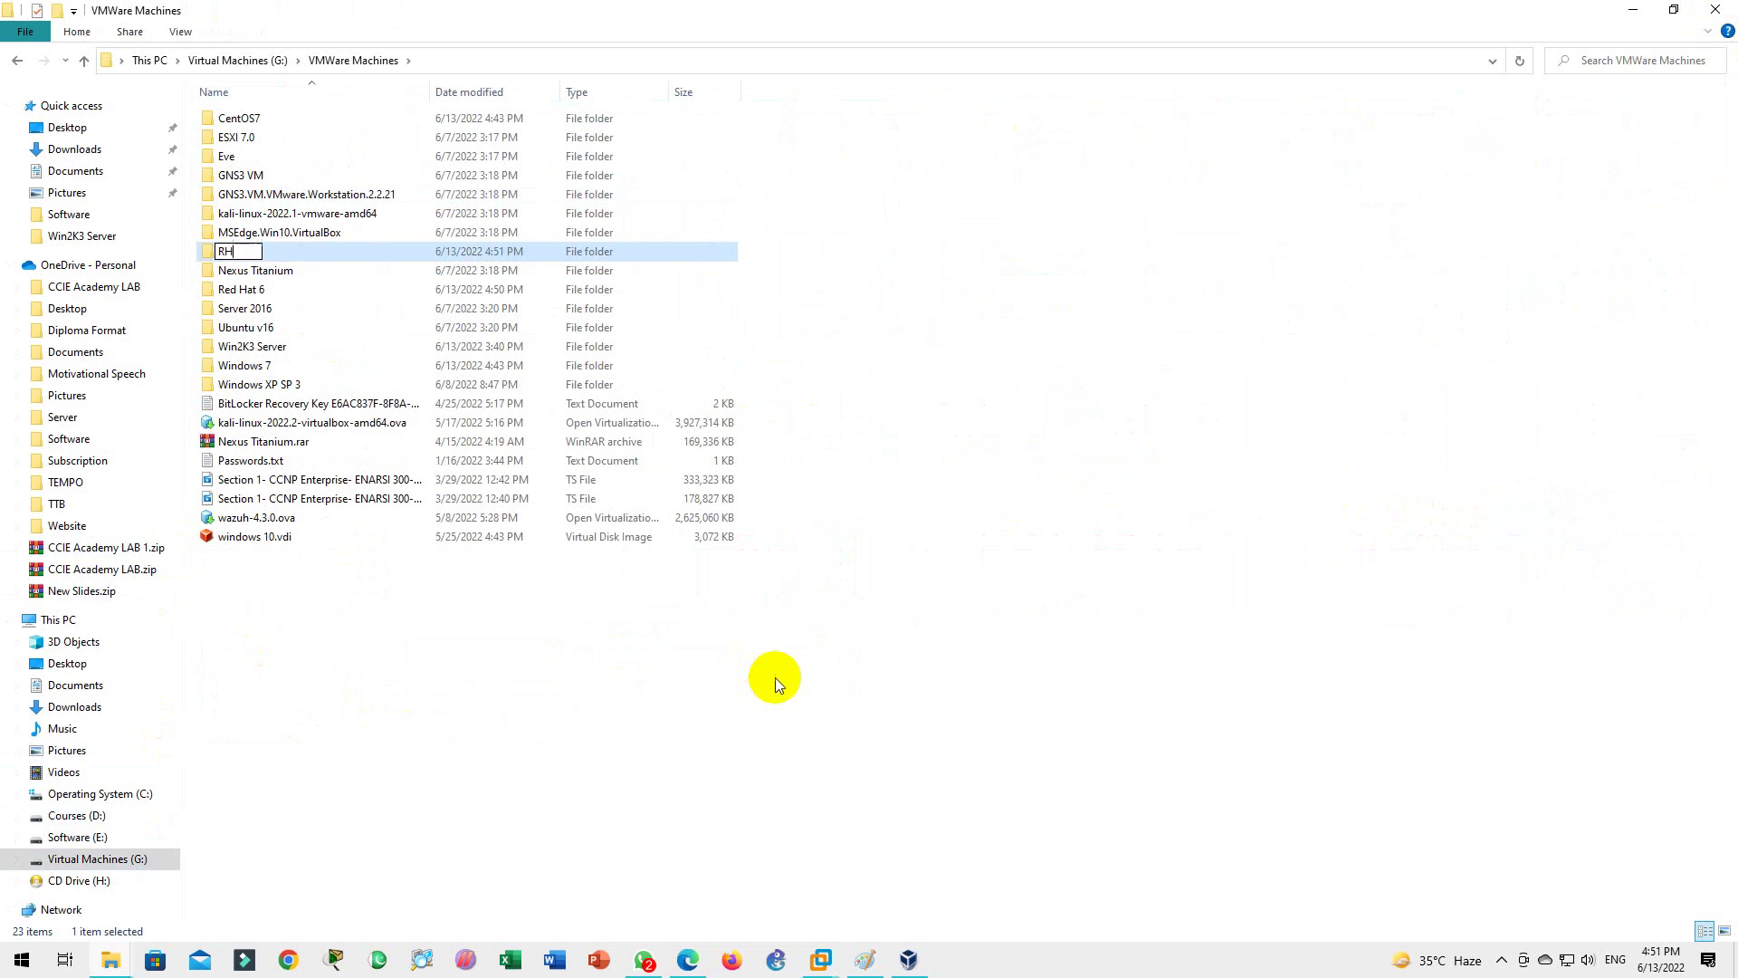
{"action": "key", "text": "BackSpace"}
{"action": "key", "text": "BackSpace"}
{"action": "key", "text": "BackSpace"}
{"action": "key", "text": "BackSpace"}
{"action": "type", "text": "Red Hat Linux"}
{"action": "left_click", "coordinate": [775, 677]}
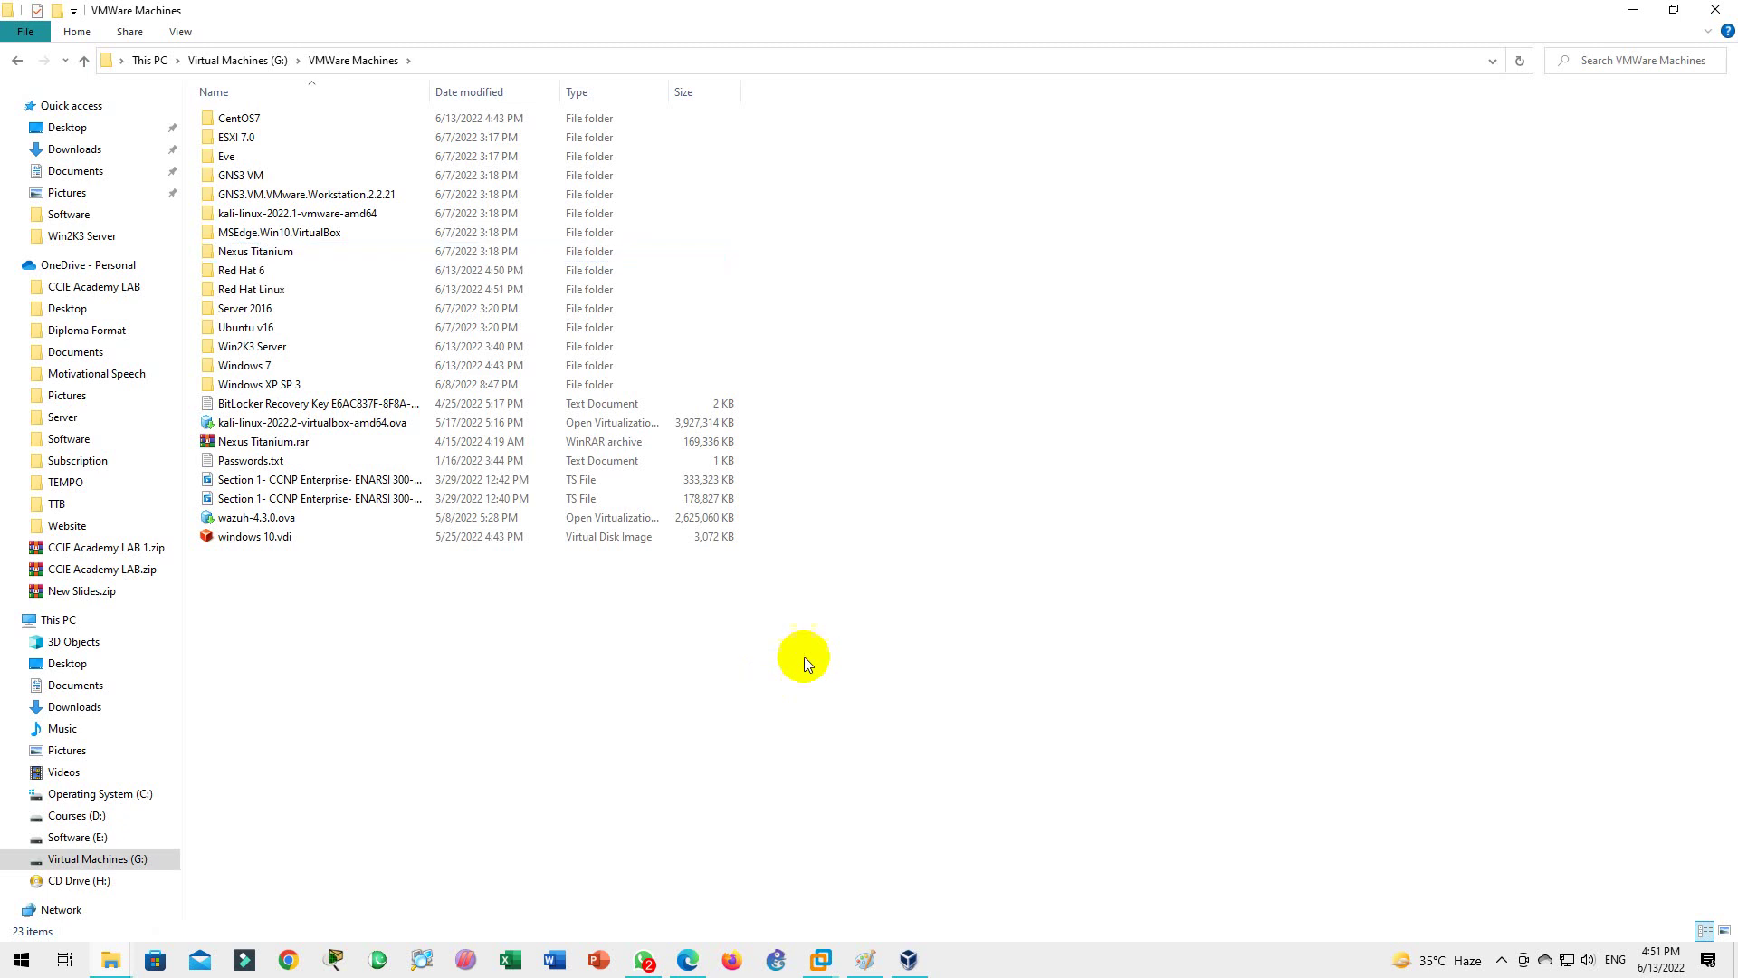
{"action": "left_click", "coordinate": [1715, 10]}
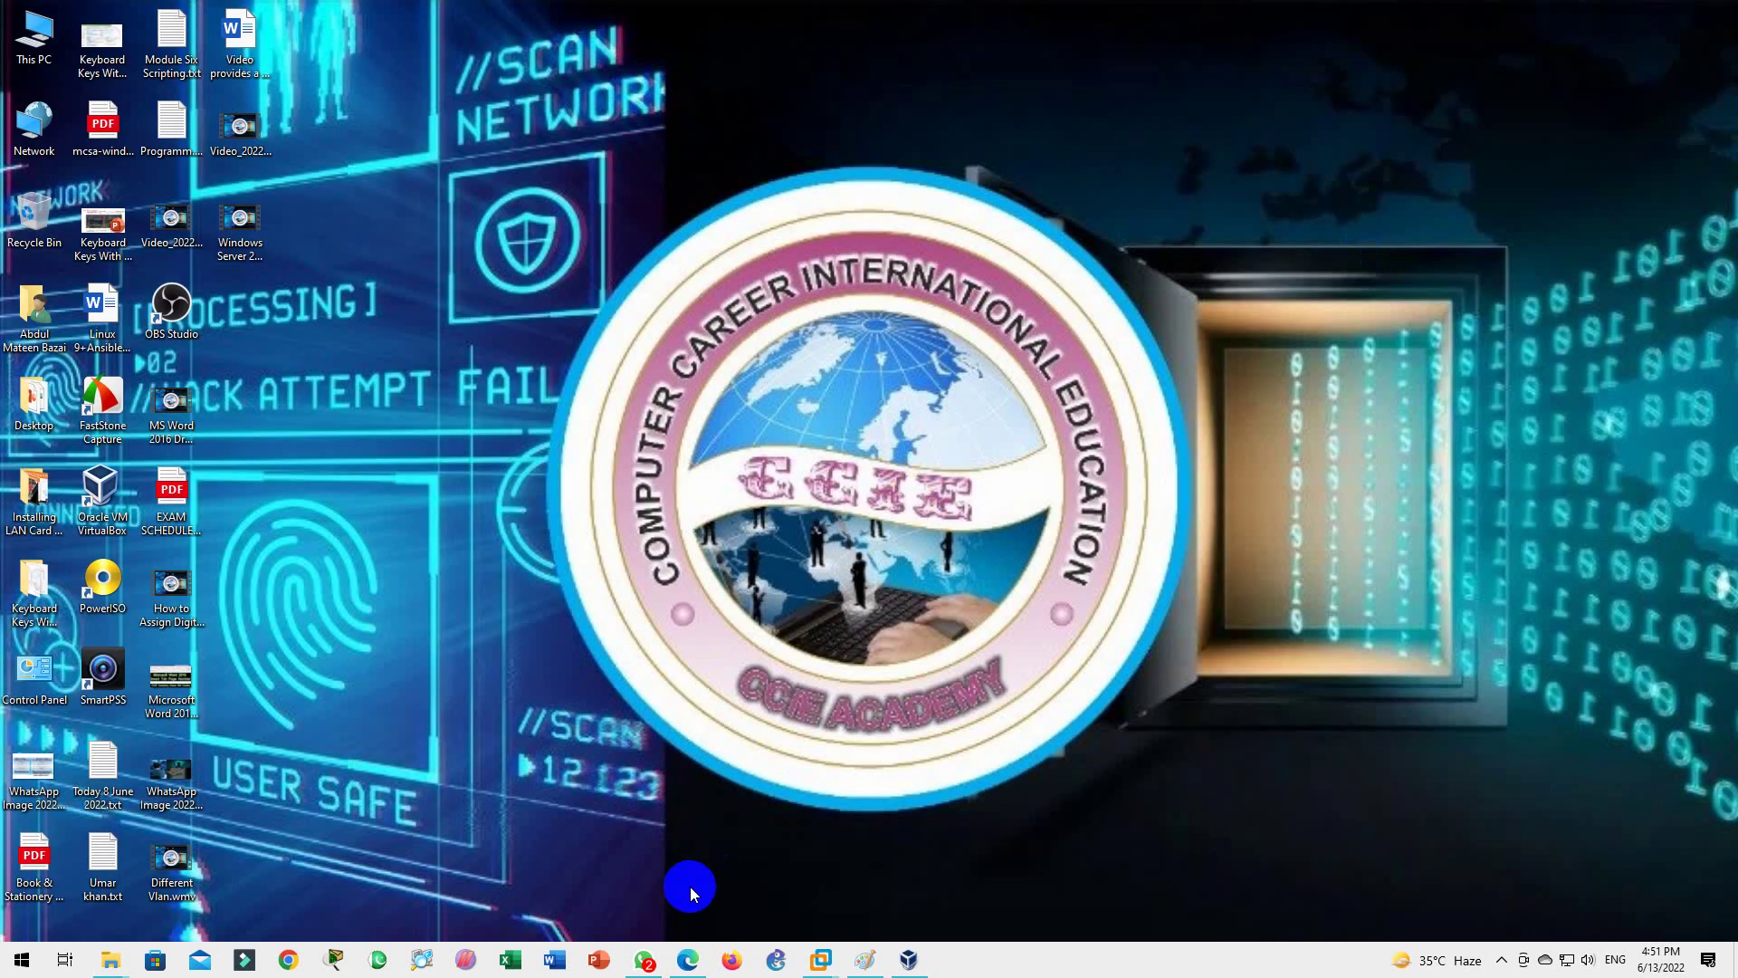
Step: Restore the Workstation home page, confirm Windows 10 21H2 with winver, and start a new virtual machine
{"action": "left_click", "coordinate": [800, 955]}
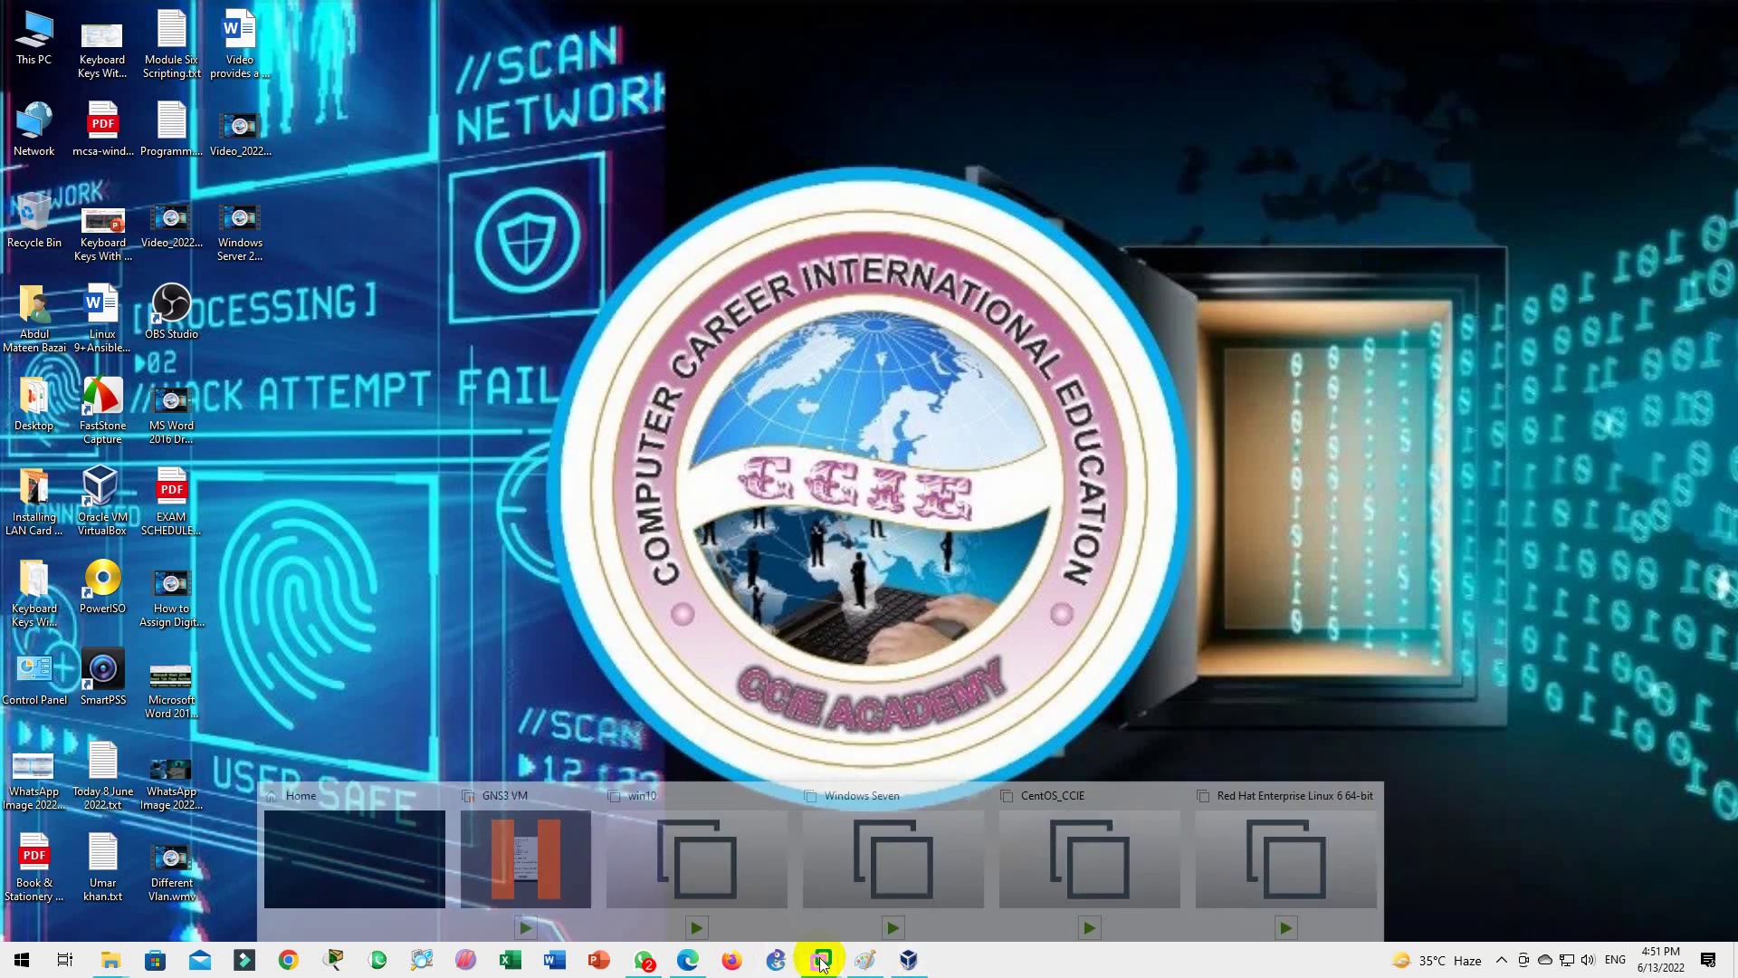
{"action": "left_click", "coordinate": [364, 845]}
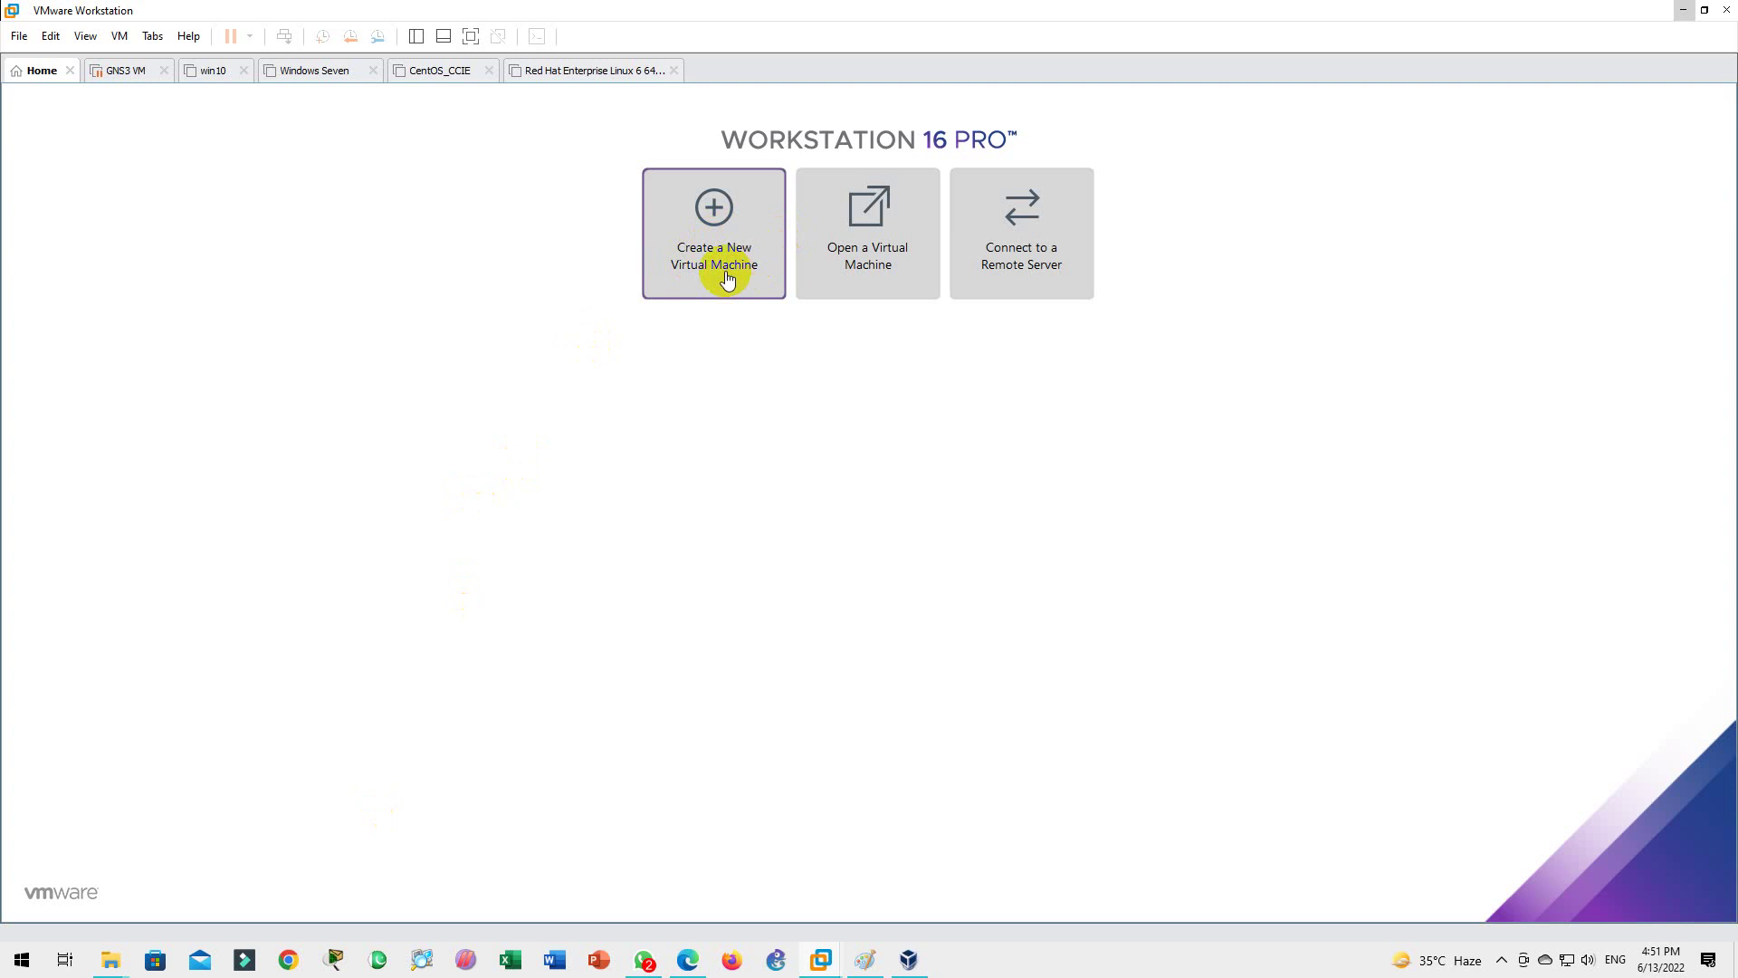
{"action": "key", "text": "super+r"}
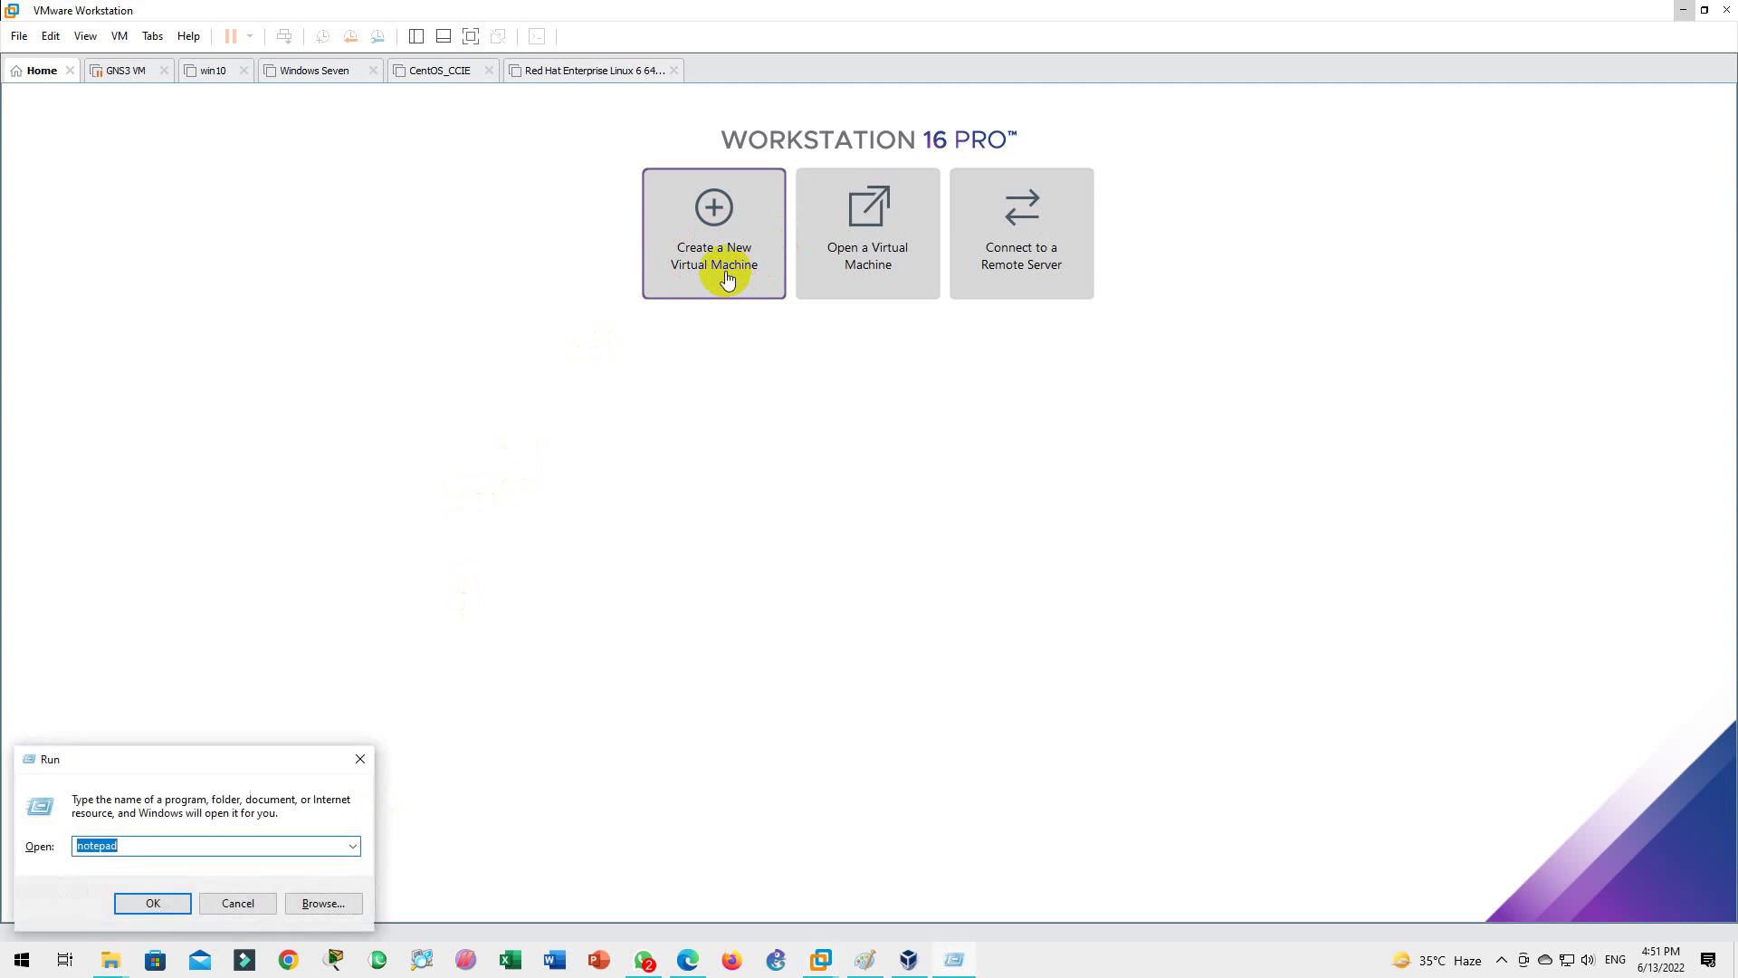
{"action": "type", "text": "winwver"}
{"action": "key", "text": "Return"}
{"action": "key", "text": "Return"}
{"action": "type", "text": "winver"}
{"action": "key", "text": "Return"}
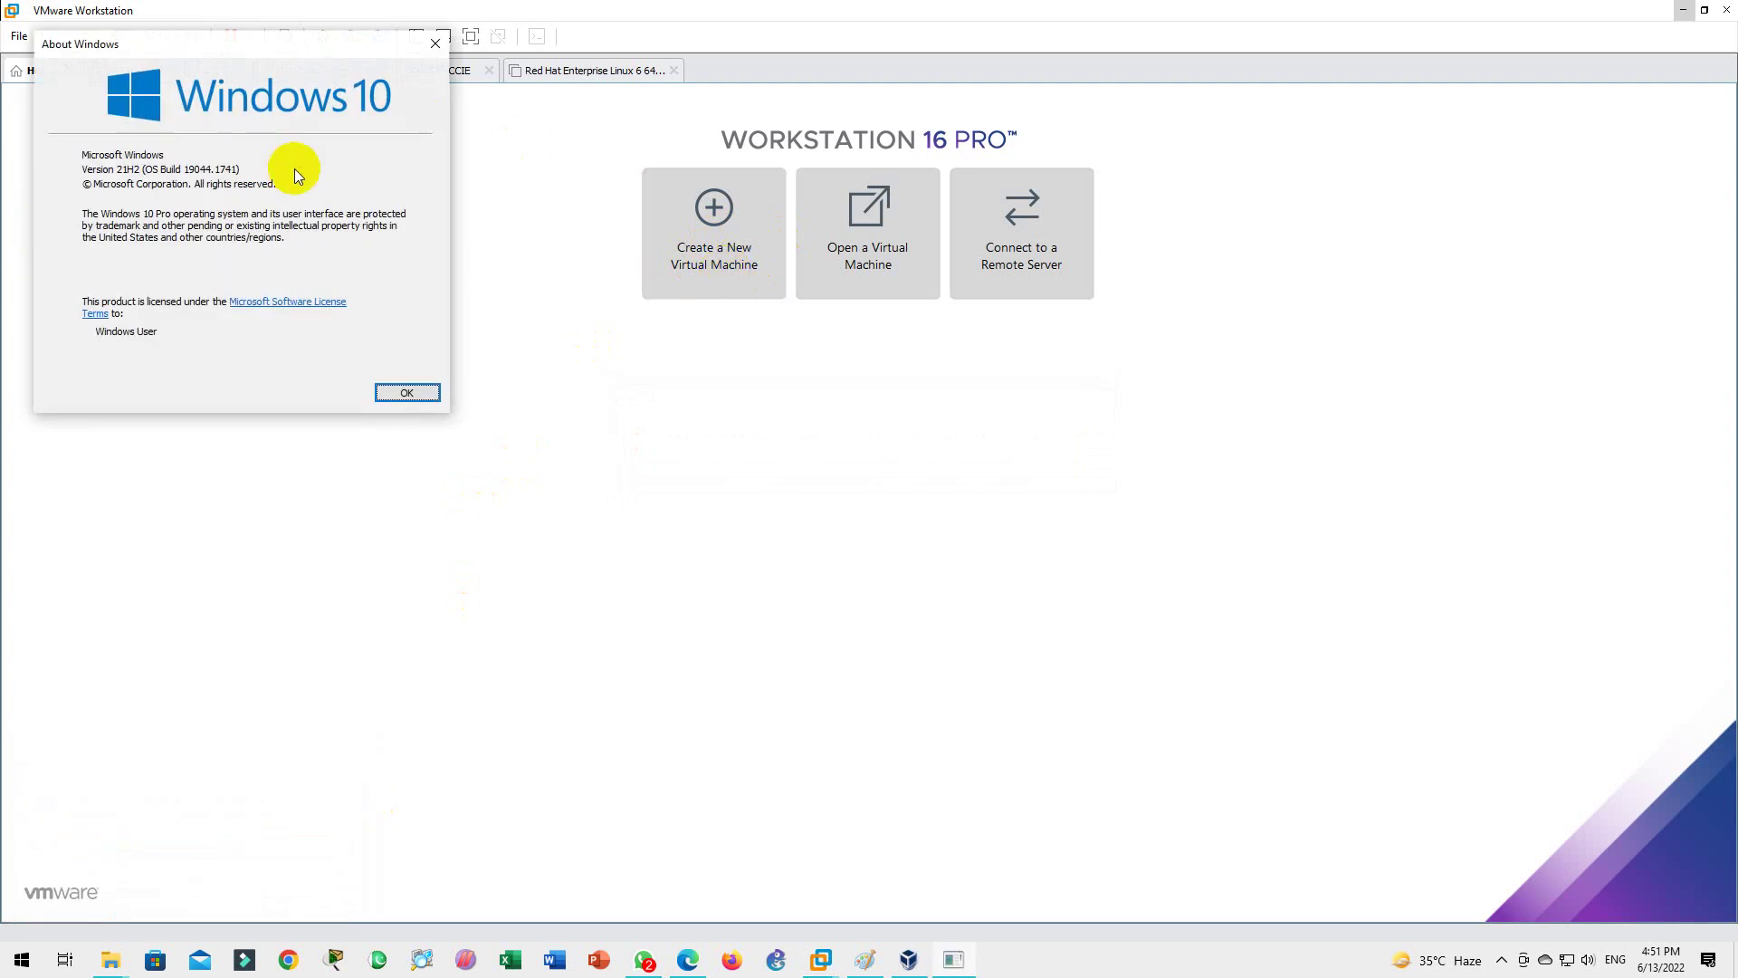
{"action": "left_click", "coordinate": [393, 395]}
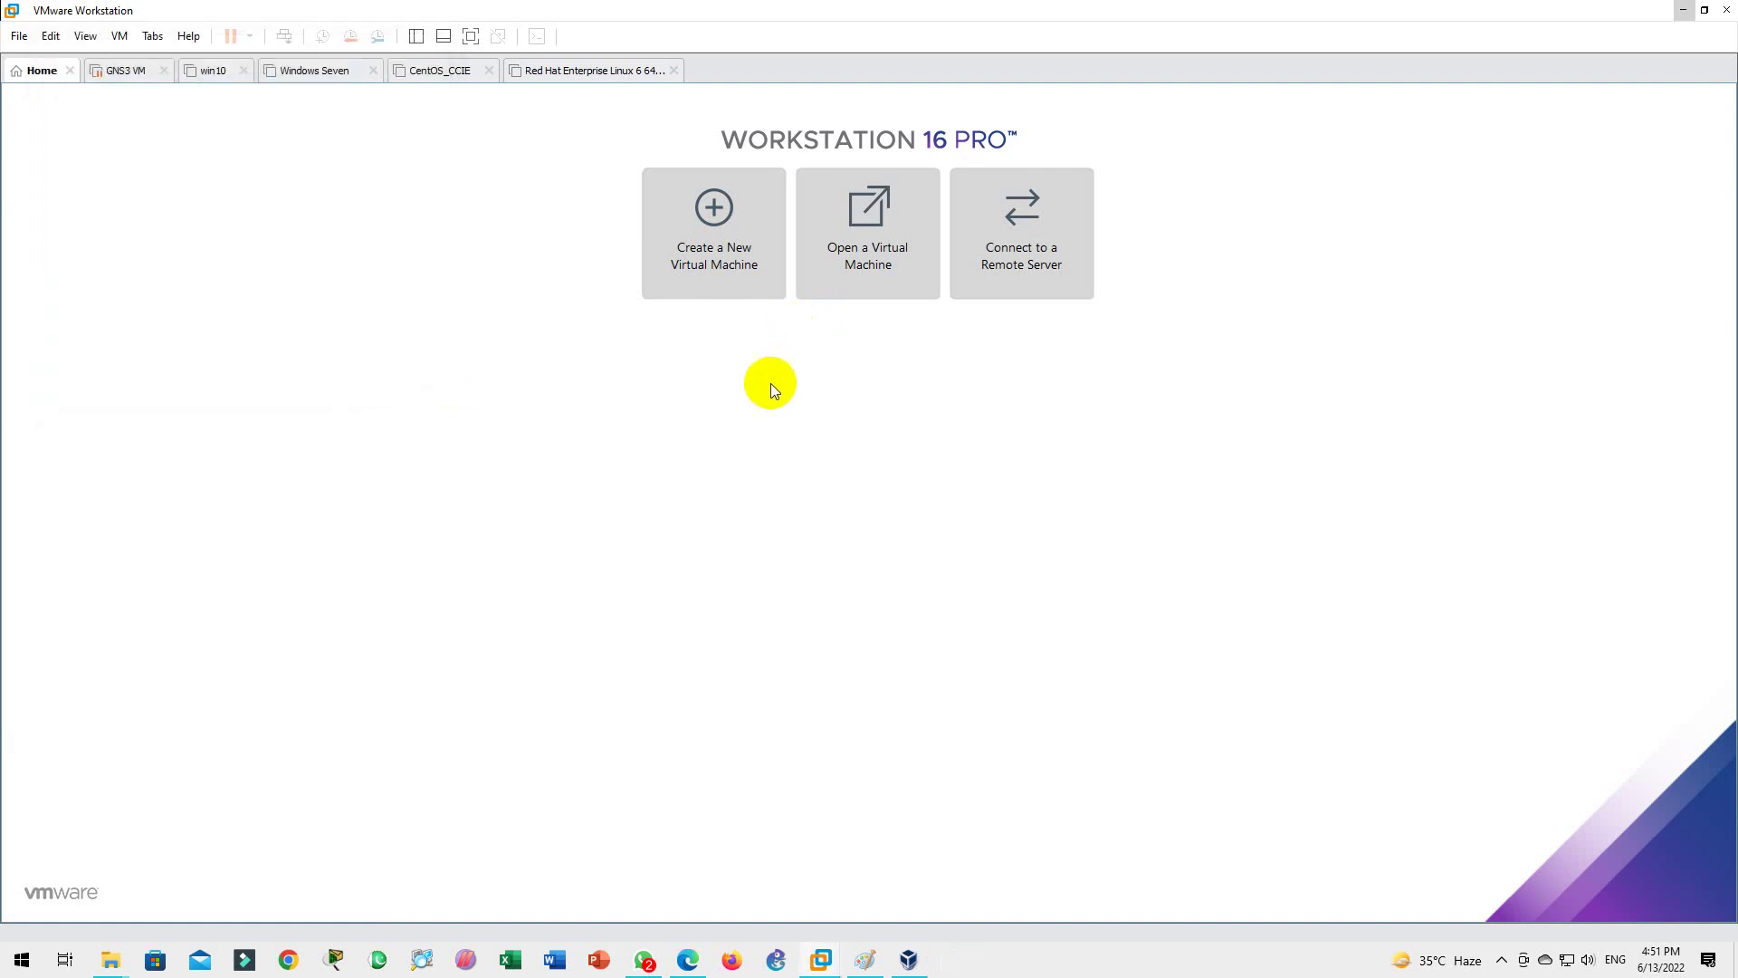
{"action": "left_click", "coordinate": [705, 265]}
Step: Start the New Virtual Machine Wizard with Typical configuration, installing from a disc image file
{"action": "left_click", "coordinate": [705, 265]}
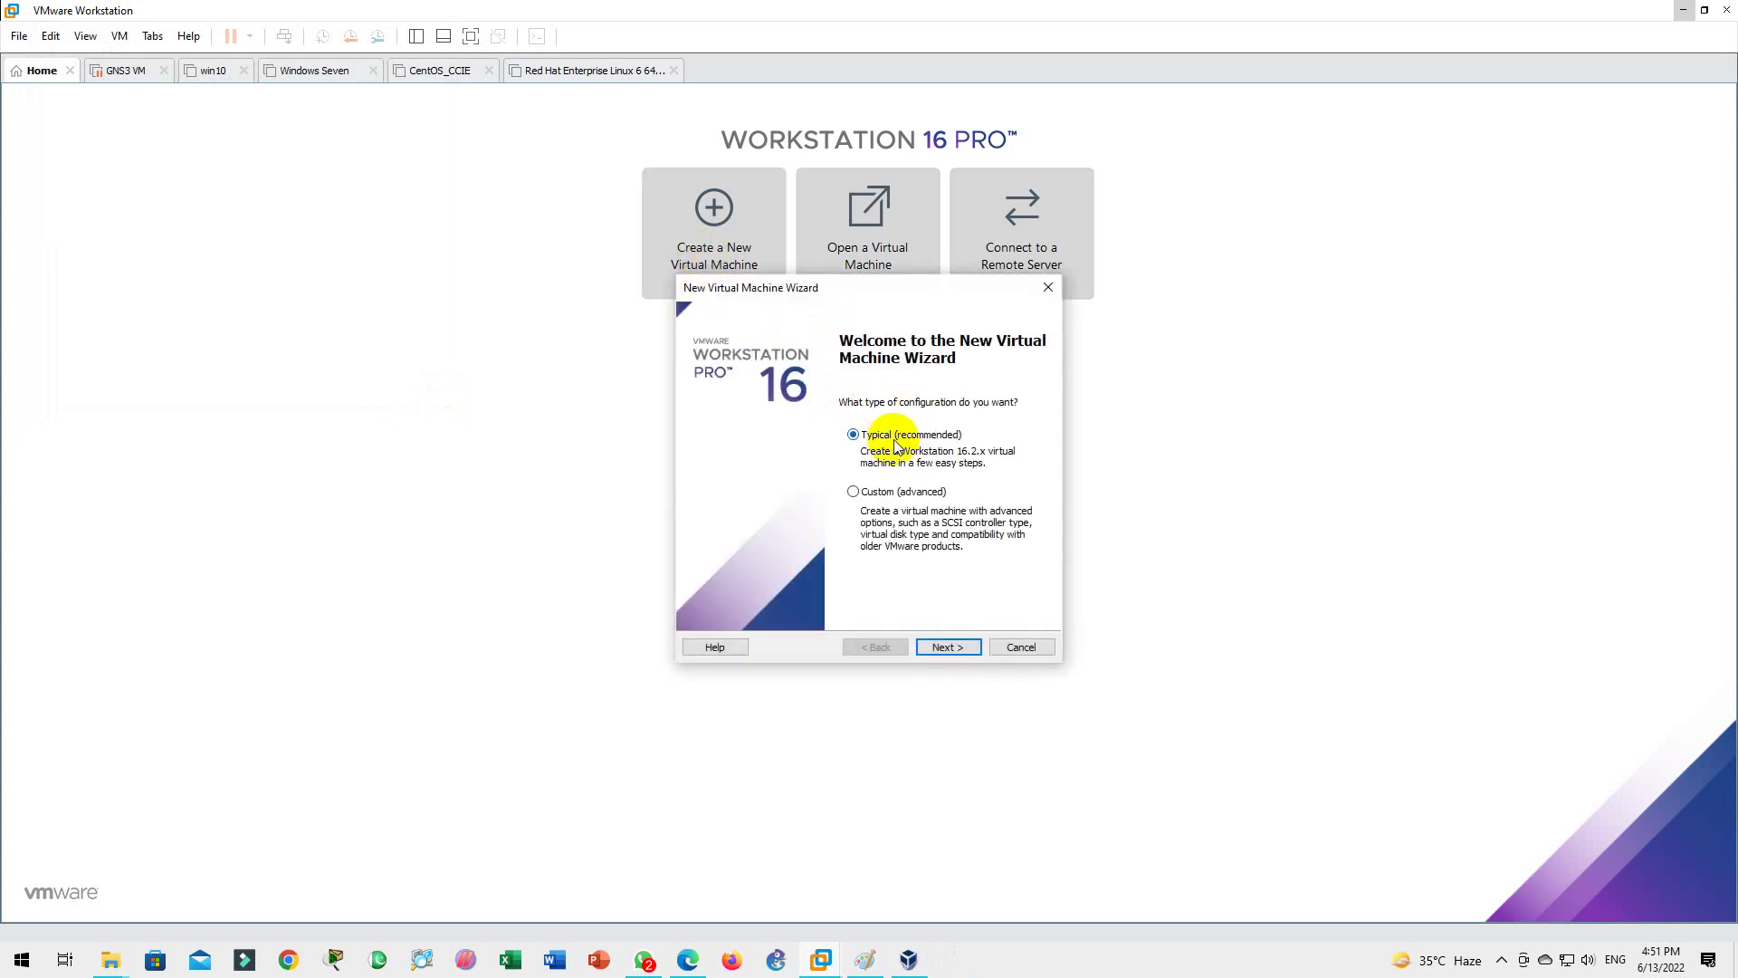
{"action": "left_click", "coordinate": [943, 649]}
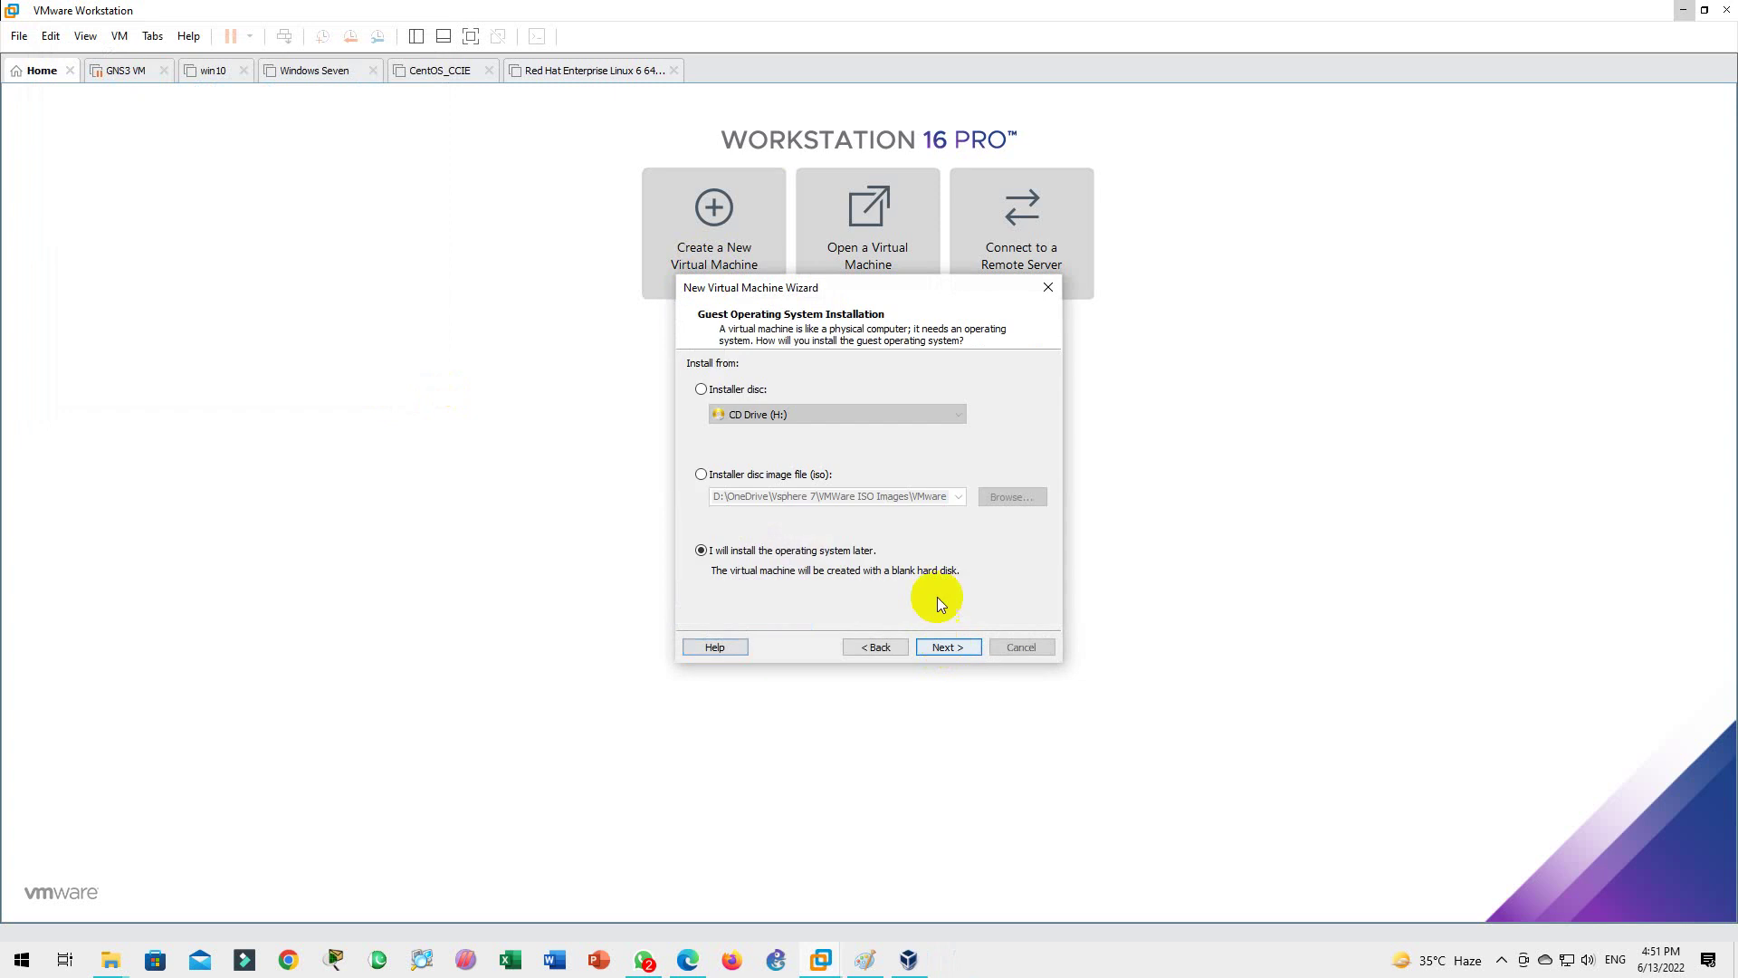
{"action": "left_click", "coordinate": [762, 475]}
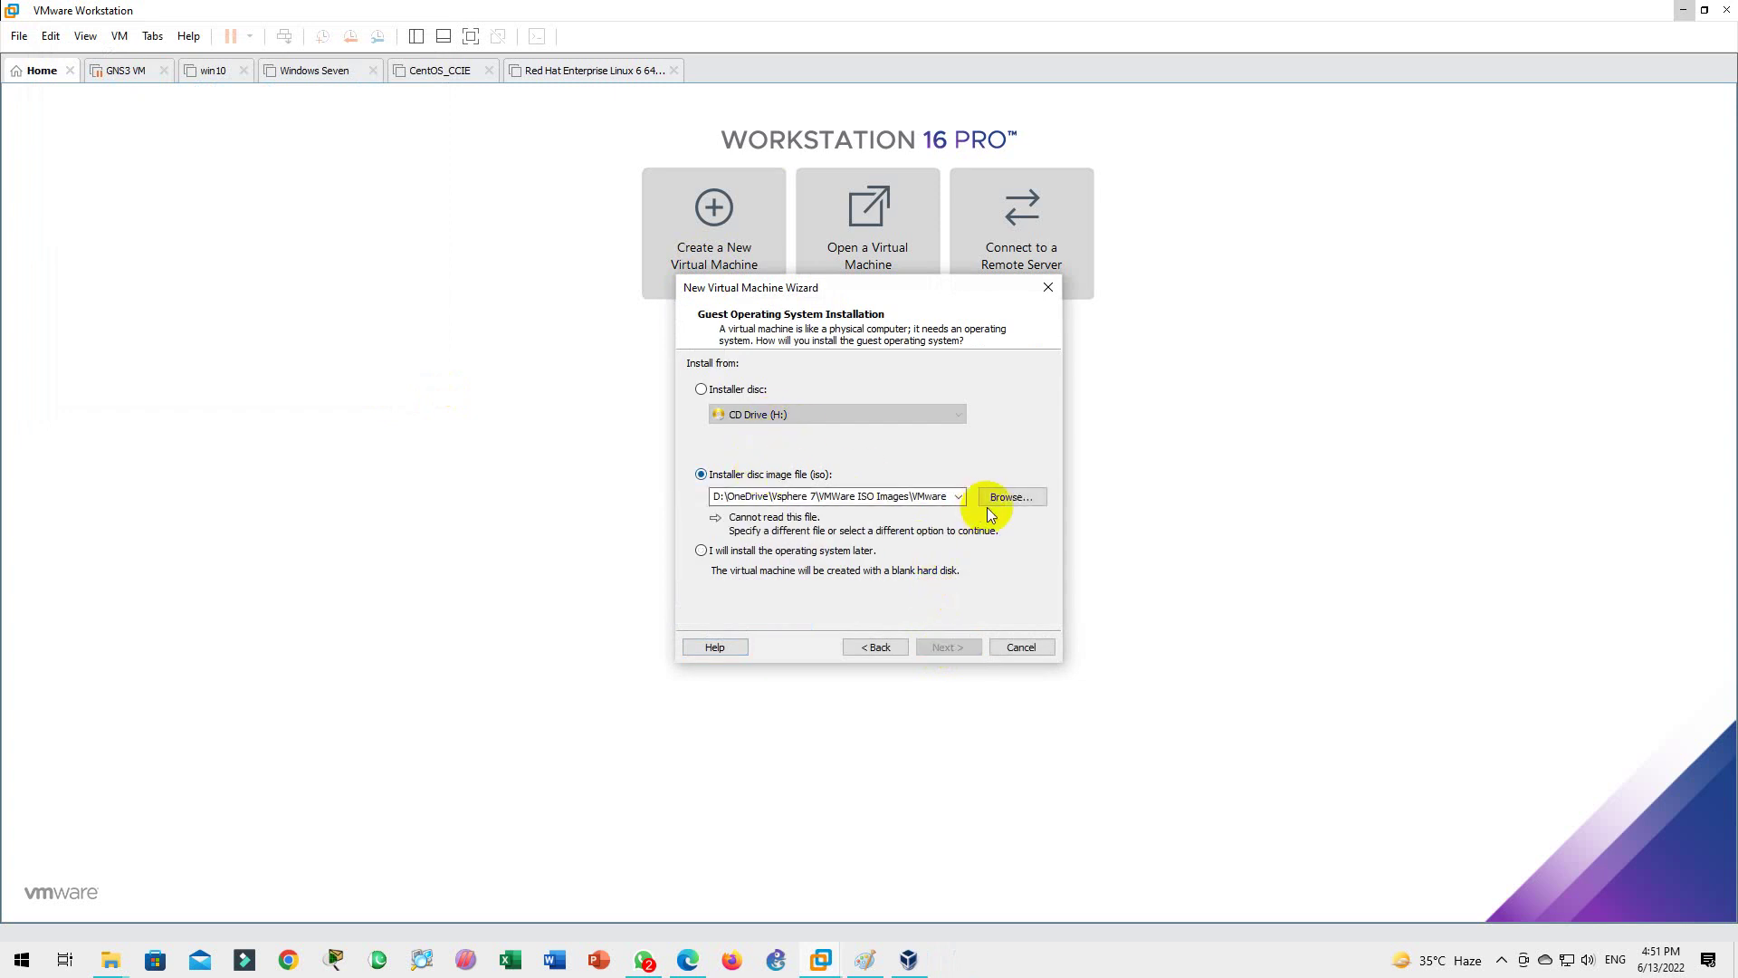
{"action": "left_click", "coordinate": [1012, 498]}
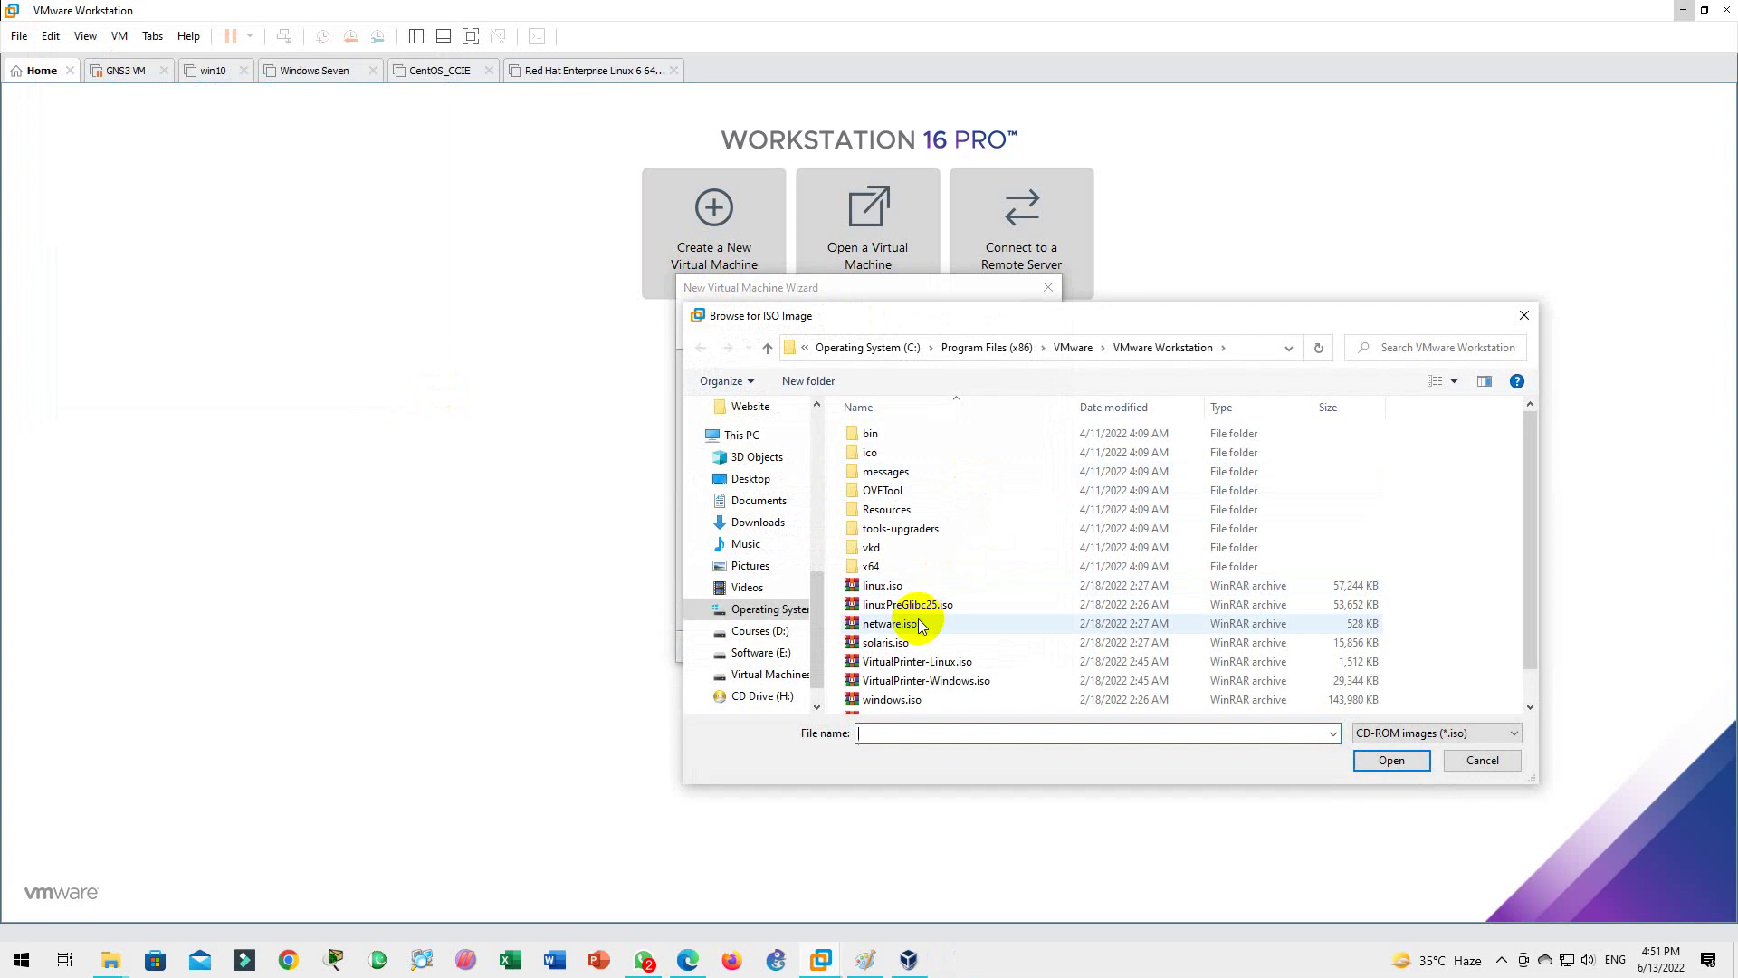
Step: Choose rhel-server-6.0-x86_64-dvd.iso from E:\Software and continue to Easy Install
{"action": "left_click", "coordinate": [905, 613]}
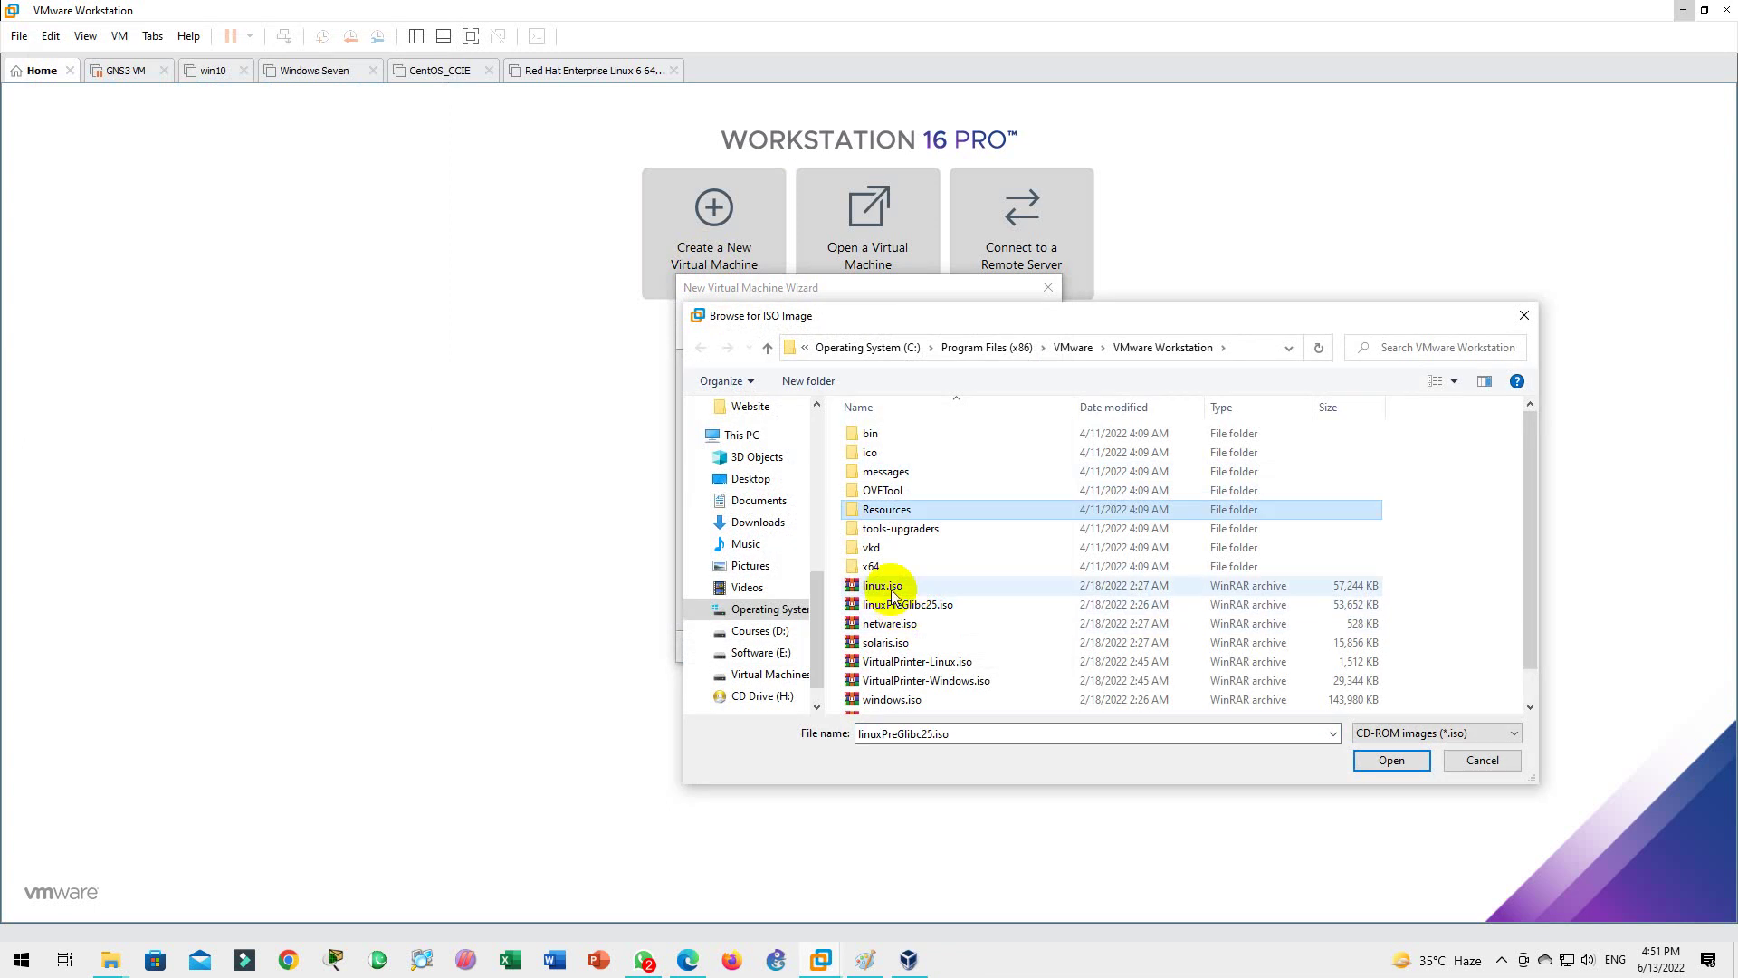
{"action": "left_click", "coordinate": [765, 652]}
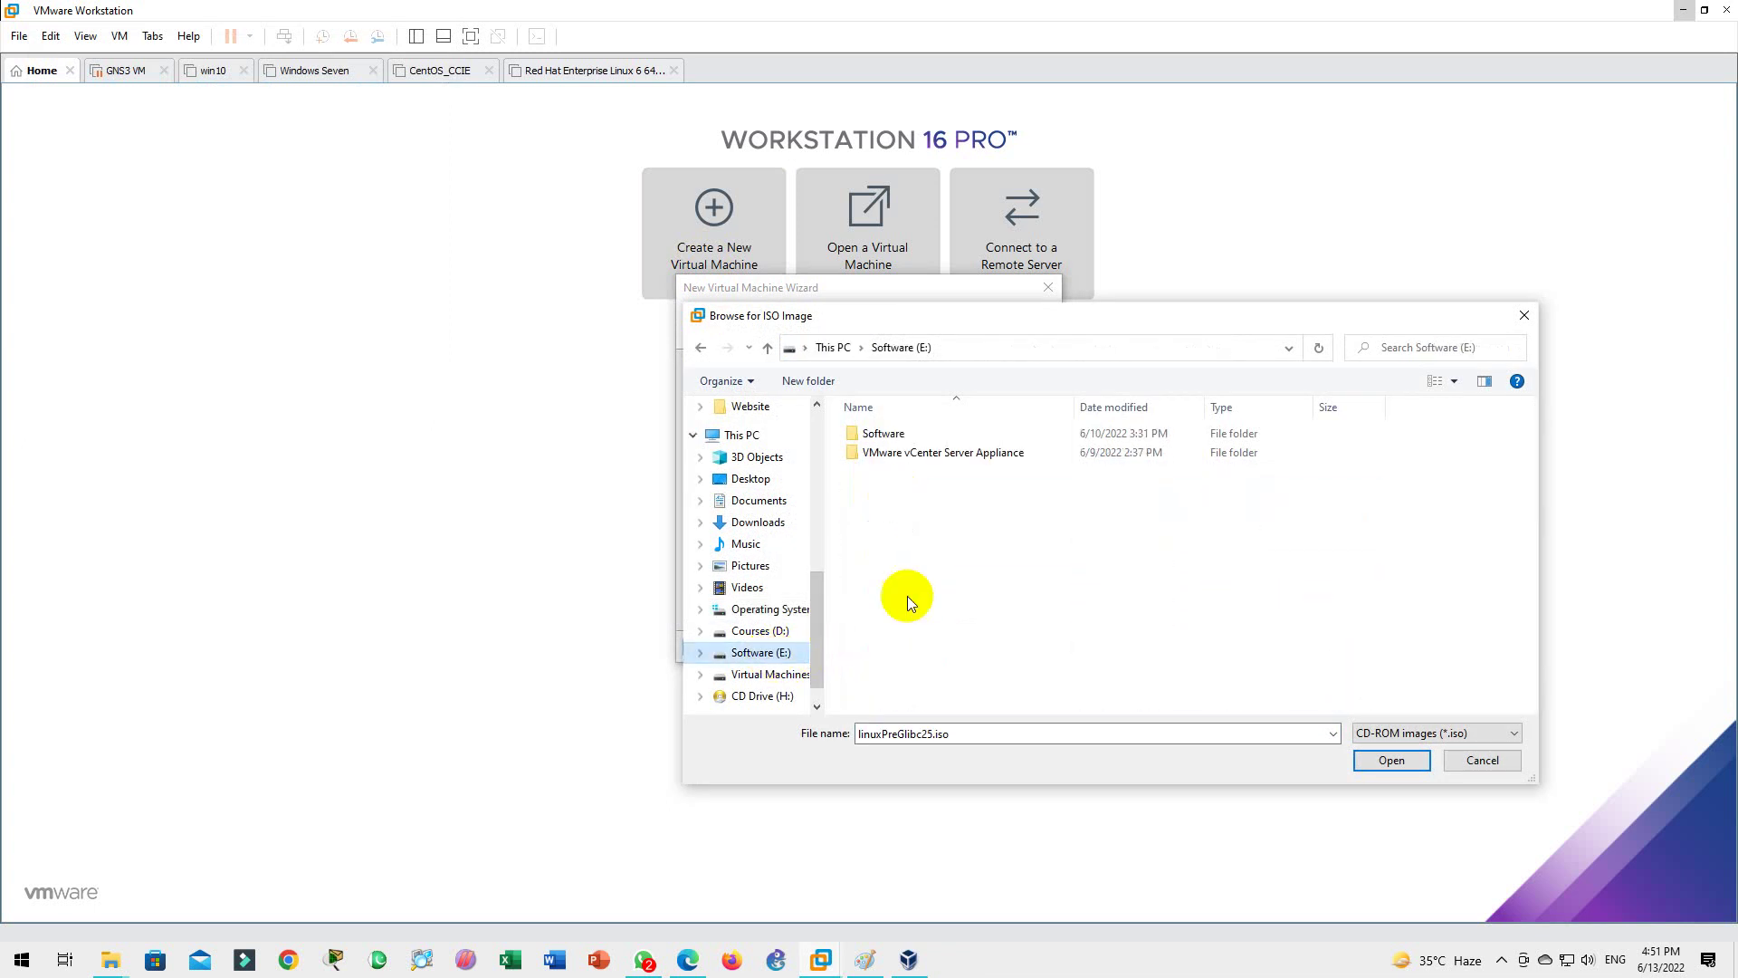
{"action": "double_click", "coordinate": [889, 434]}
{"action": "scroll", "coordinate": [896, 498], "scroll_direction": "down", "scroll_amount": 5}
{"action": "left_click", "coordinate": [921, 537]}
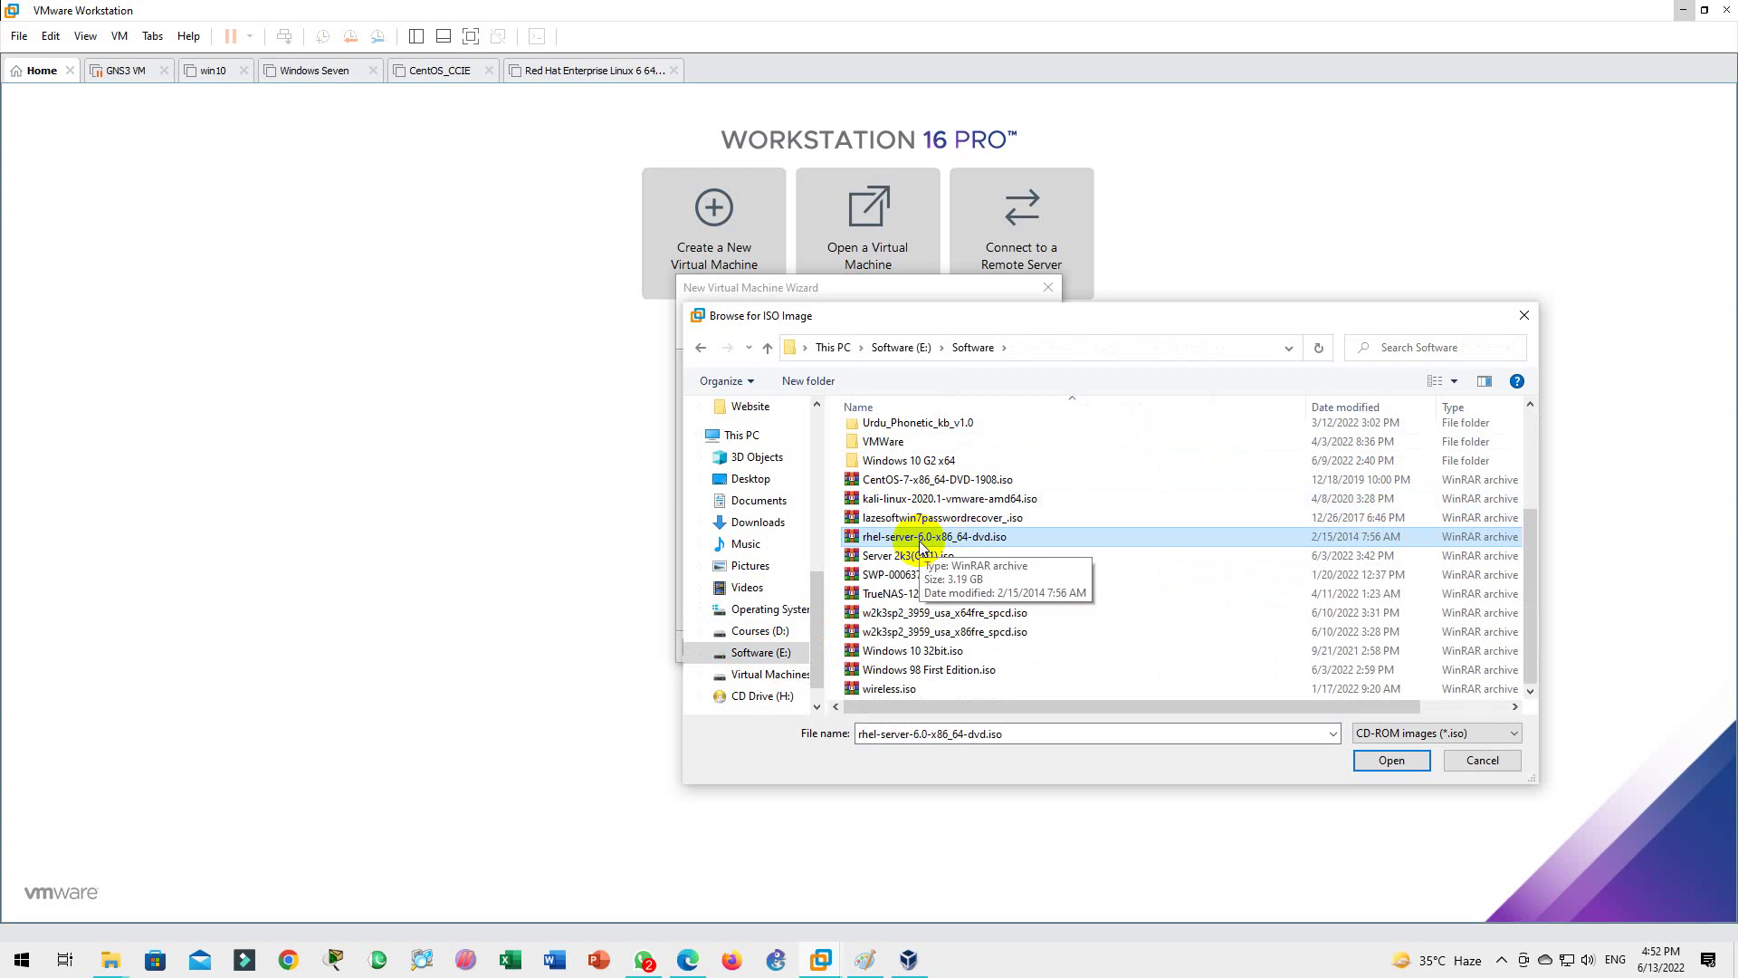
{"action": "double_click", "coordinate": [920, 542]}
{"action": "left_click", "coordinate": [936, 648]}
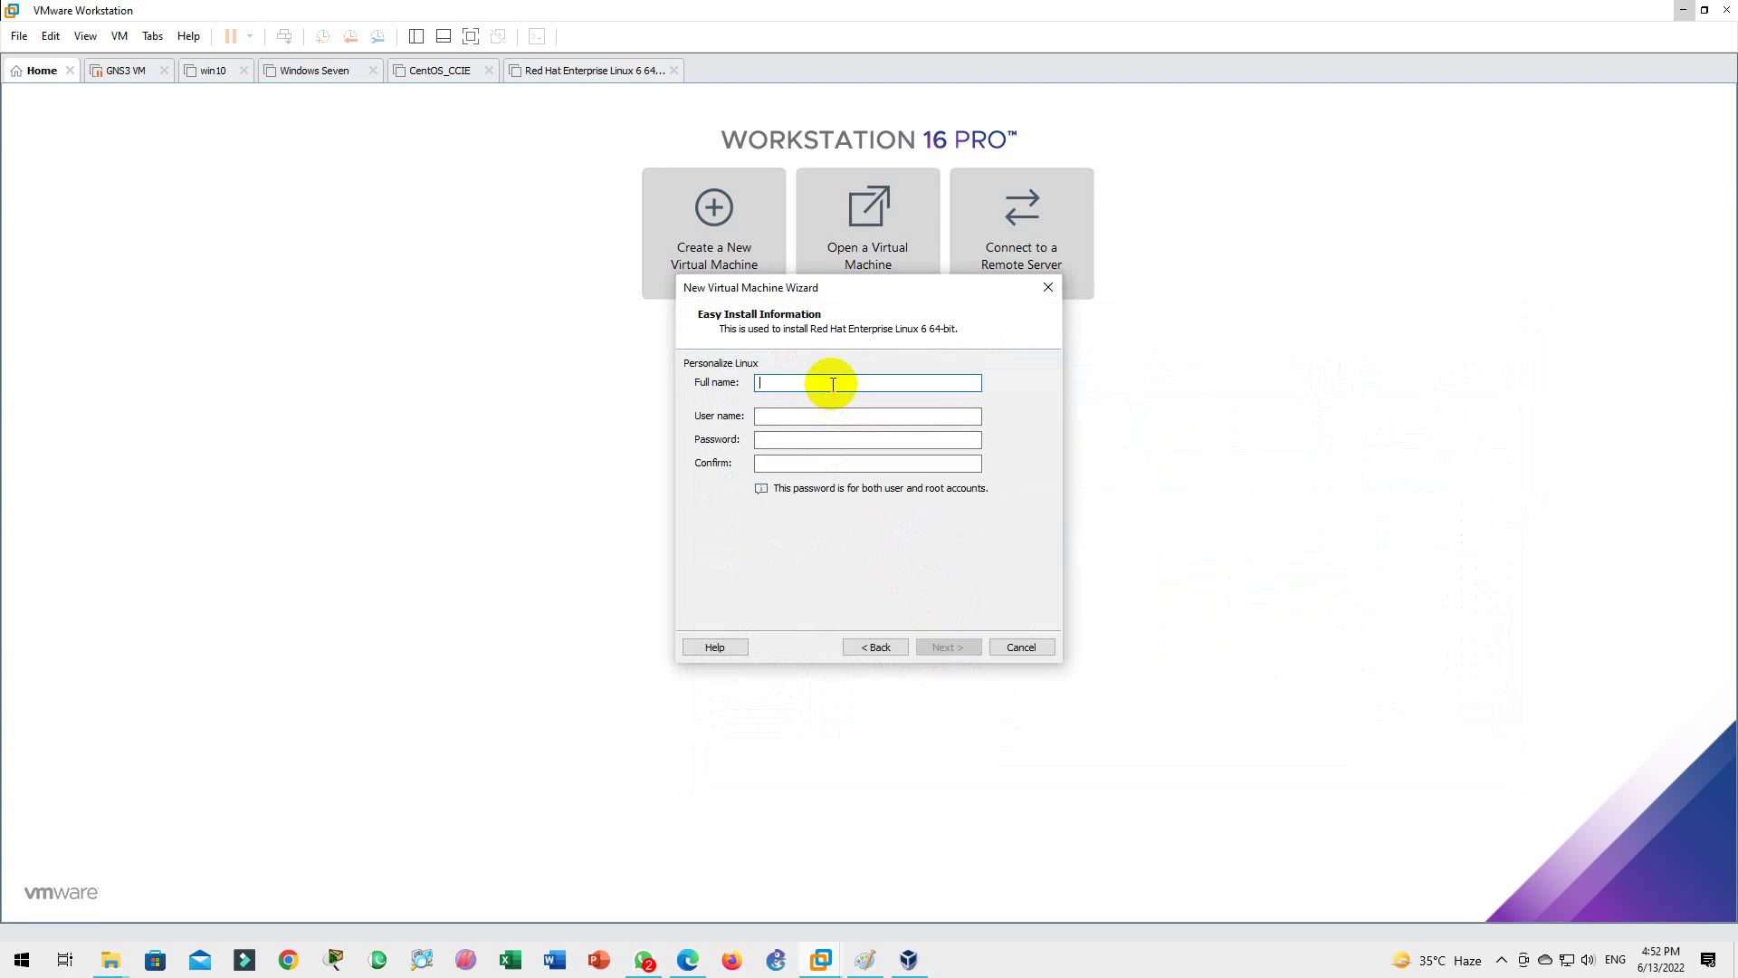
Step: Enter the Easy Install full name, user name and the same password twice, then continue
{"action": "key", "text": "BackSpace"}
{"action": "key", "text": "BackSpace"}
{"action": "key", "text": "Tab"}
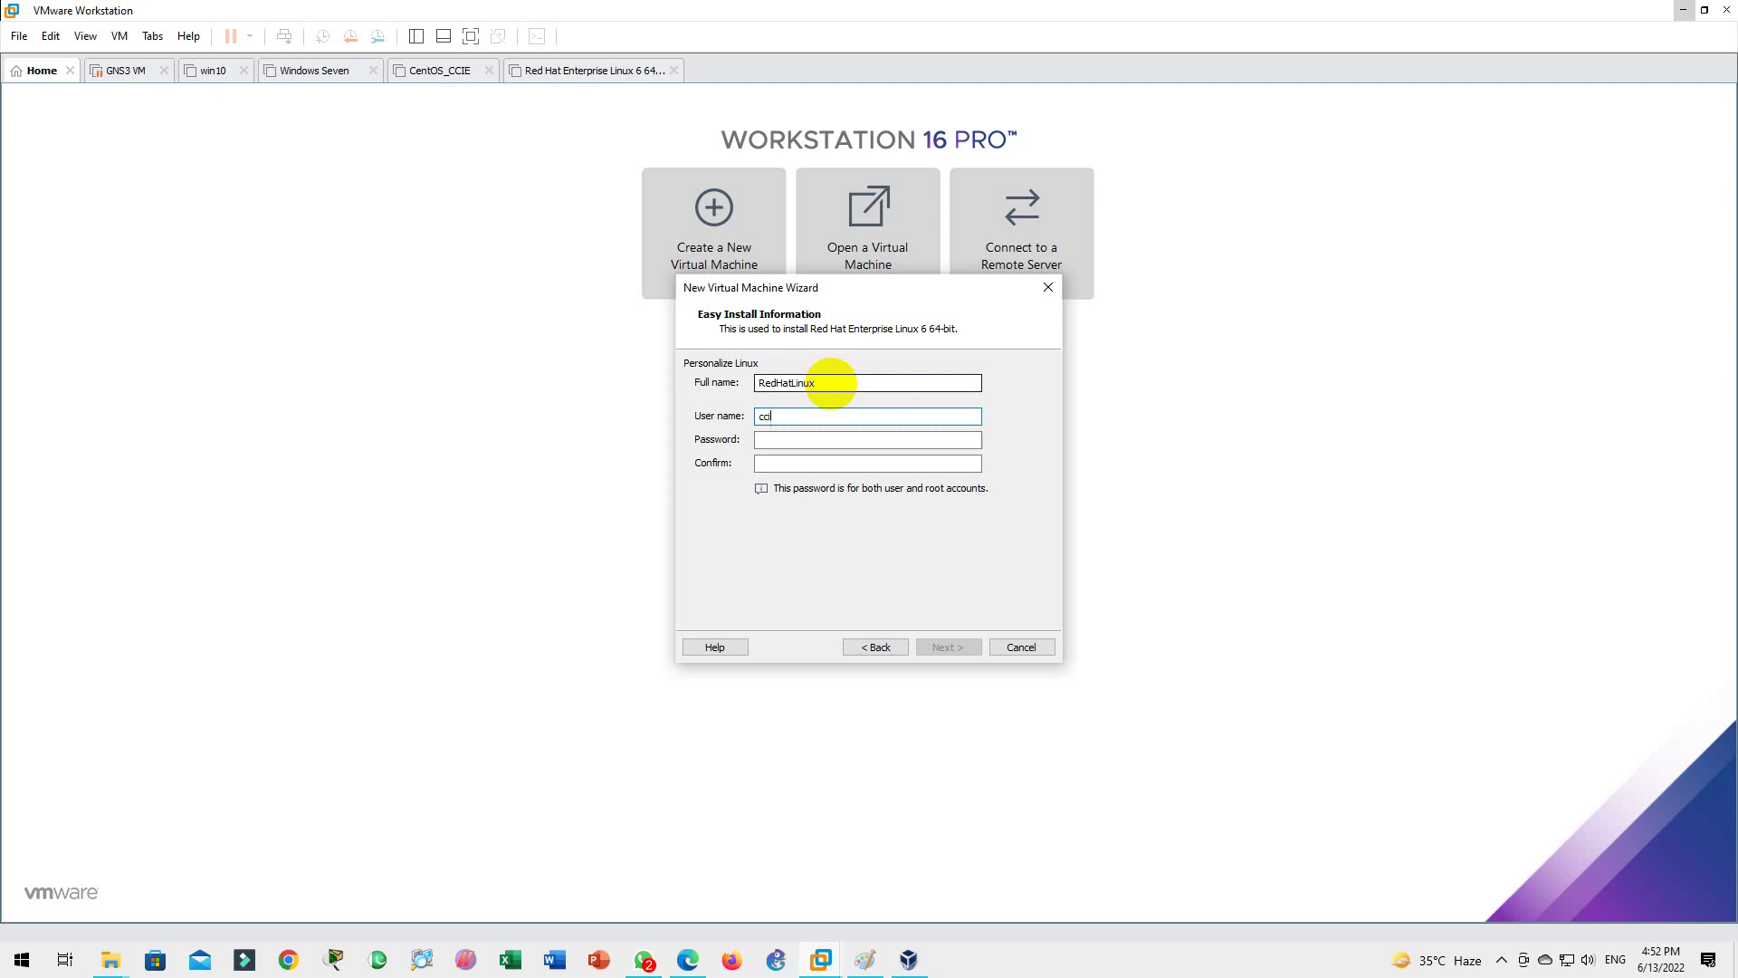
{"action": "key", "text": "Tab"}
{"action": "key", "text": "Tab"}
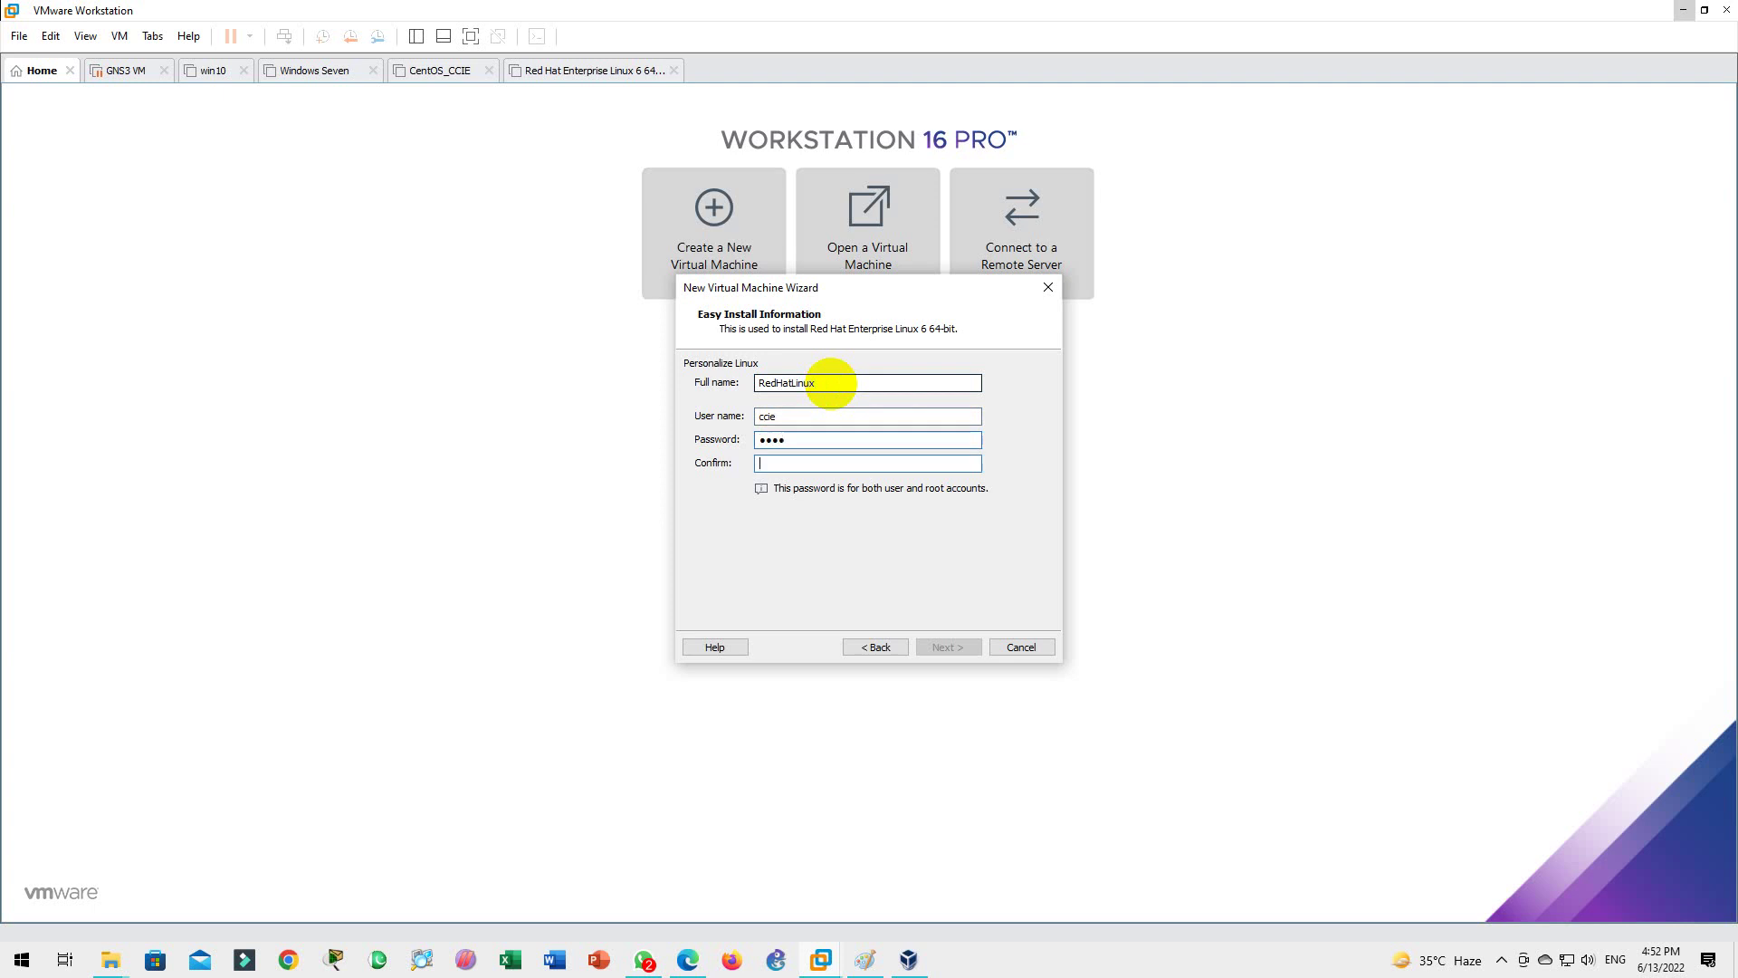
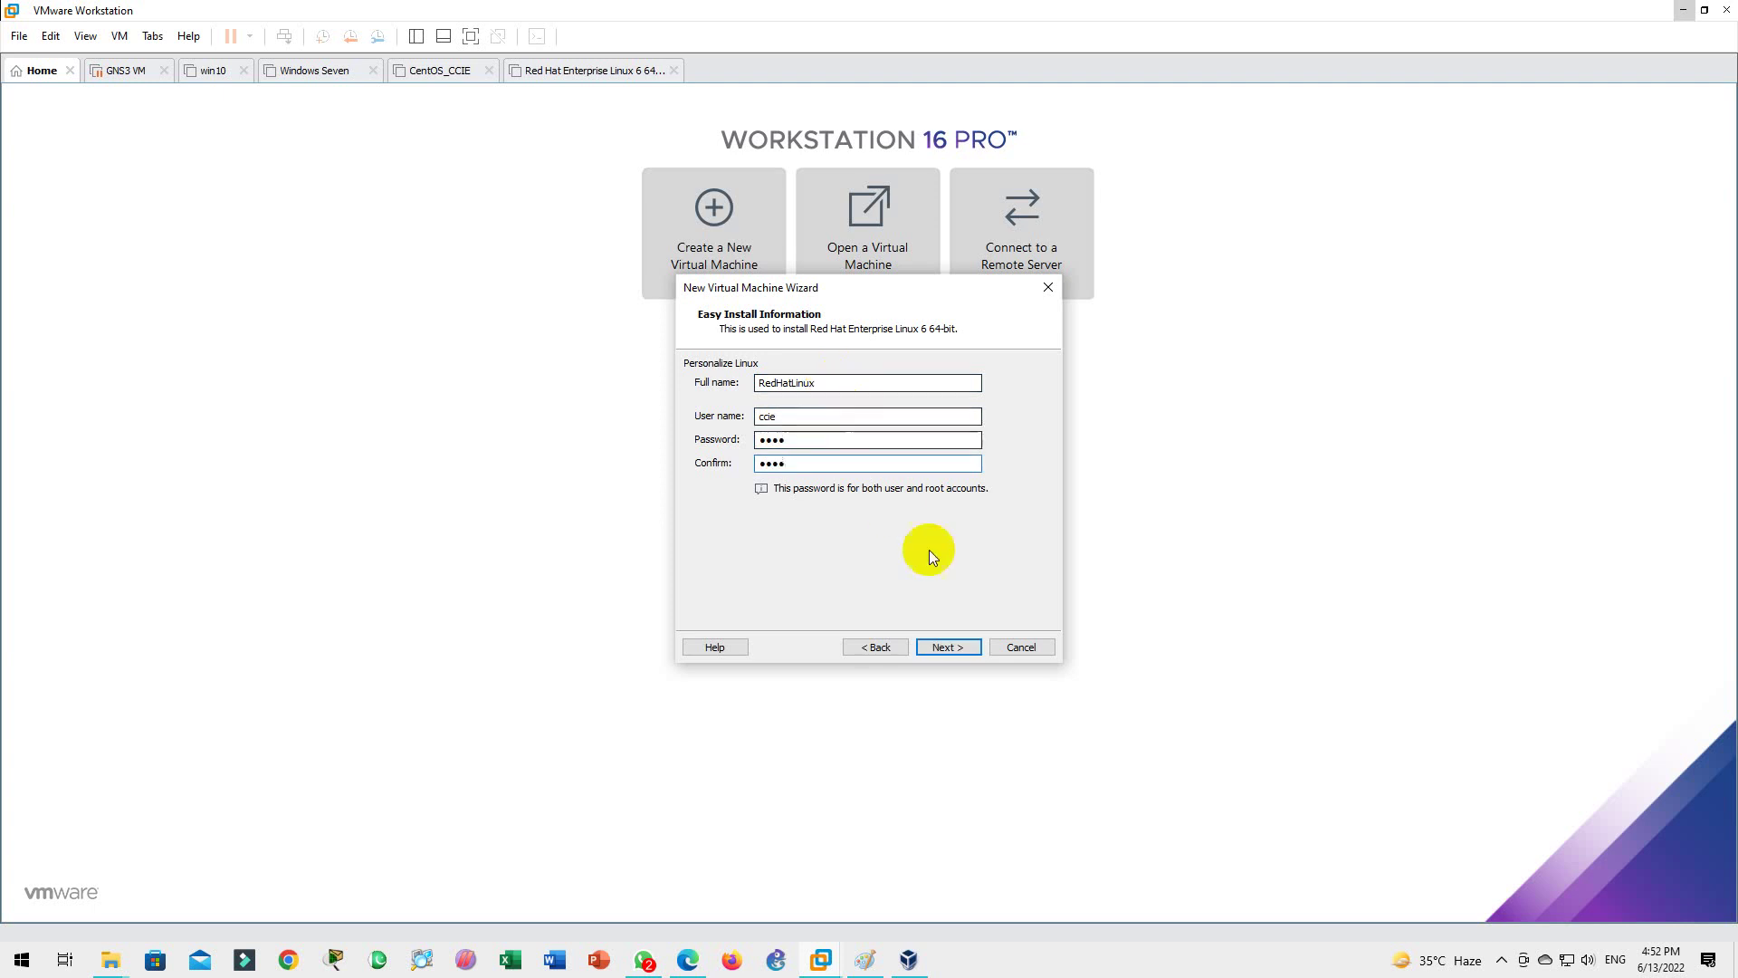
{"action": "left_click", "coordinate": [947, 646]}
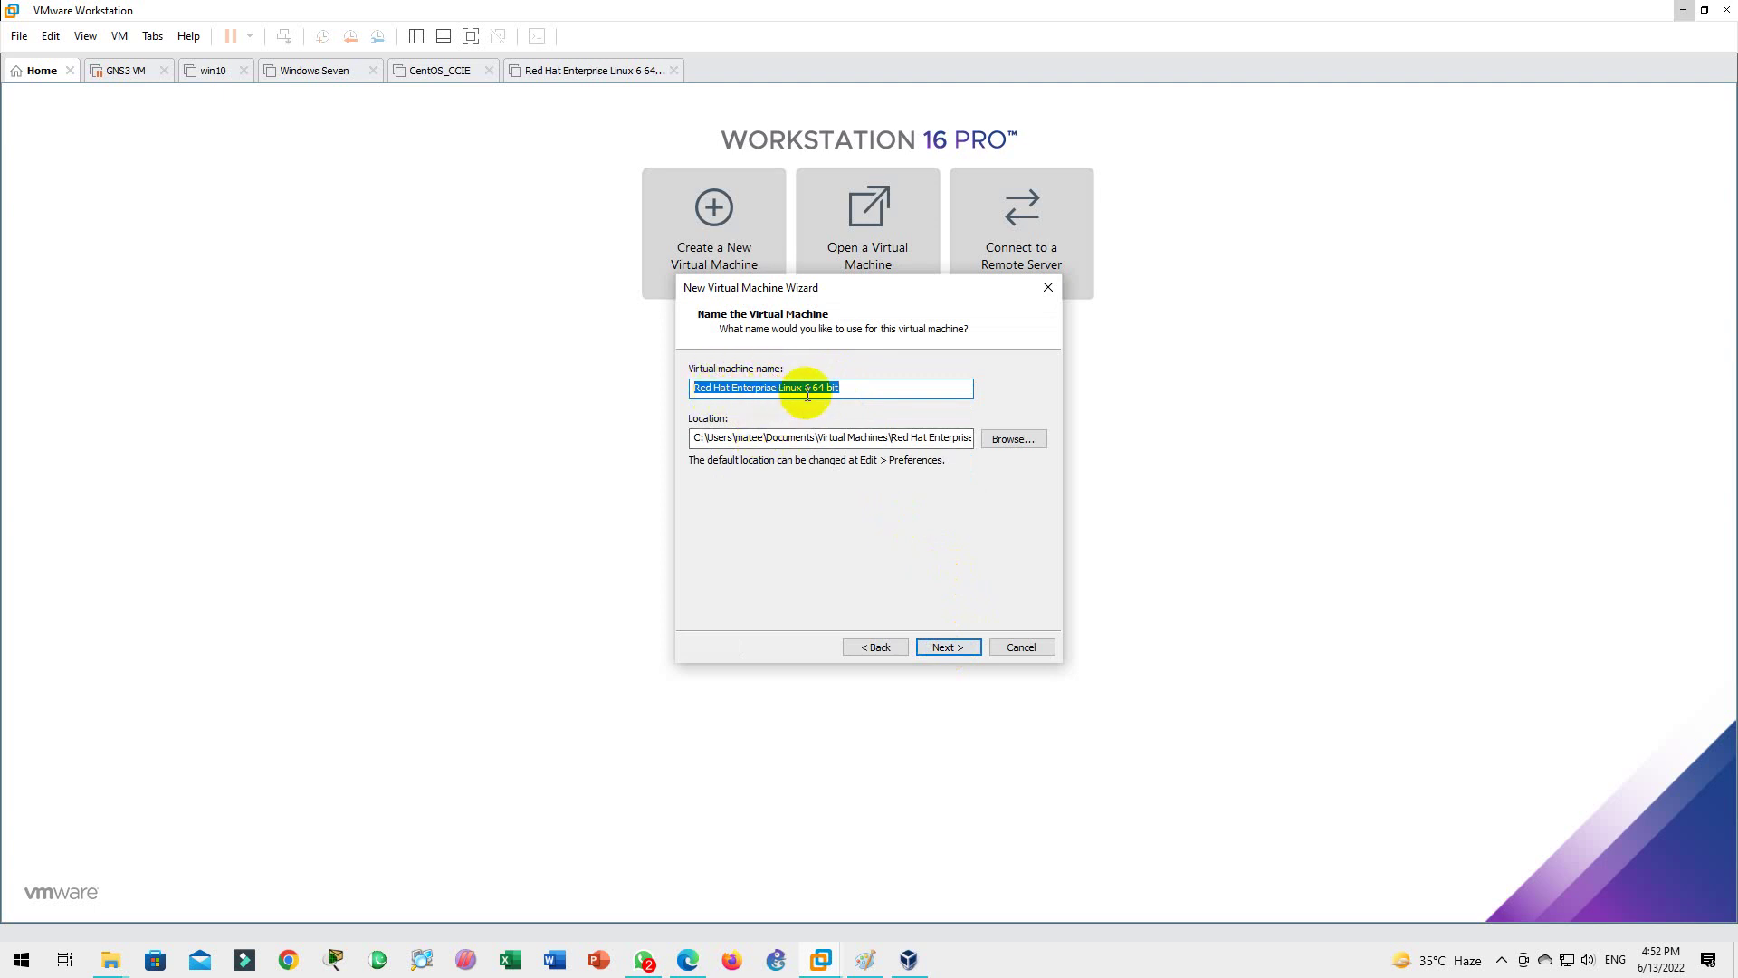
Step: Set the VM location to G:\VMWare Machines\Red Hat Linux and advance to disk capacity
{"action": "left_click", "coordinate": [1013, 439]}
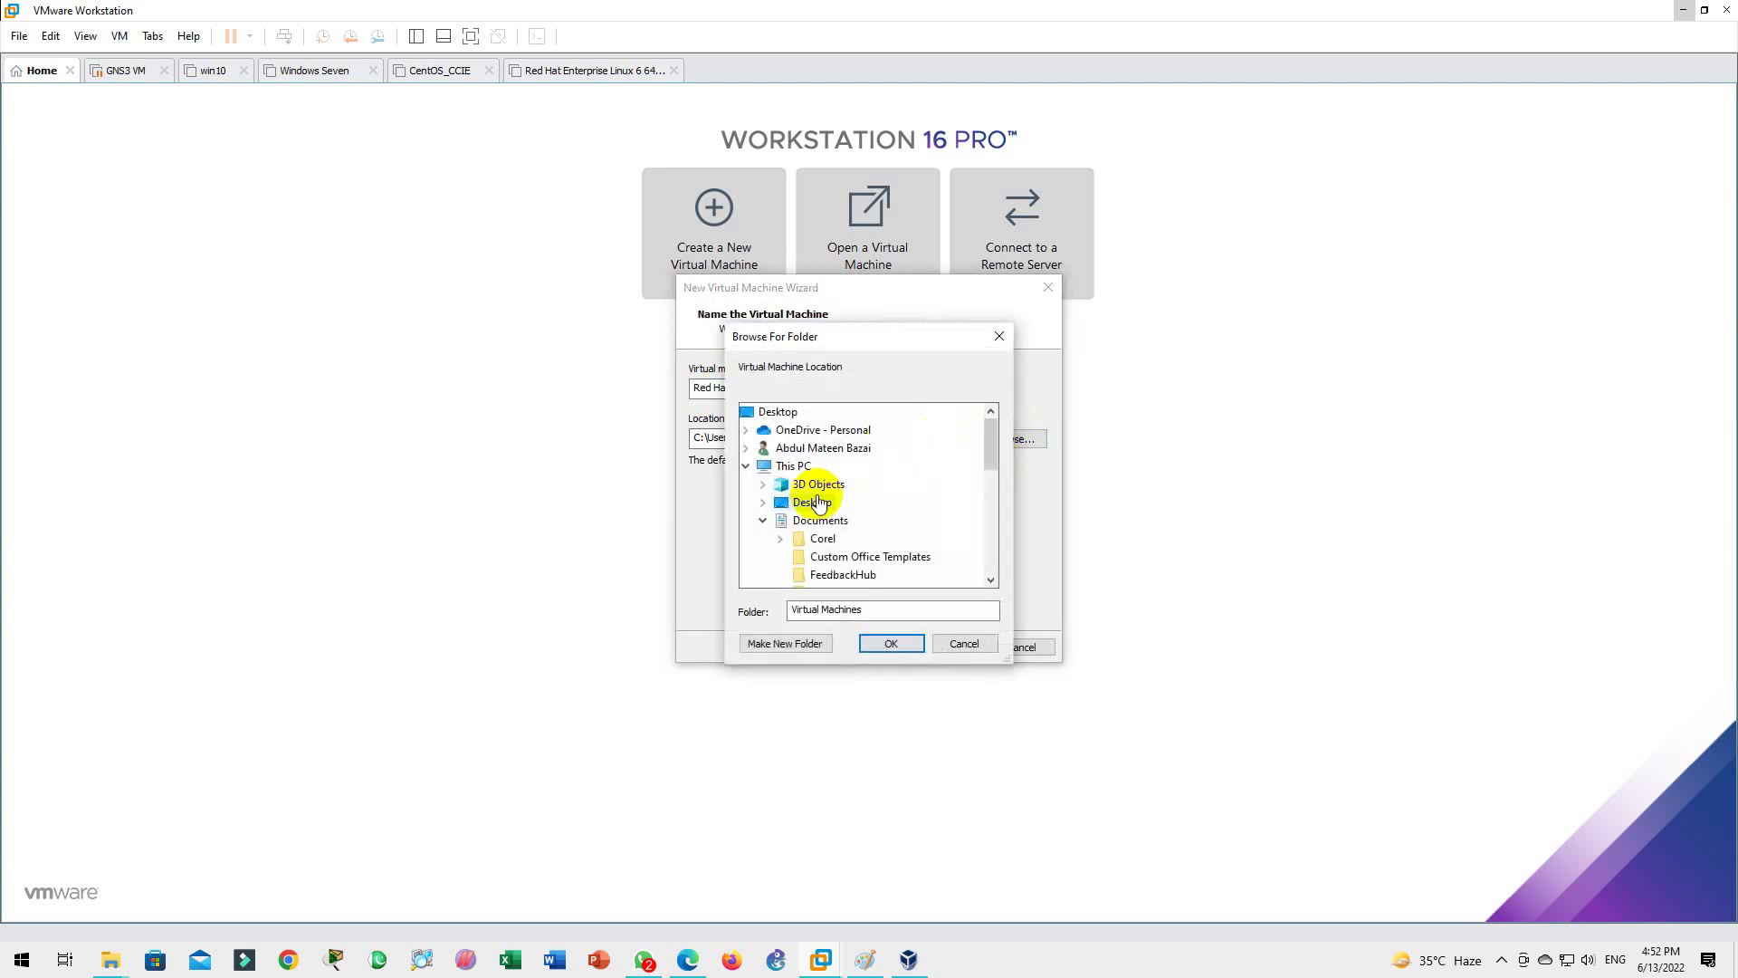
{"action": "scroll", "coordinate": [809, 507], "scroll_direction": "down", "scroll_amount": 3}
{"action": "scroll", "coordinate": [808, 507], "scroll_direction": "down", "scroll_amount": 2}
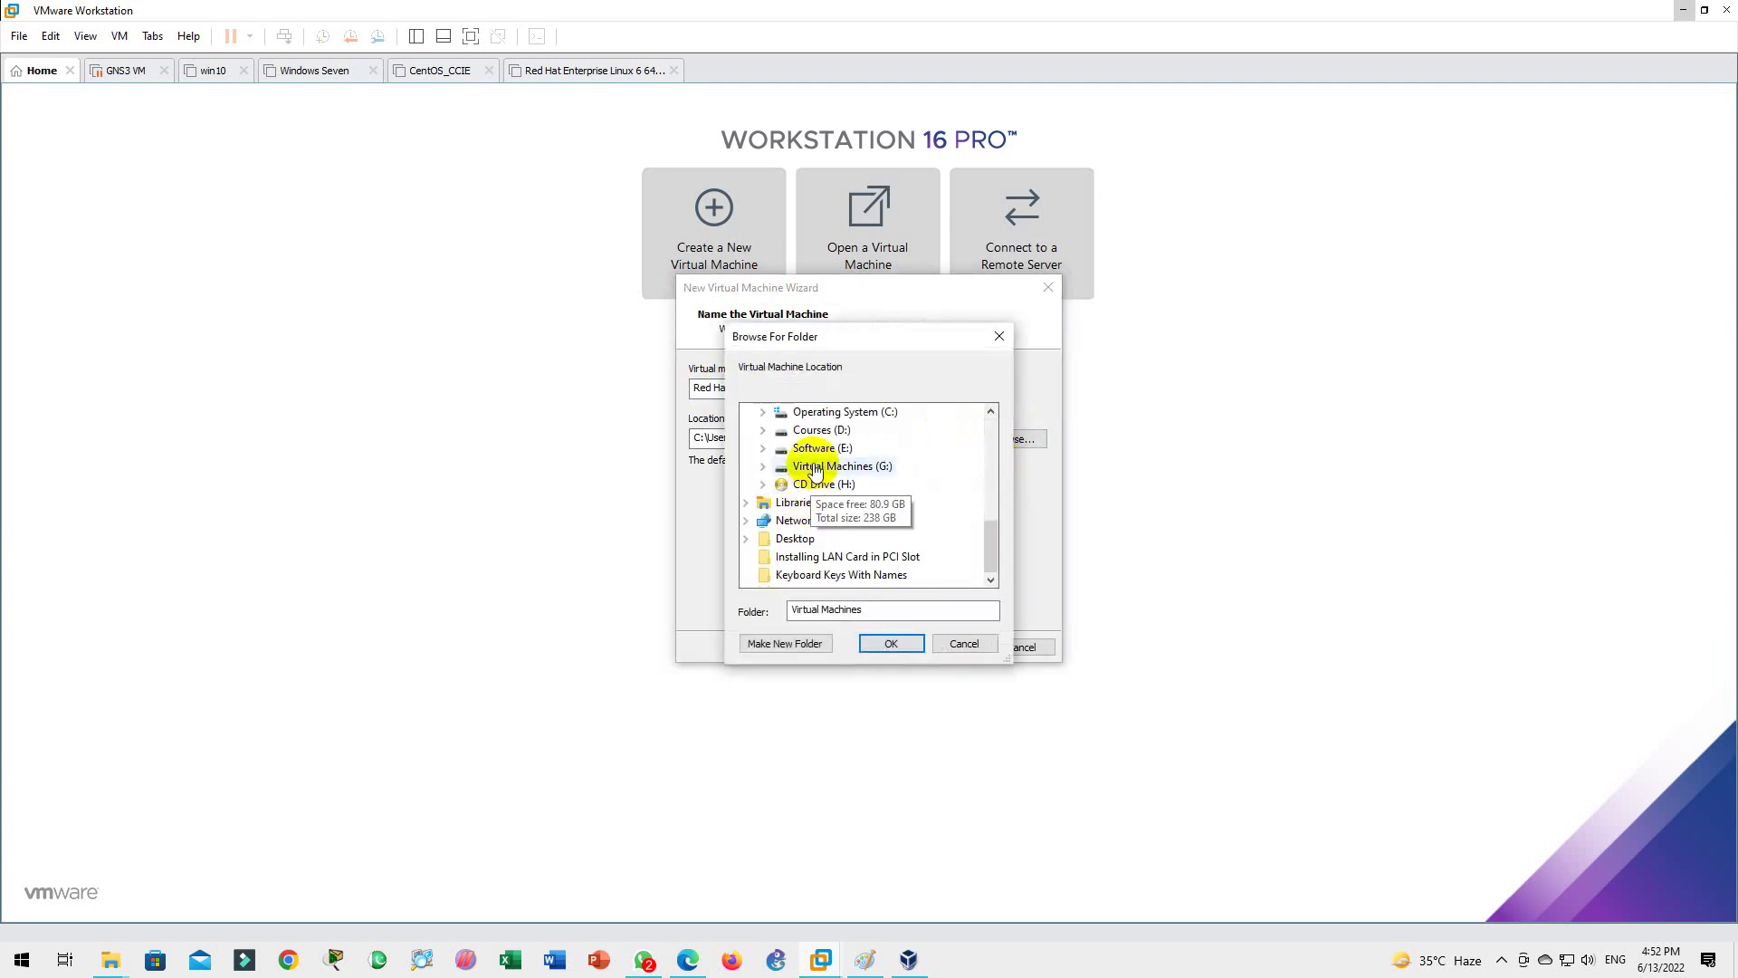
{"action": "left_click", "coordinate": [842, 466]}
{"action": "scroll", "coordinate": [815, 465], "scroll_direction": "up", "scroll_amount": 2}
{"action": "double_click", "coordinate": [820, 555]}
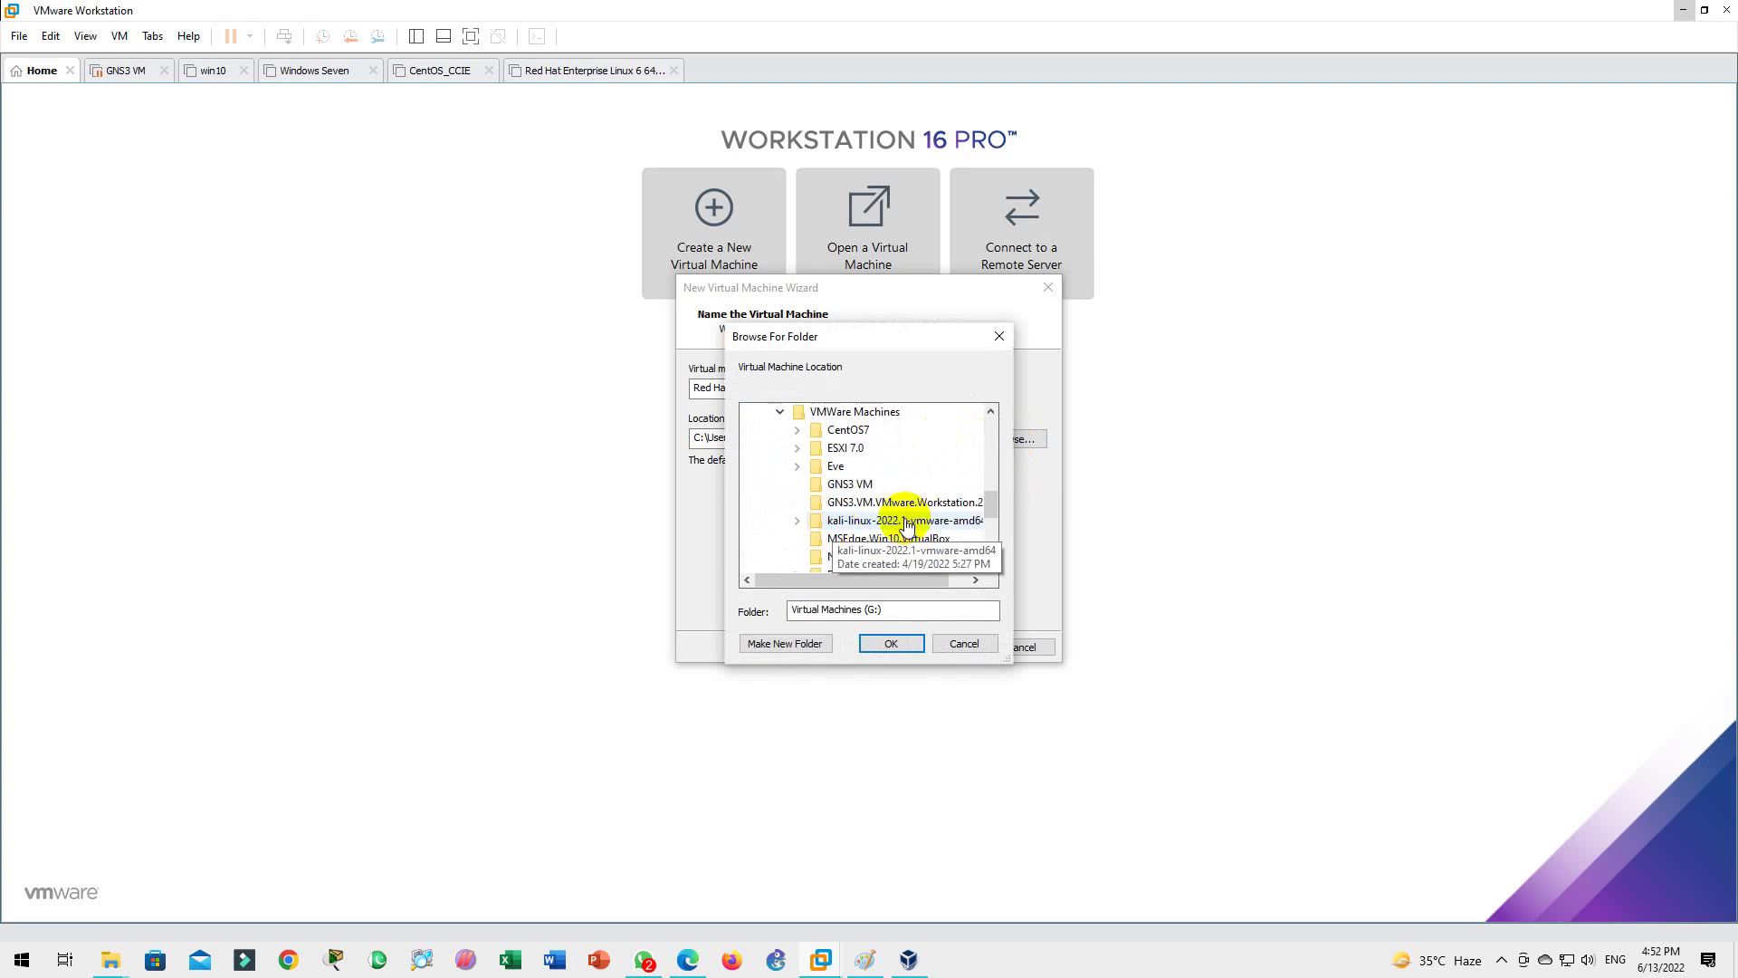
{"action": "scroll", "coordinate": [896, 520], "scroll_direction": "down", "scroll_amount": 1}
{"action": "left_click", "coordinate": [862, 540]}
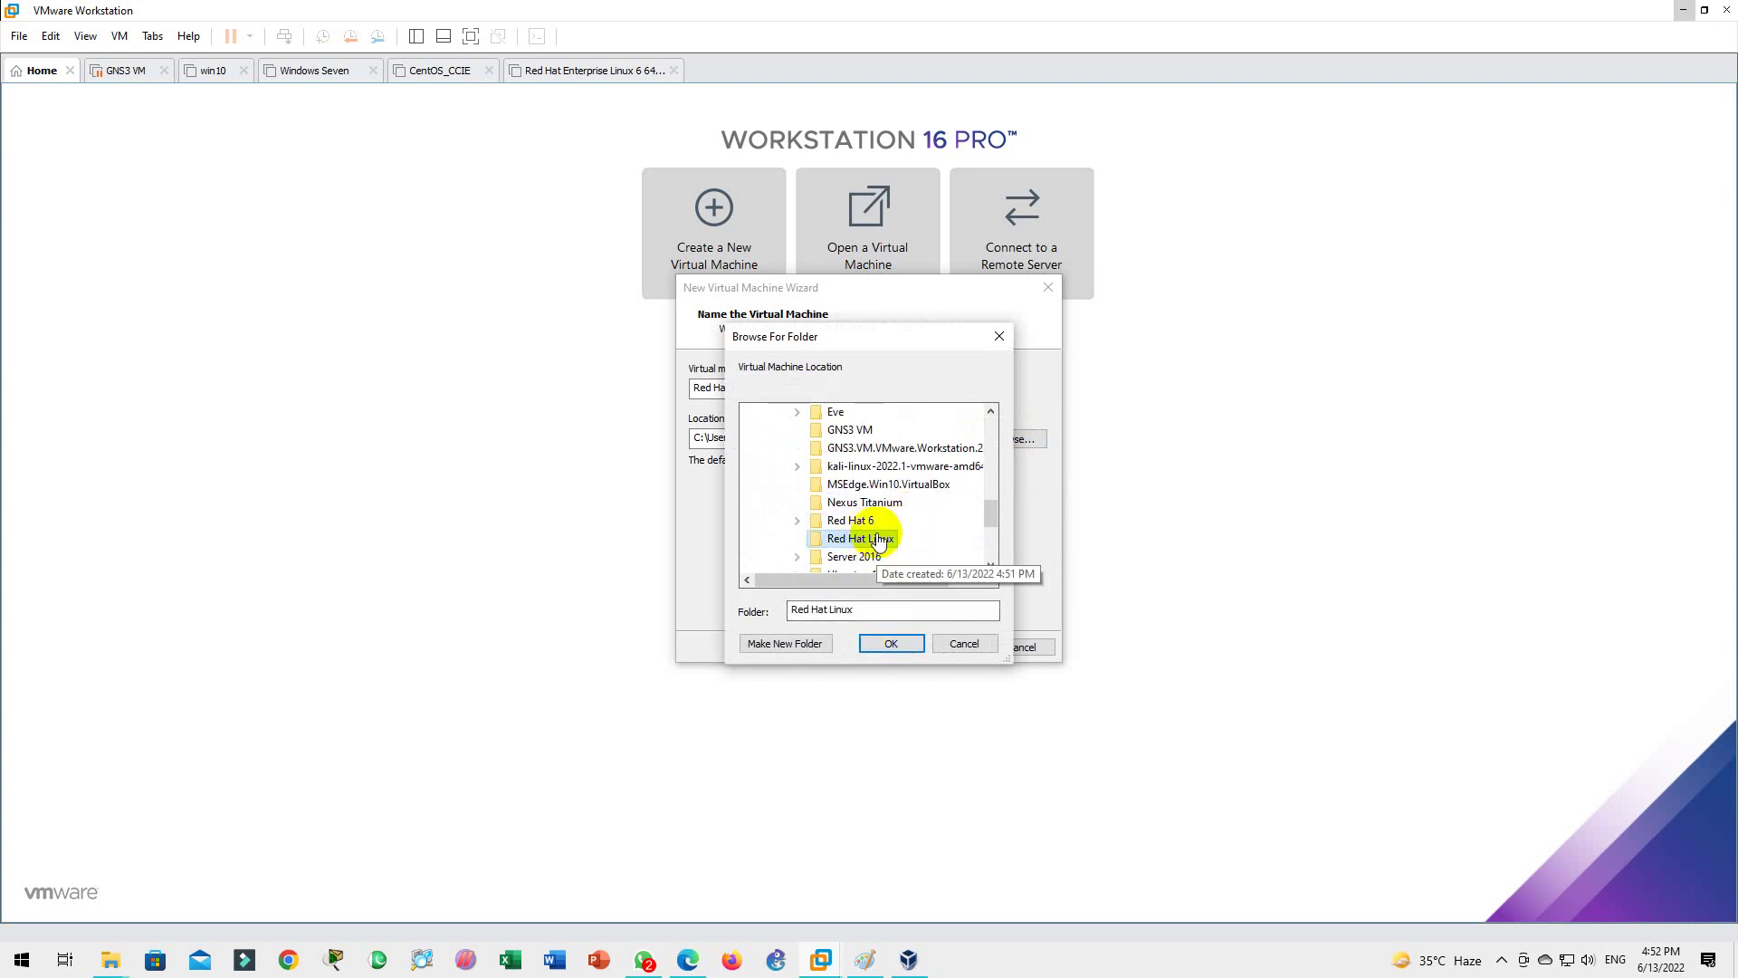
{"action": "left_click", "coordinate": [891, 644]}
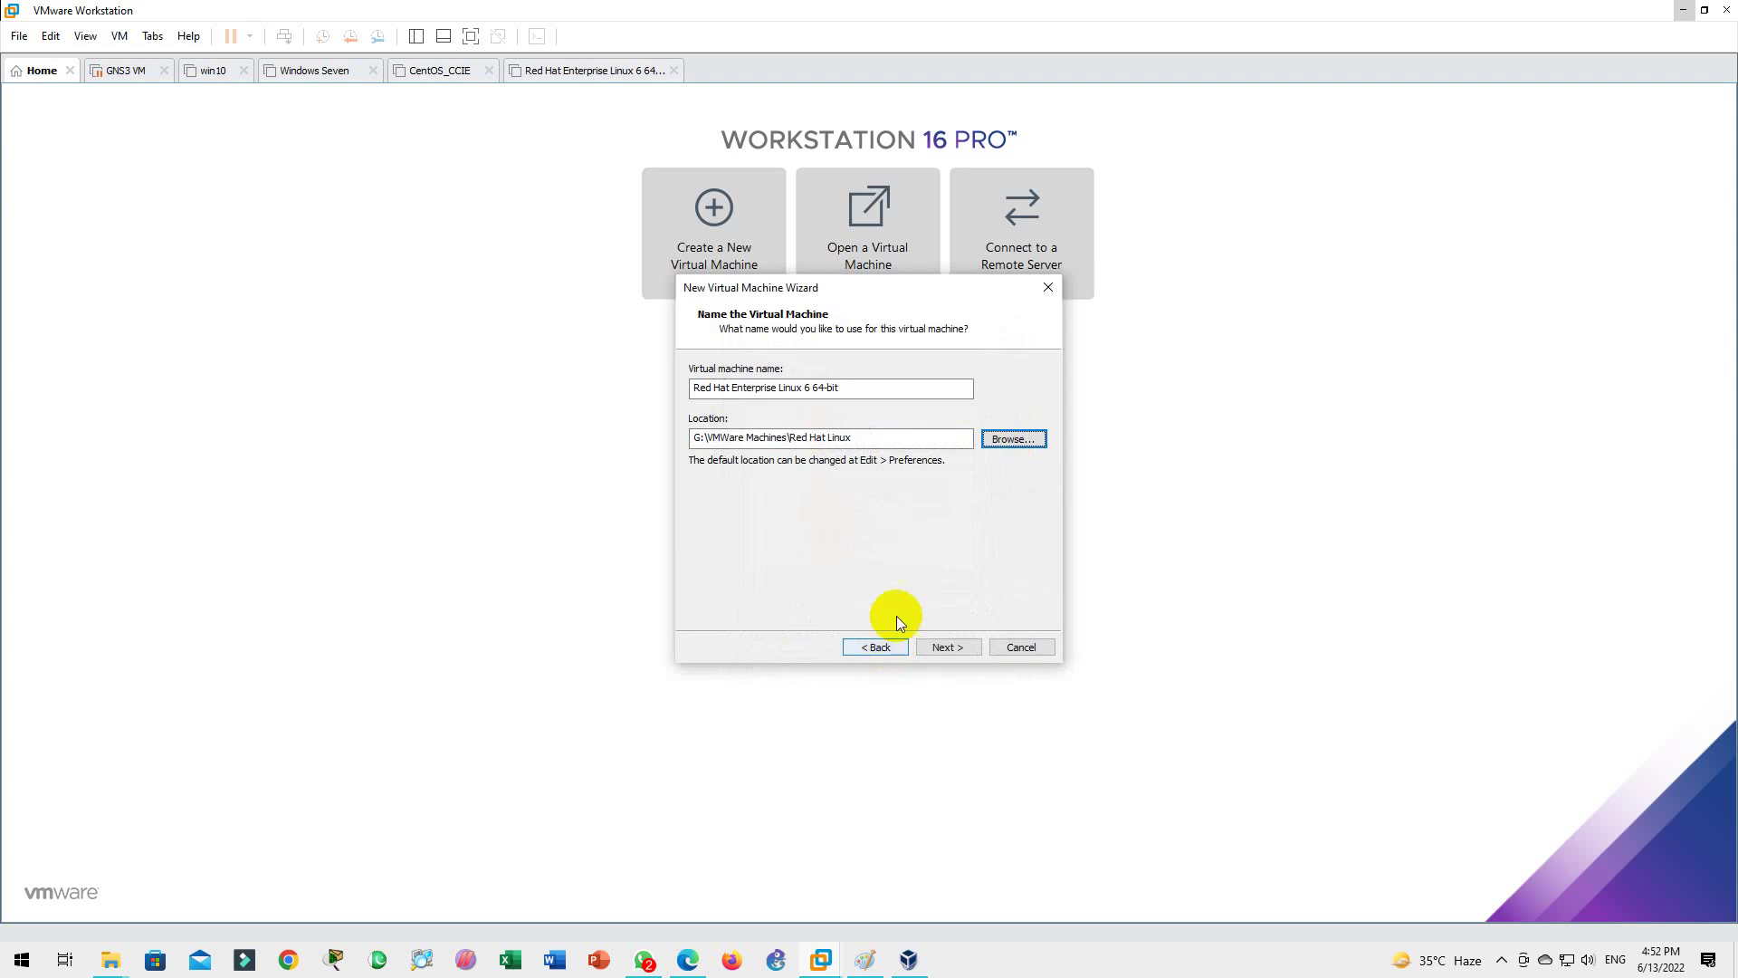
{"action": "left_click", "coordinate": [946, 646]}
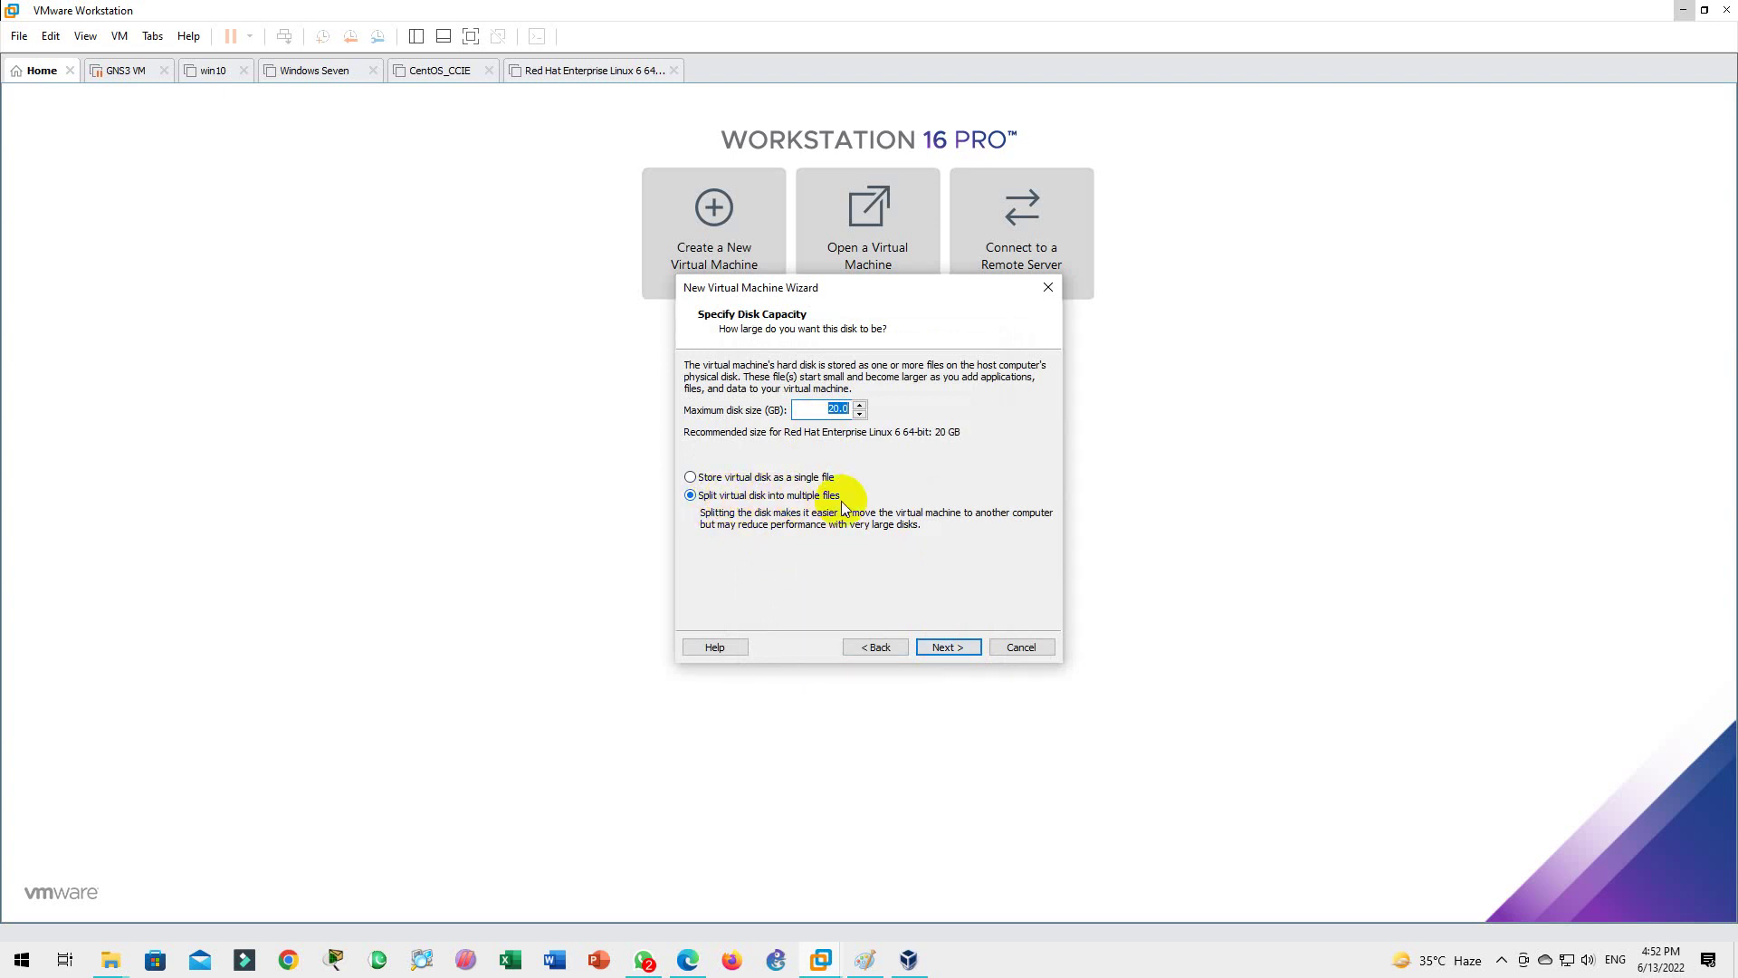
Step: Keep the 20.0 GB maximum disk size and store the virtual disk as a single file
{"action": "left_click", "coordinate": [737, 485]}
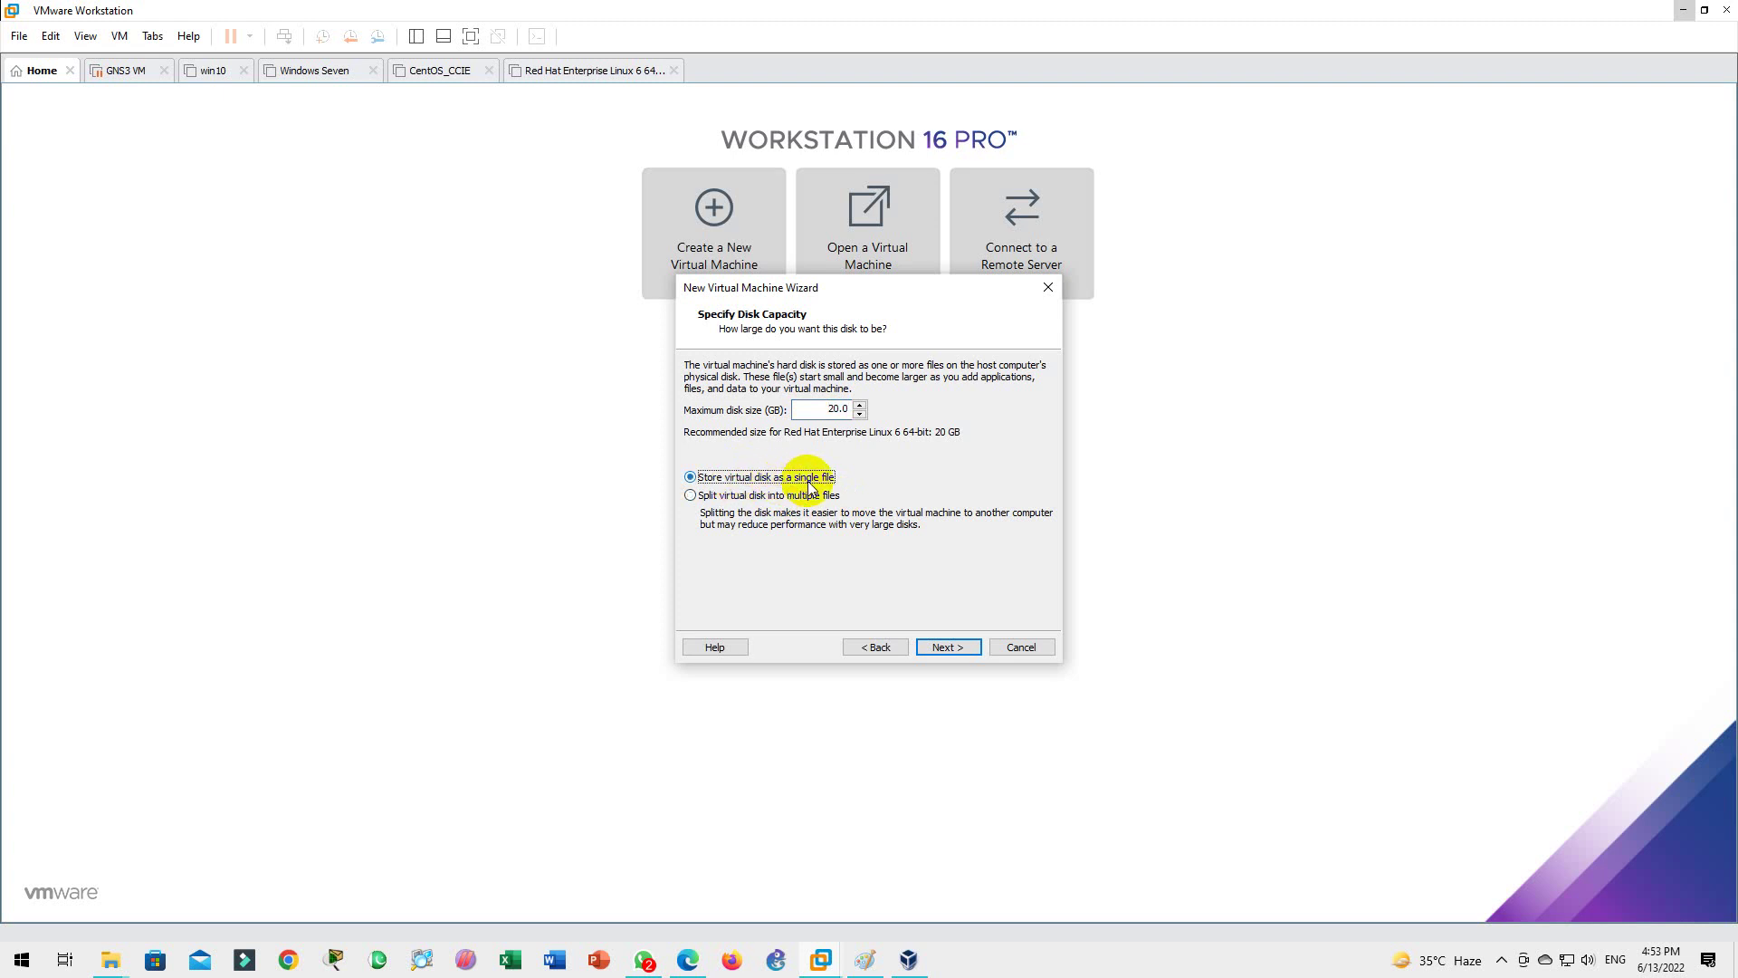
{"action": "mouse_move", "coordinate": [110, 959]}
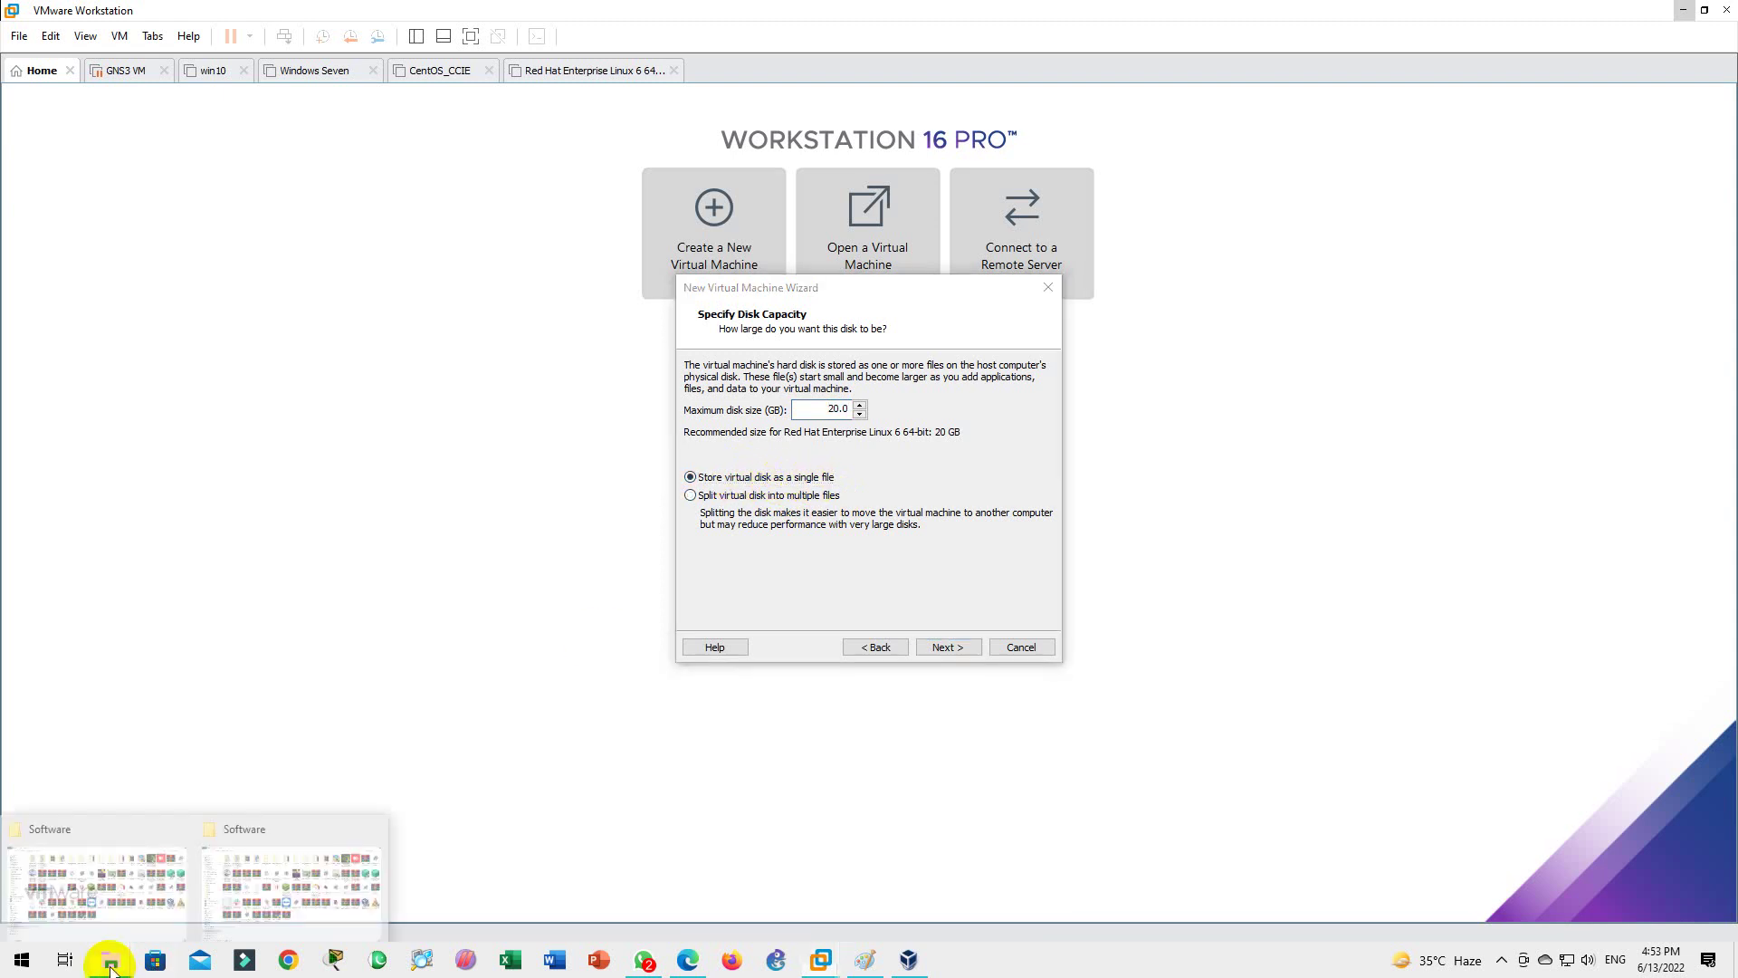
{"action": "left_click", "coordinate": [264, 882]}
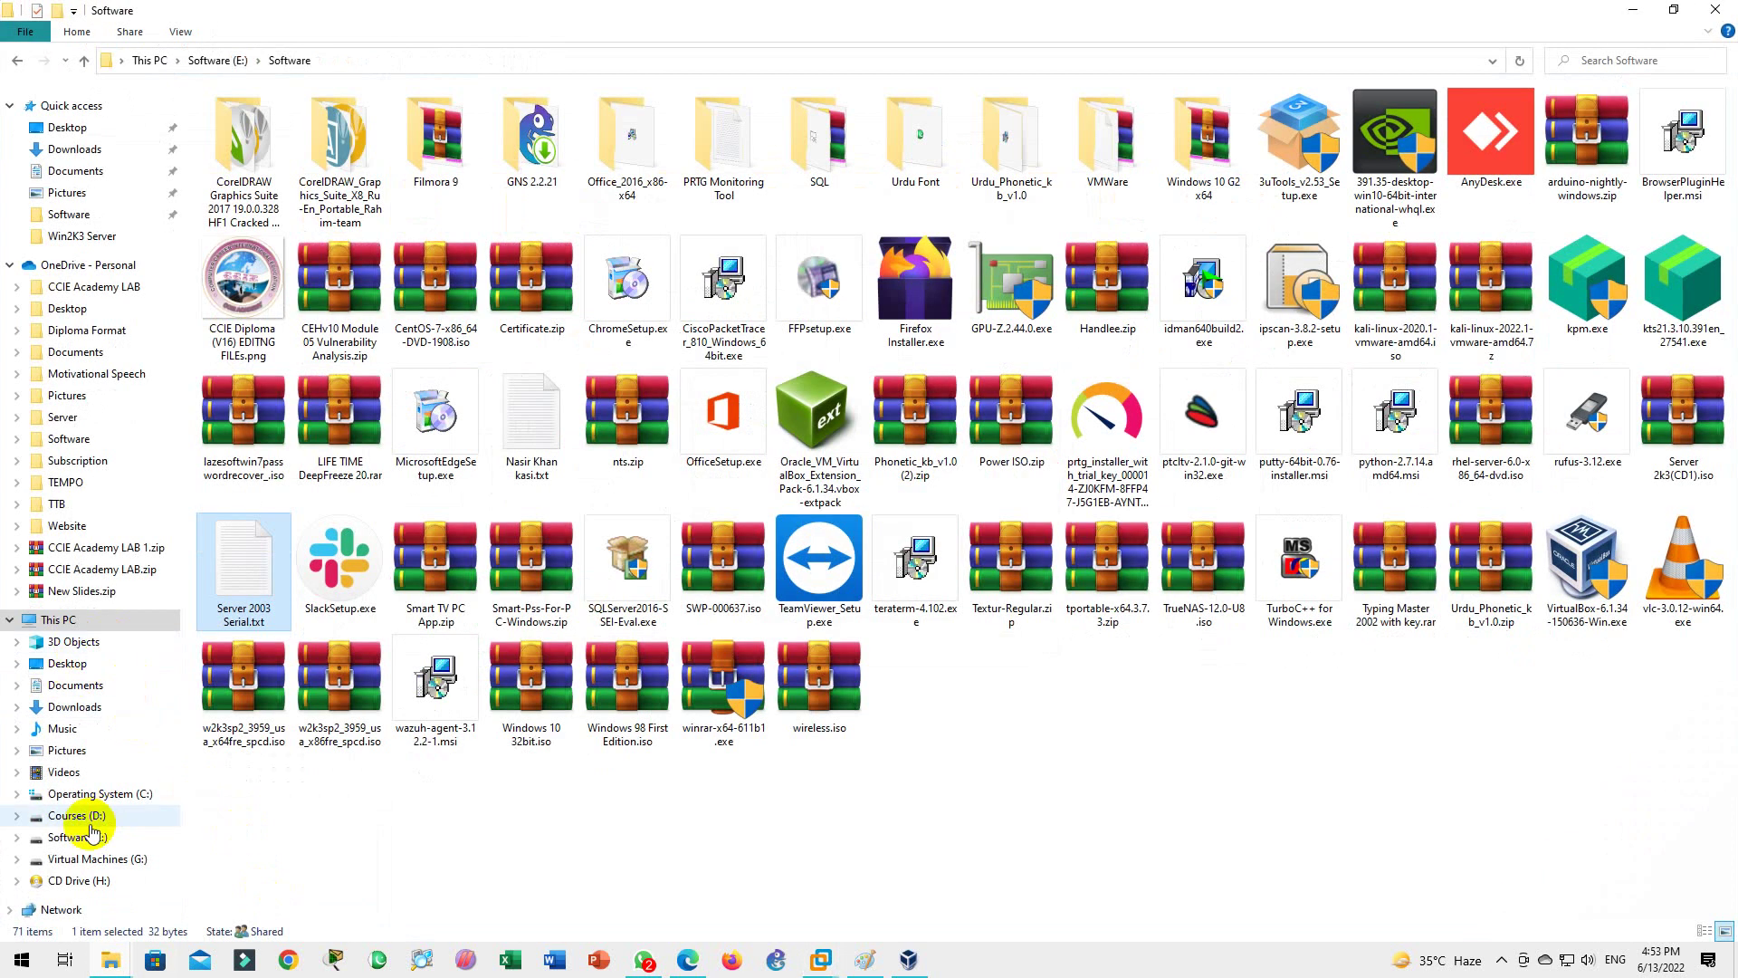
{"action": "left_click", "coordinate": [95, 858]}
{"action": "double_click", "coordinate": [240, 185]}
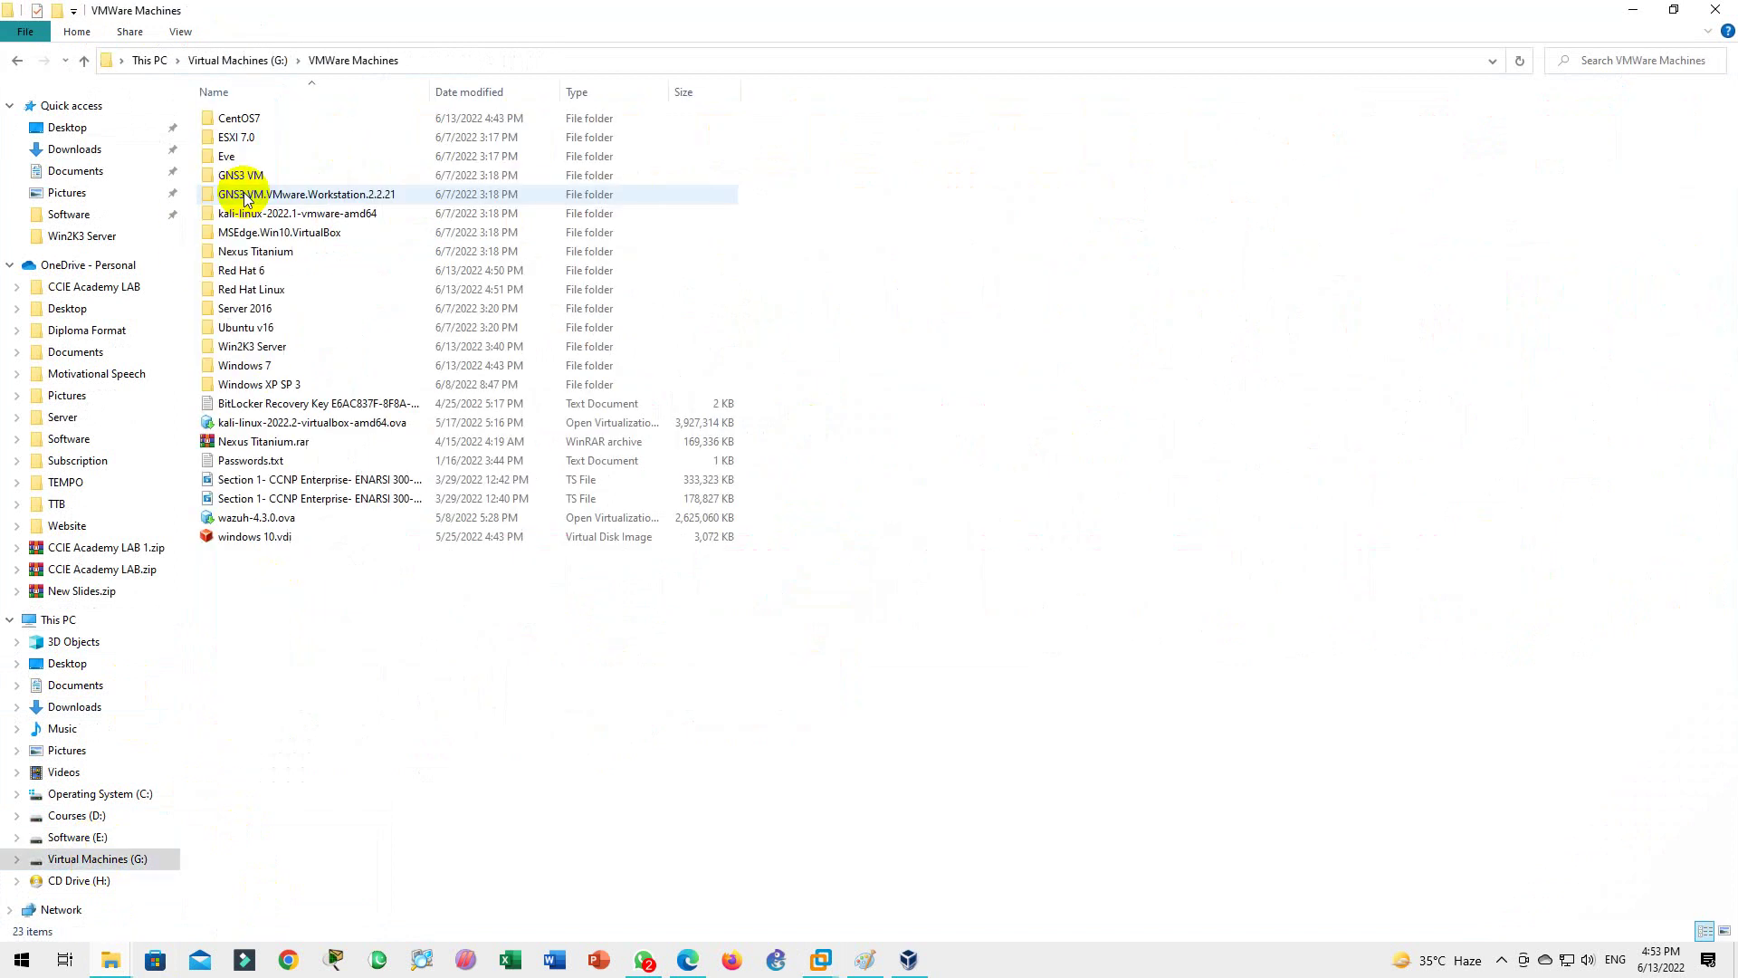
{"action": "left_click", "coordinate": [260, 291]}
{"action": "double_click", "coordinate": [260, 292]}
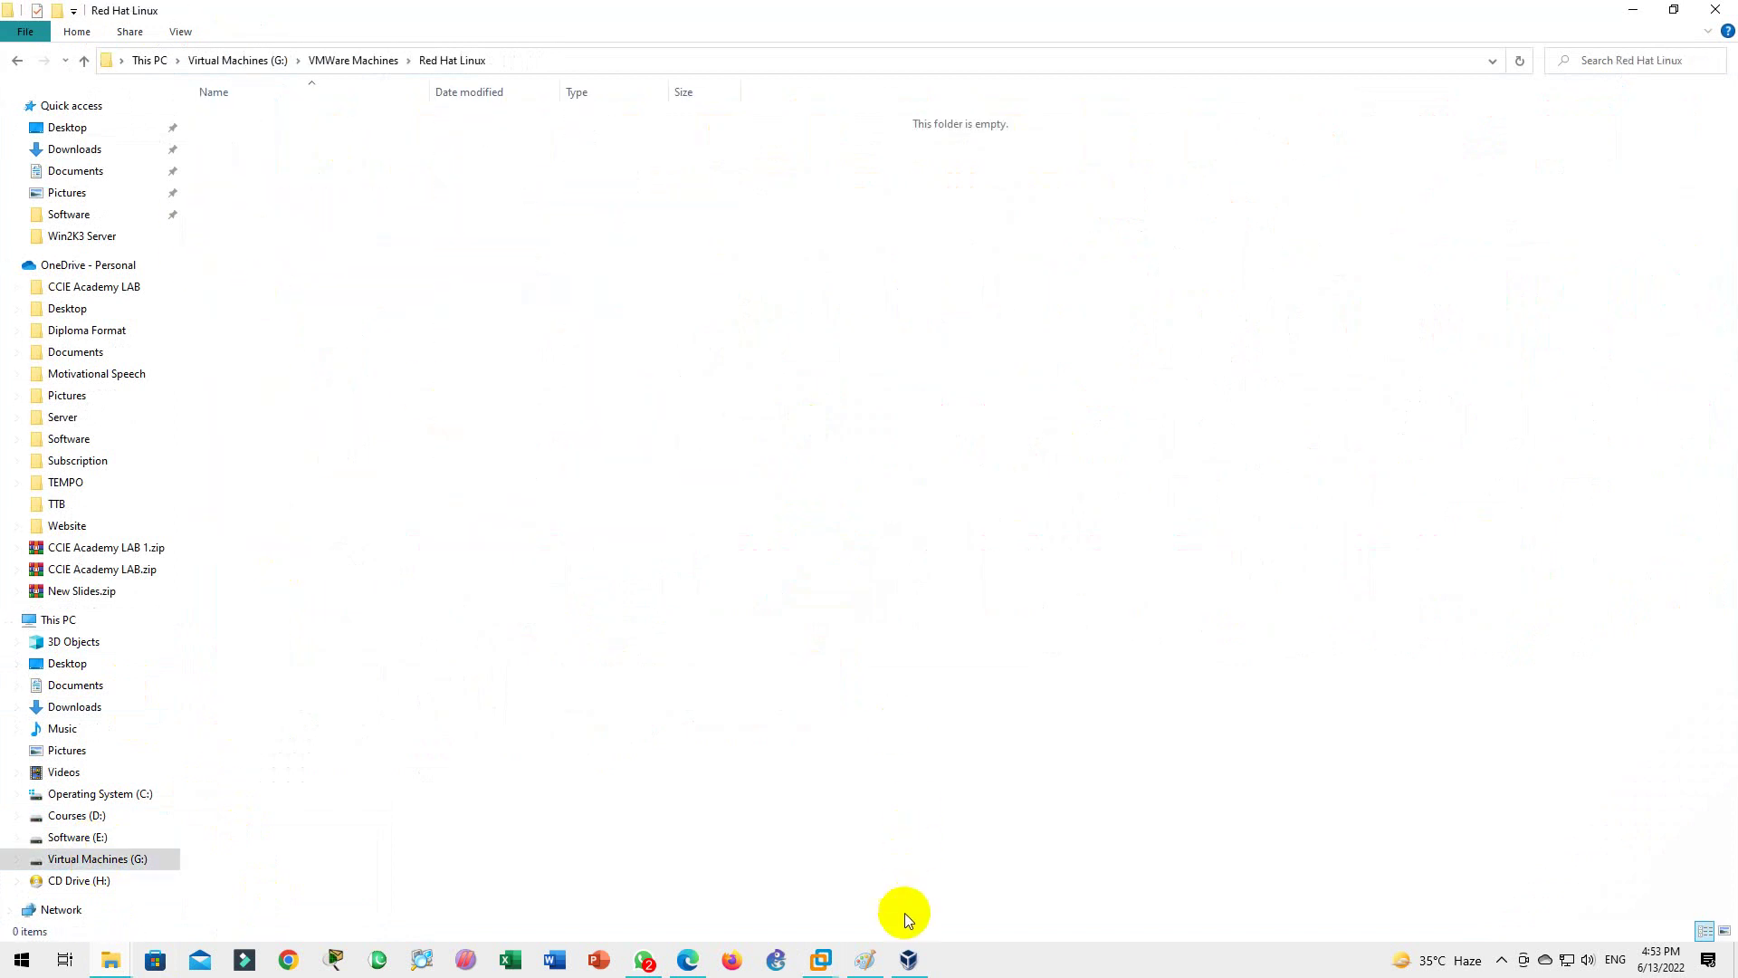
{"action": "mouse_move", "coordinate": [820, 959]}
{"action": "left_click", "coordinate": [834, 898]}
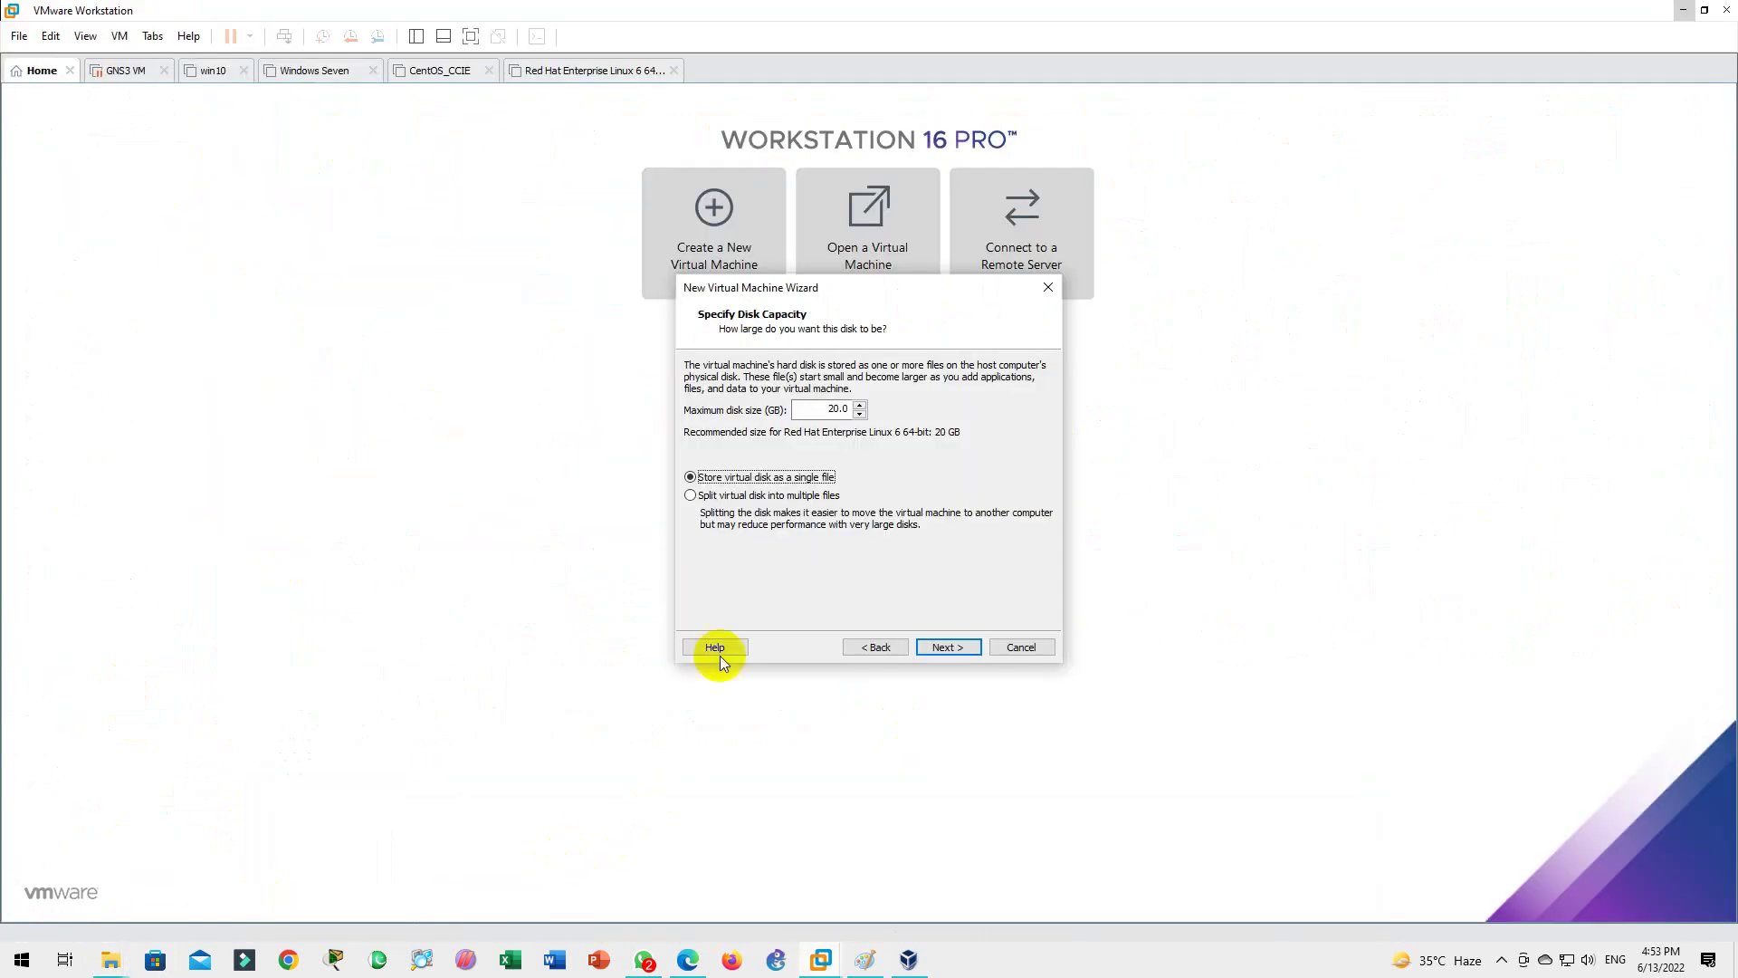
Step: Review the Ready to Create summary and finish so the RHEL 6 64-bit VM powers on
{"action": "left_click", "coordinate": [945, 646]}
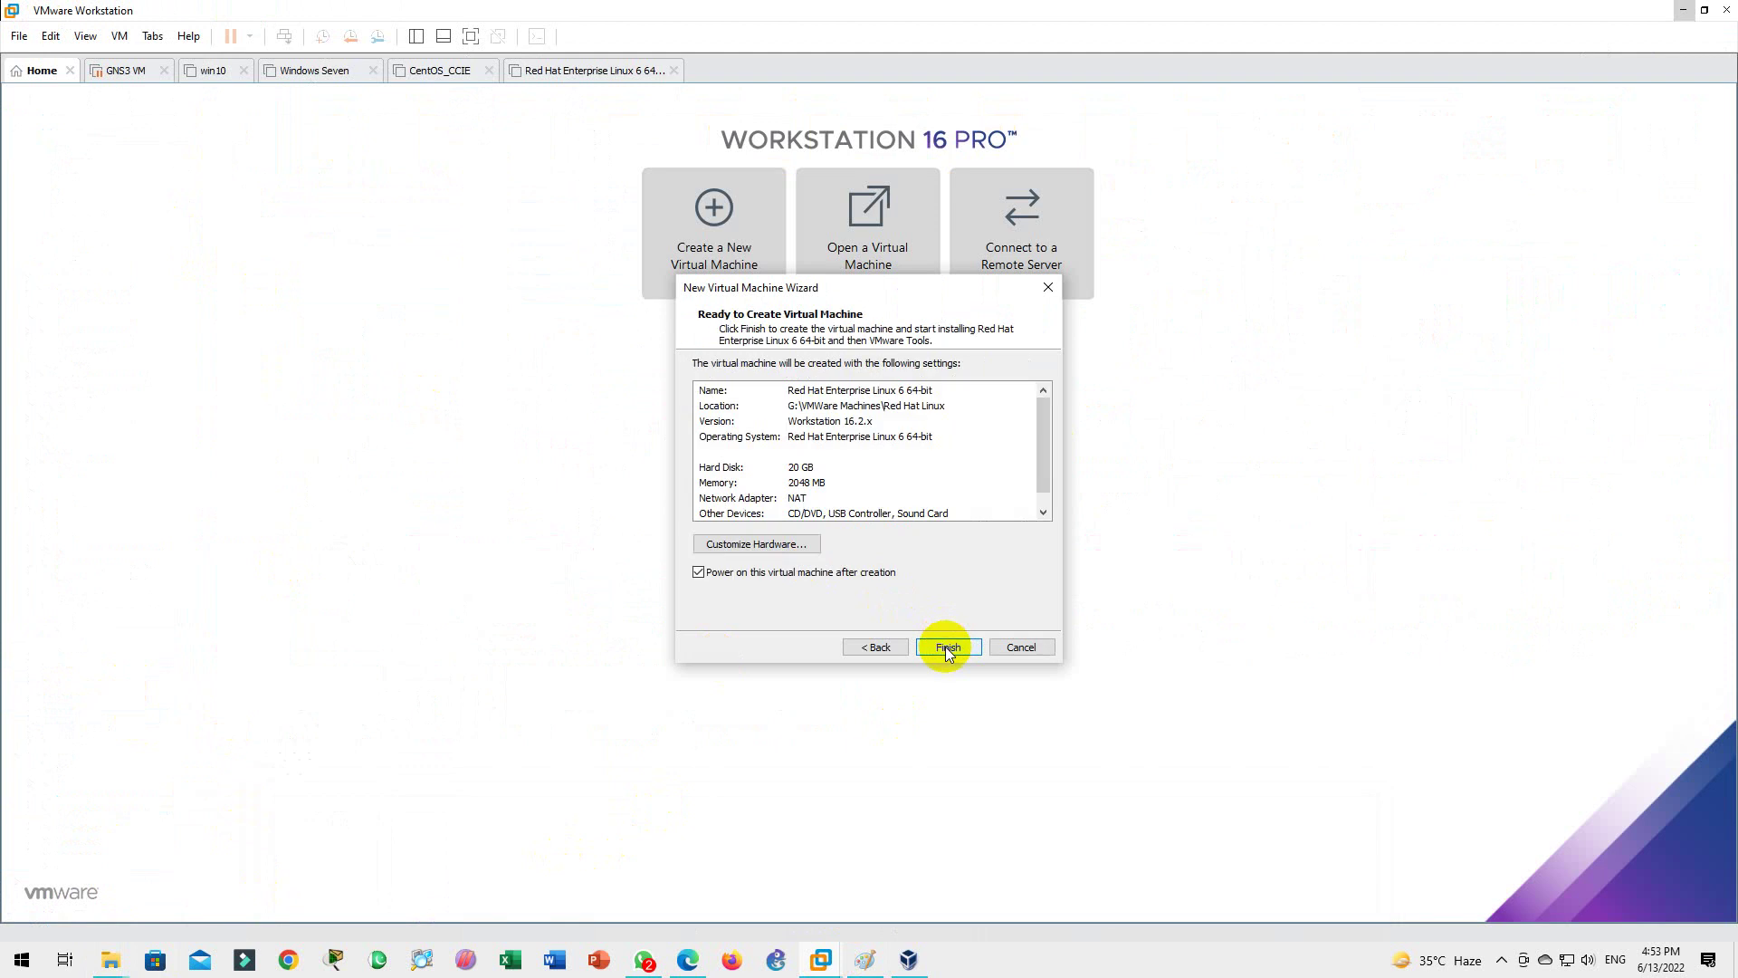
{"action": "left_click", "coordinate": [948, 647]}
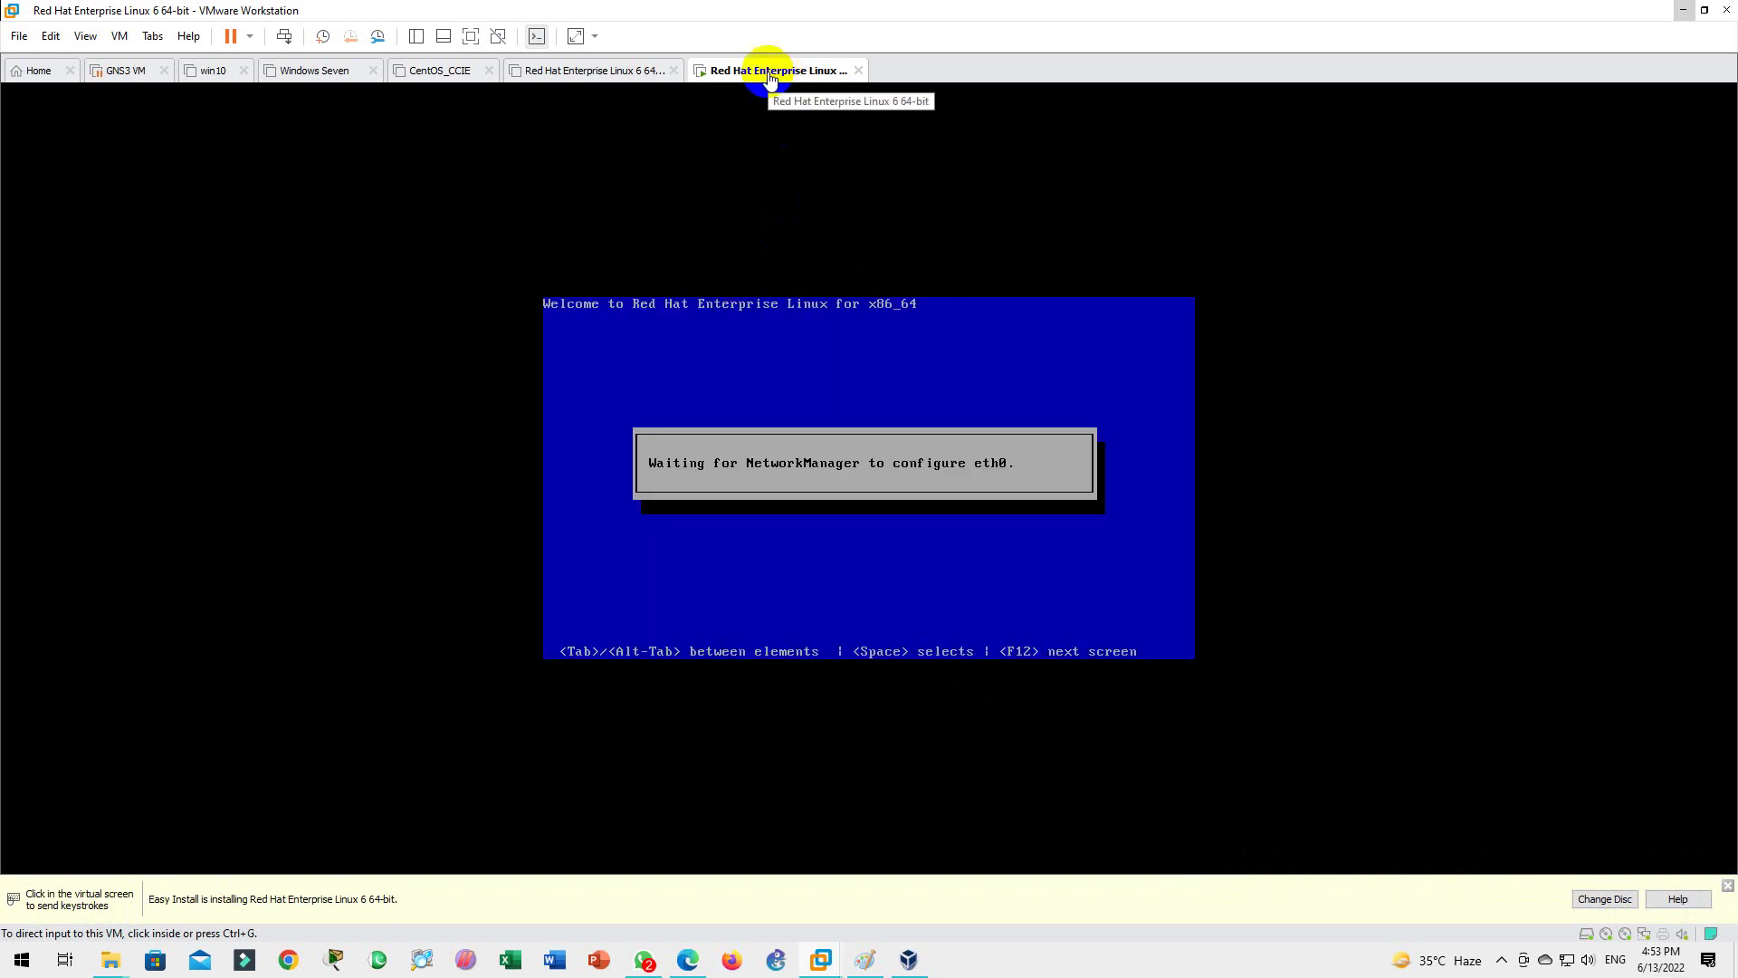
Step: Shut down the RHEL 6 guest with Power > Shut Down Guest from the VM tab and confirm
{"action": "right_click", "coordinate": [770, 79]}
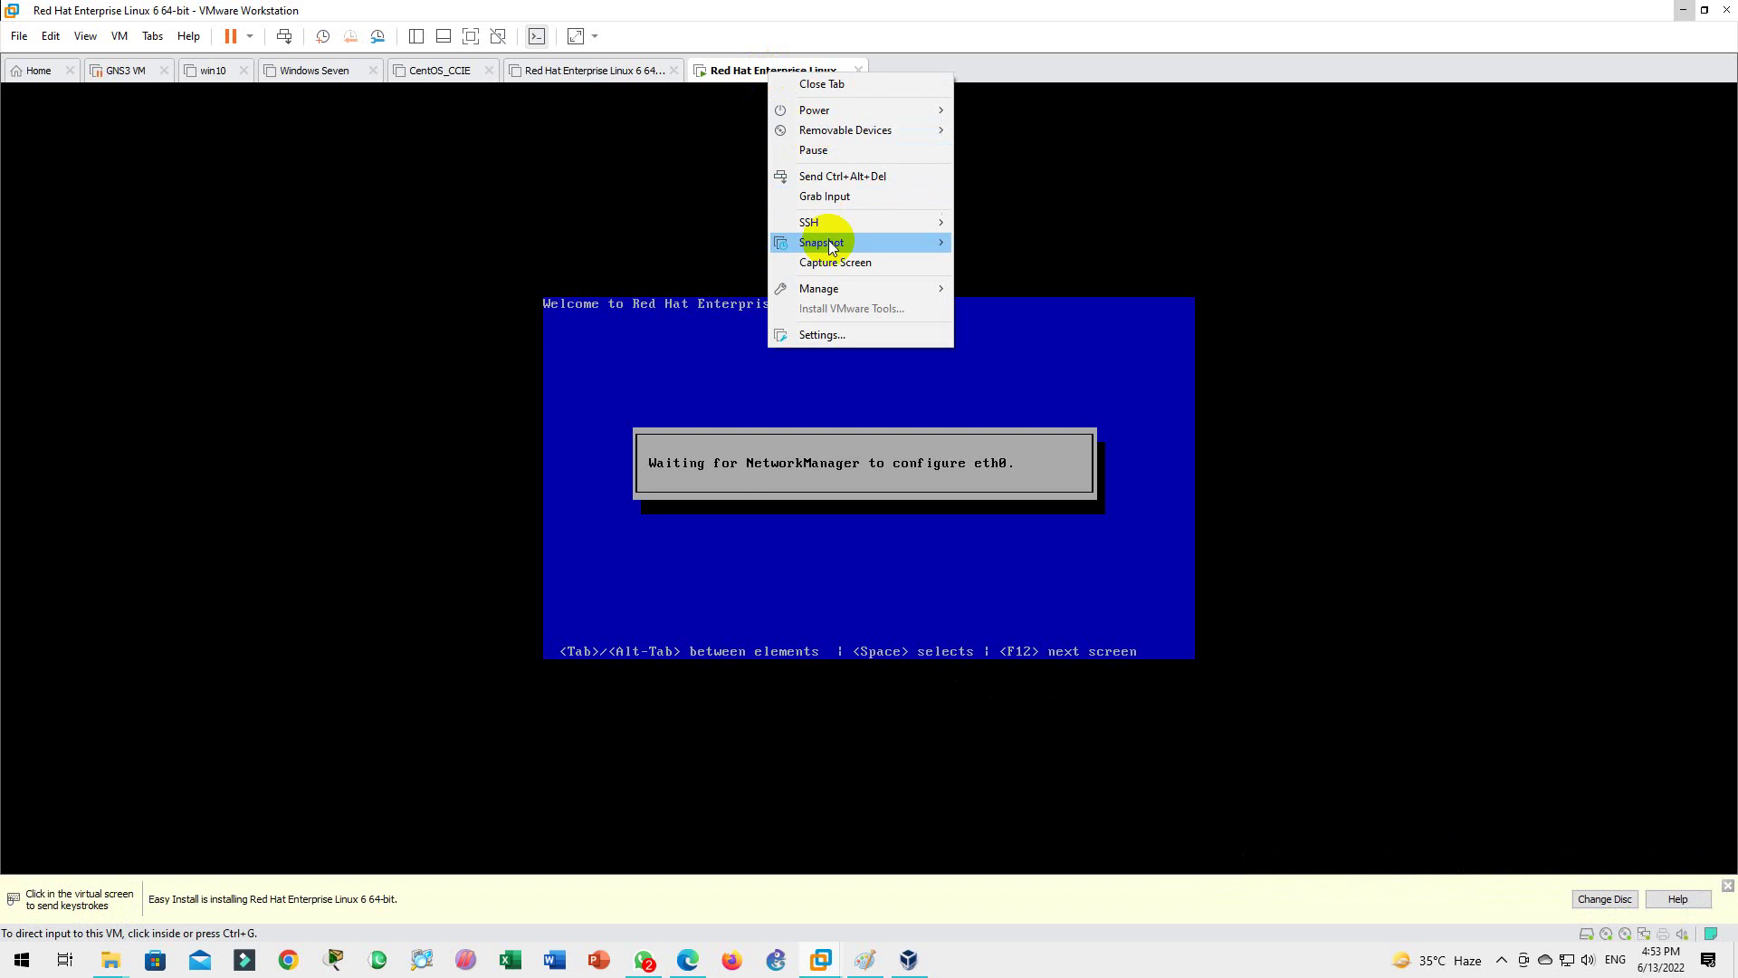
{"action": "mouse_move", "coordinate": [833, 112]}
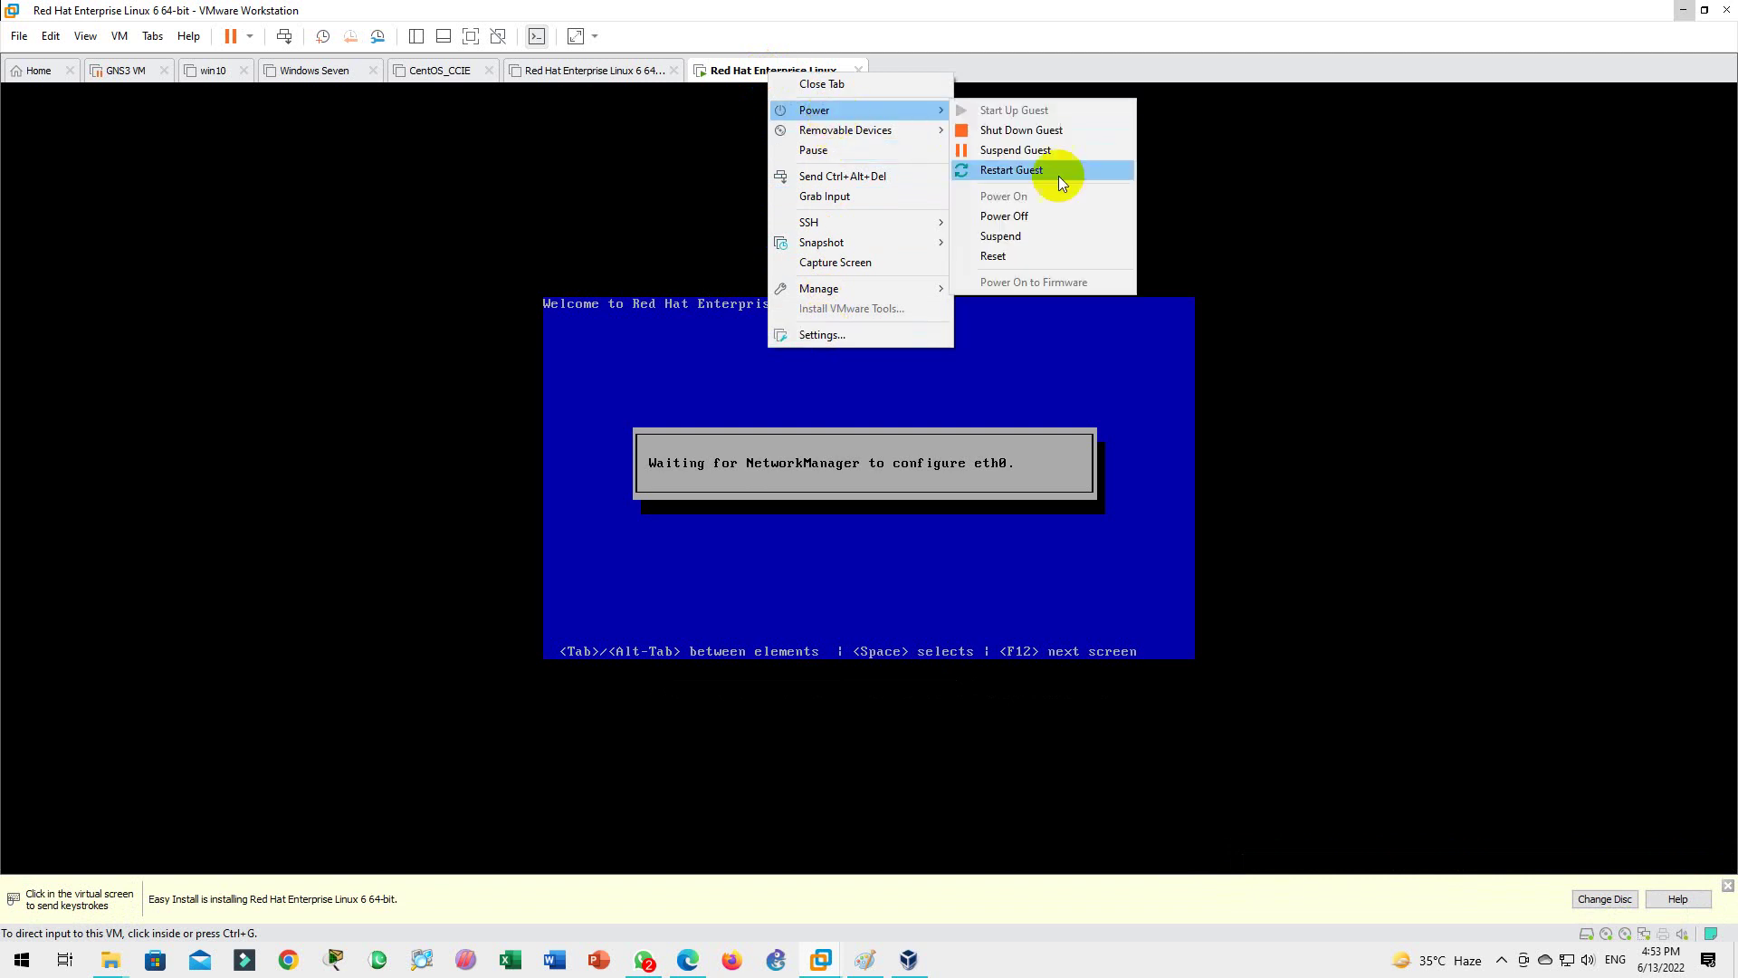
{"action": "left_click", "coordinate": [1016, 132]}
{"action": "left_click", "coordinate": [892, 515]}
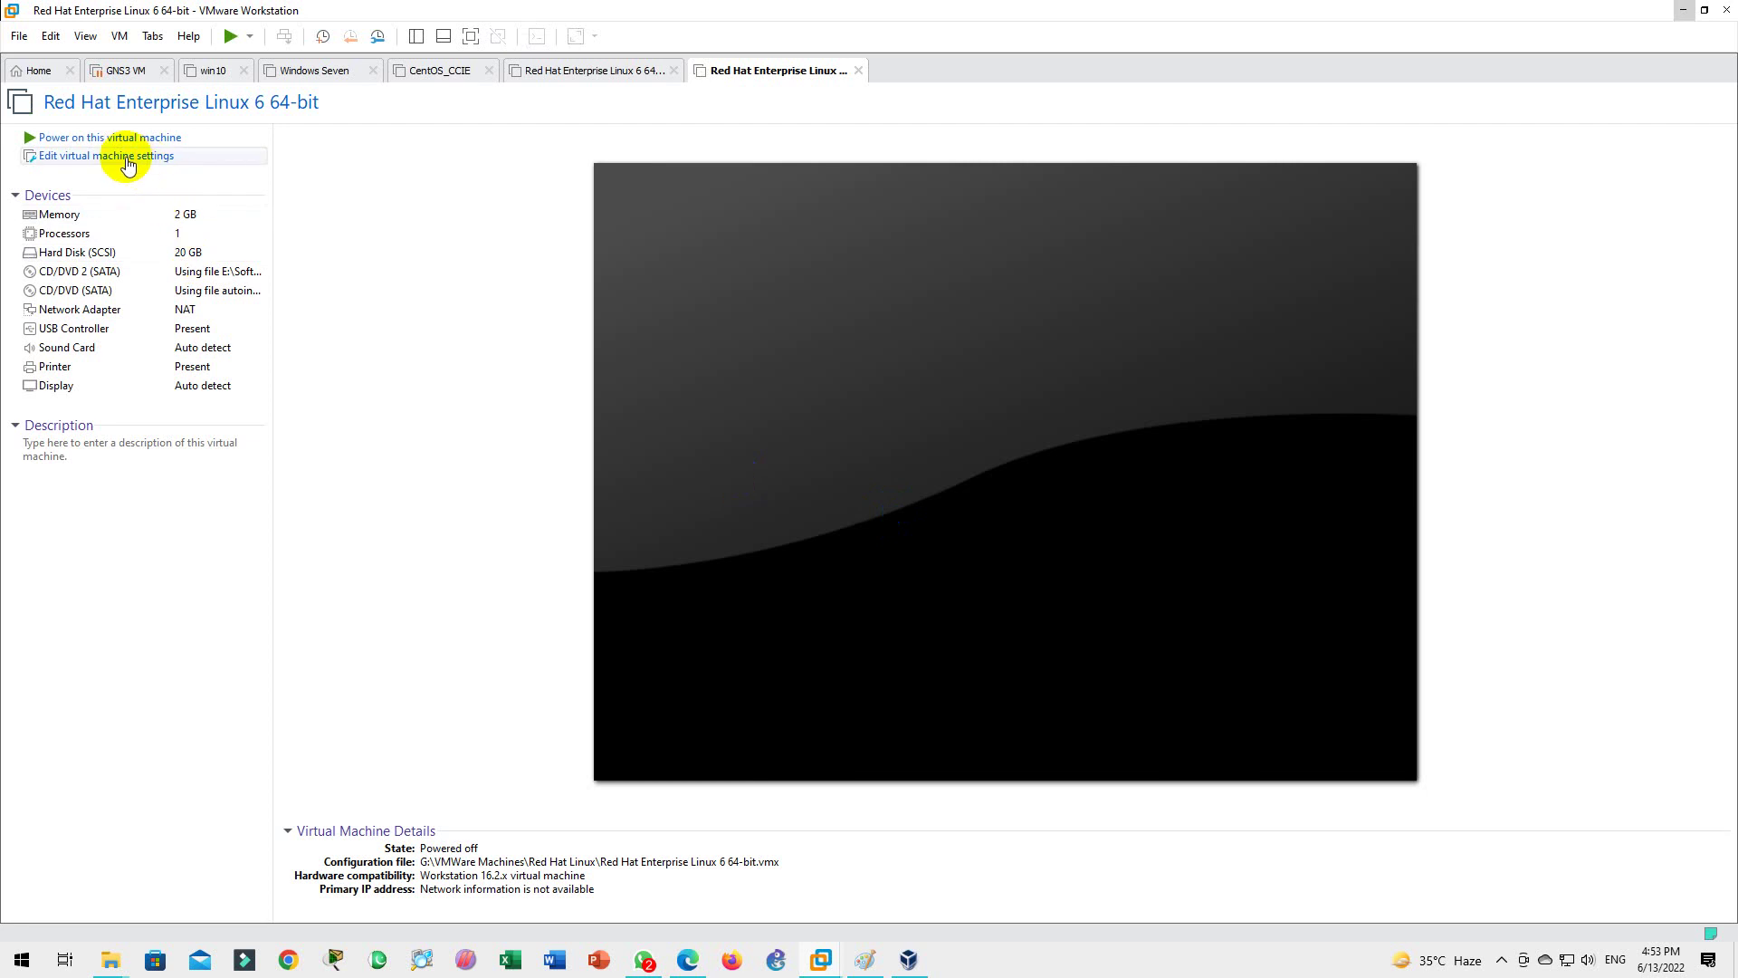
Step: In the VM's settings, raise memory from 2048 MB to 8192 MB and set 4 processors
{"action": "left_click", "coordinate": [127, 161]}
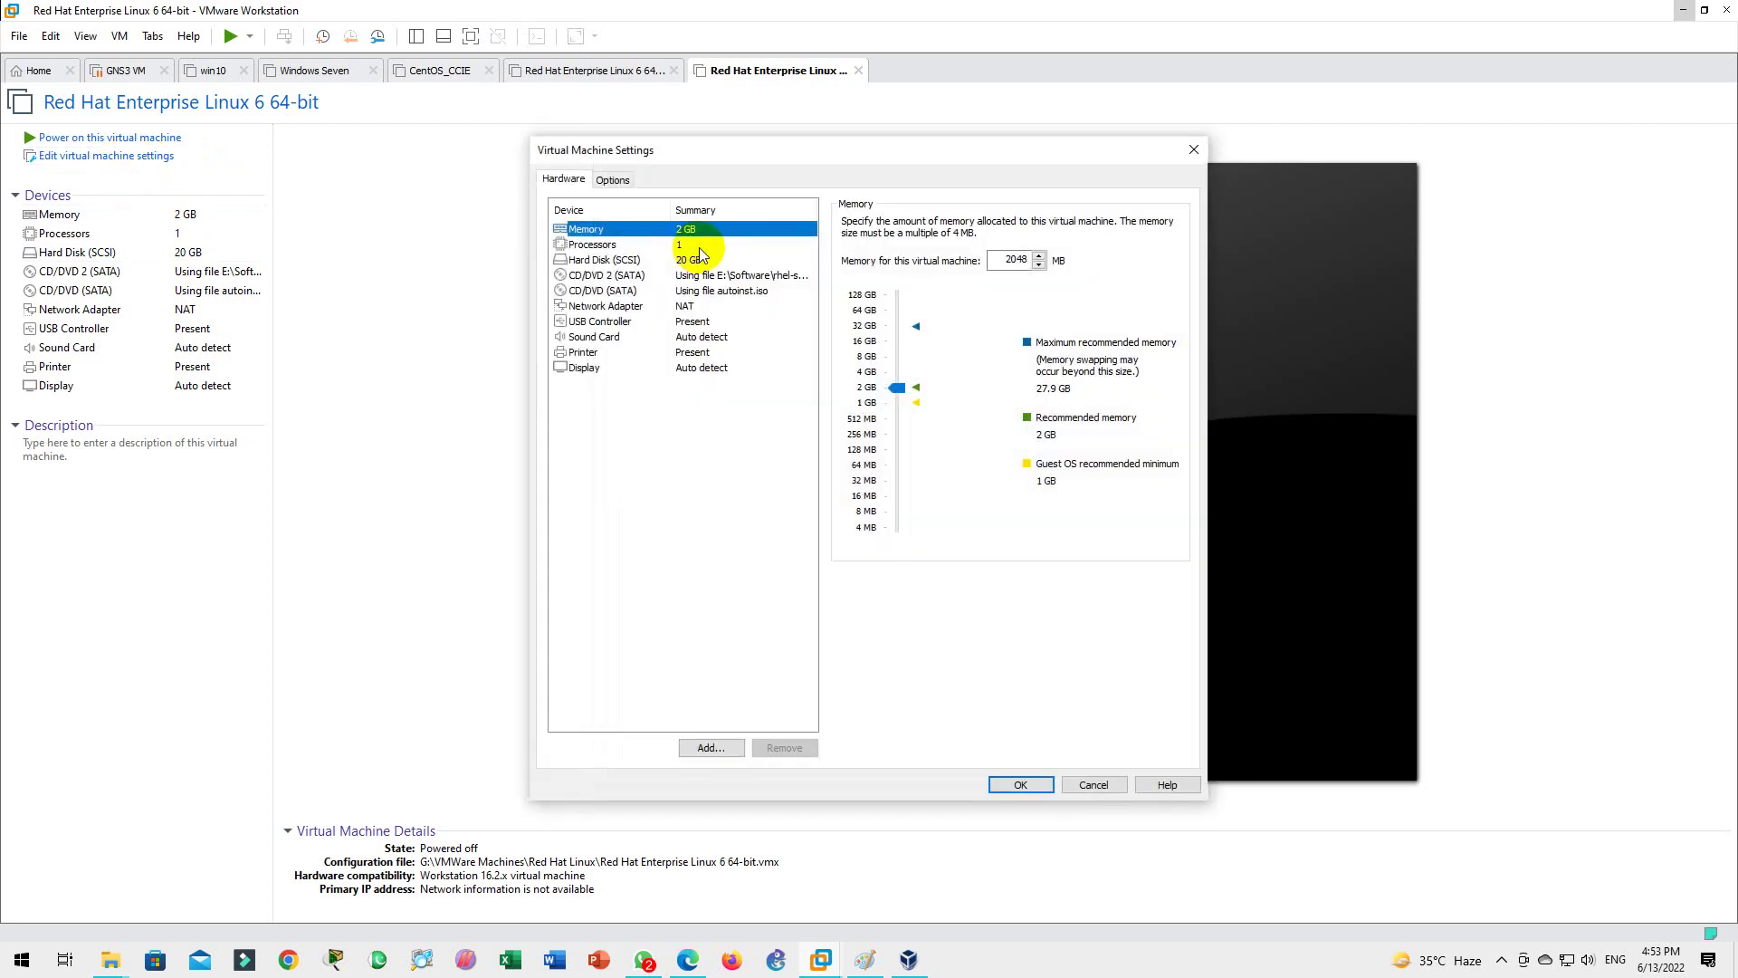
{"action": "double_click", "coordinate": [1015, 259]}
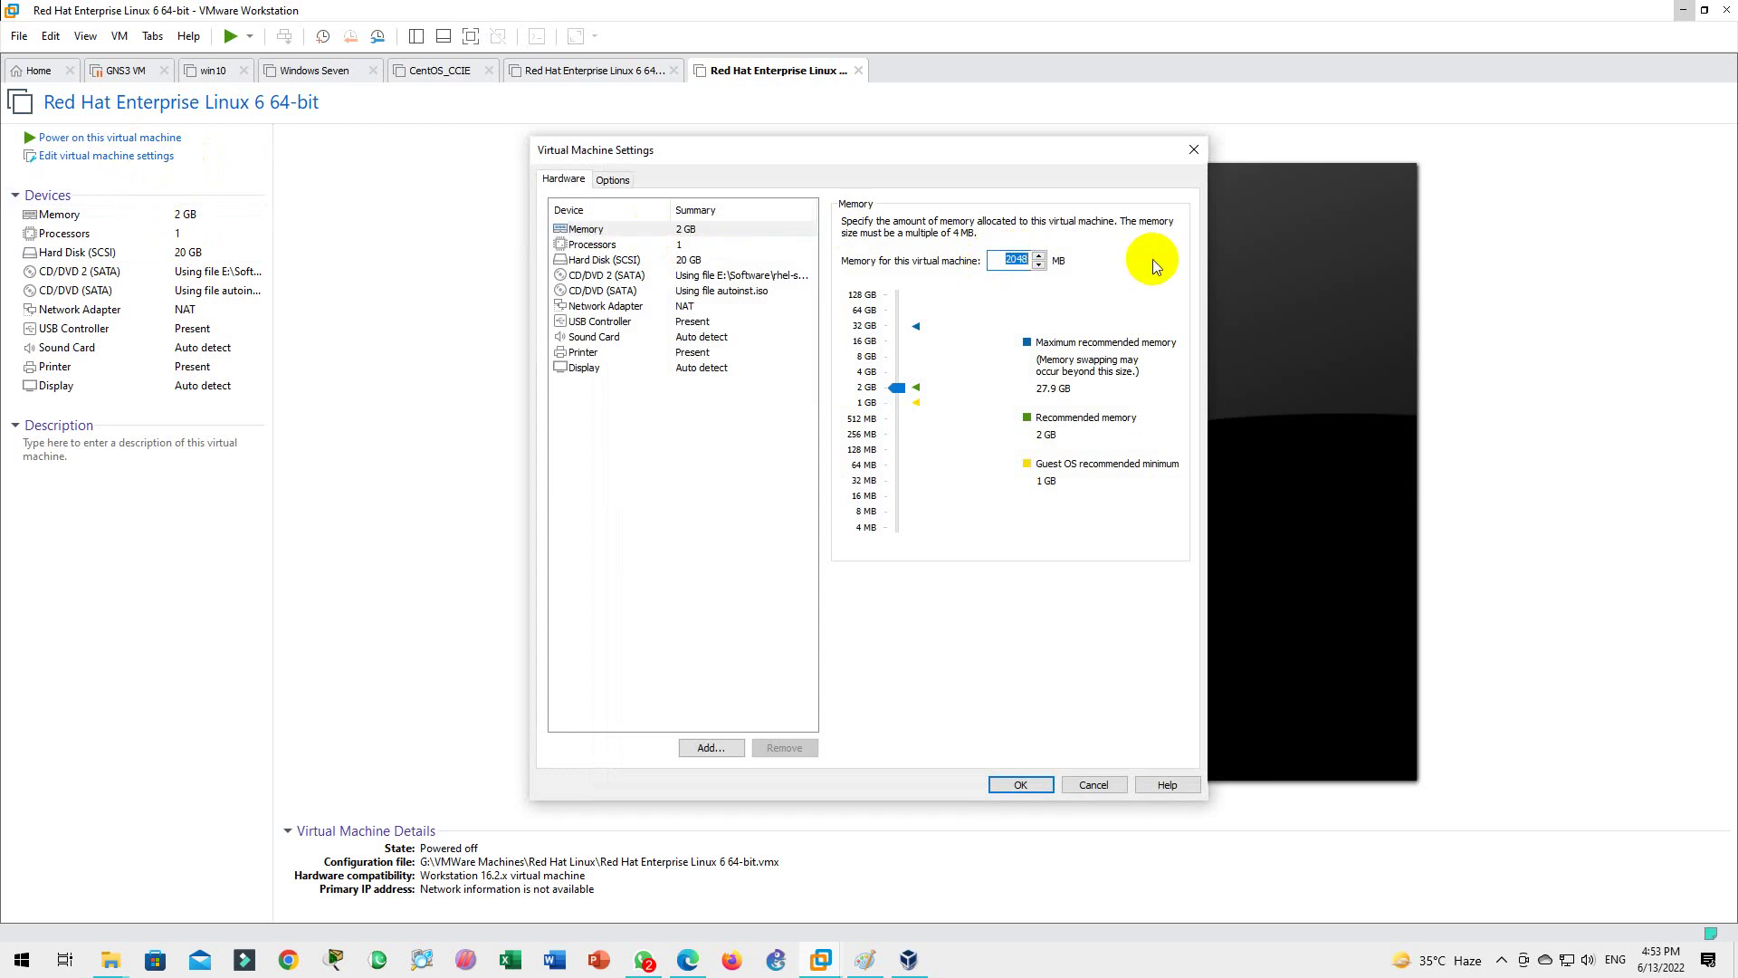
{"action": "type", "text": "8192"}
{"action": "left_click", "coordinate": [658, 244]}
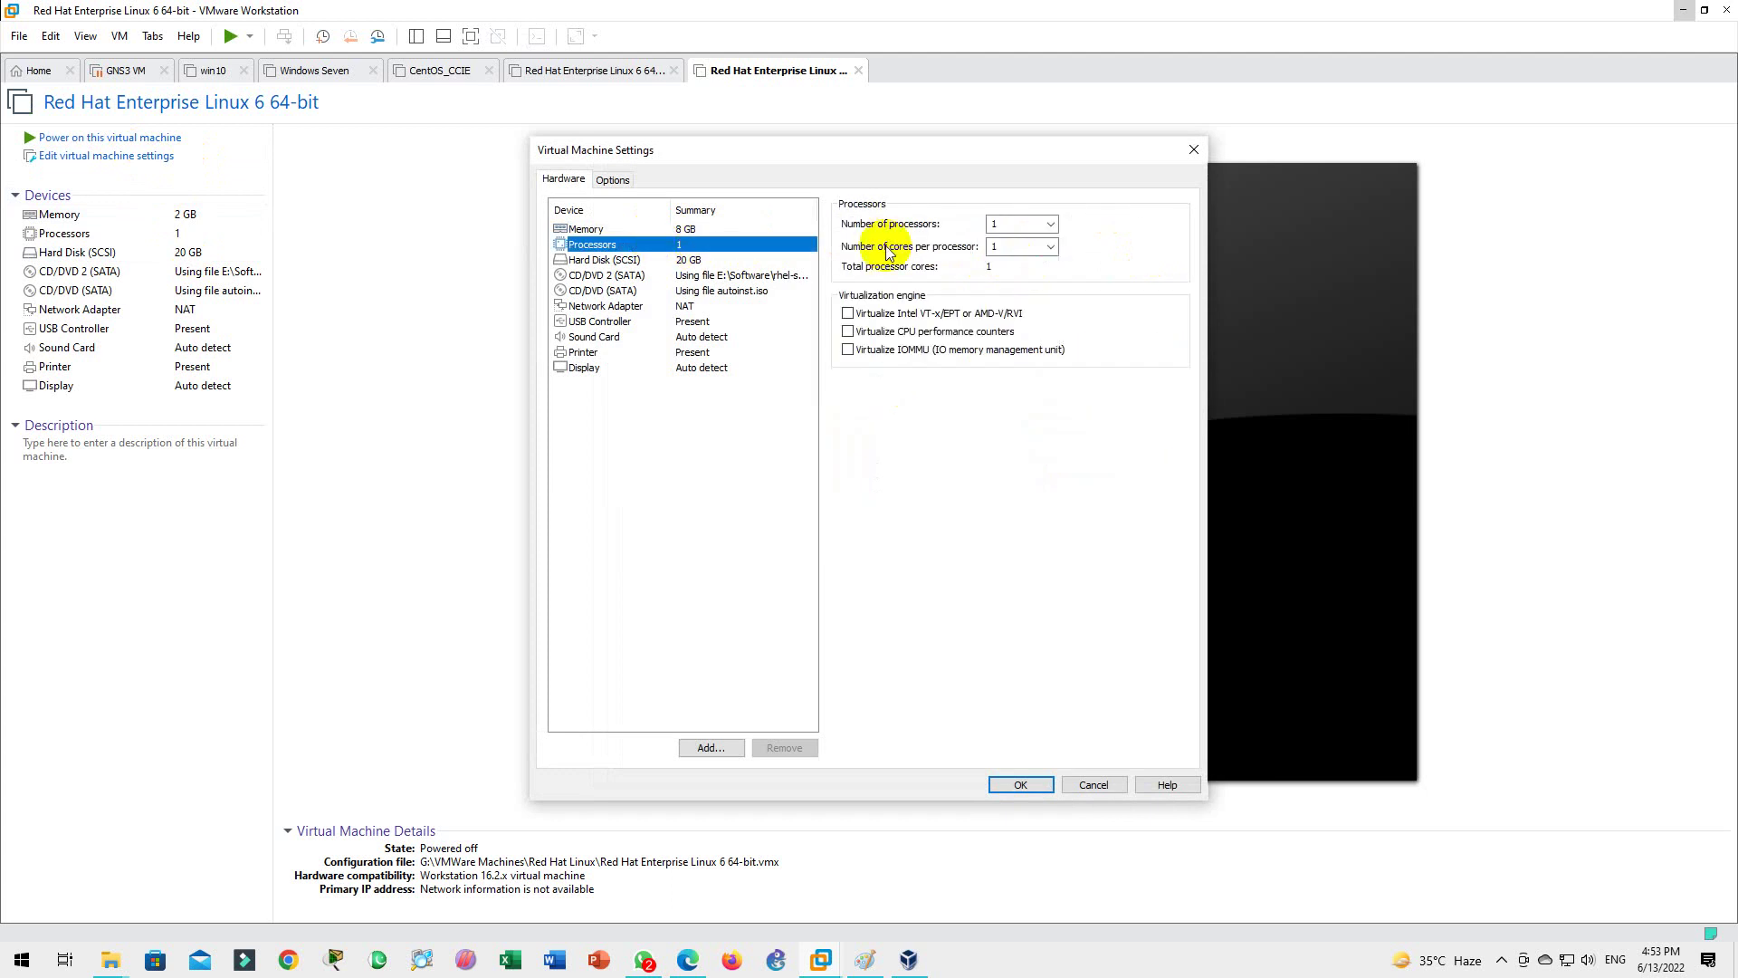
{"action": "left_click", "coordinate": [1050, 225]}
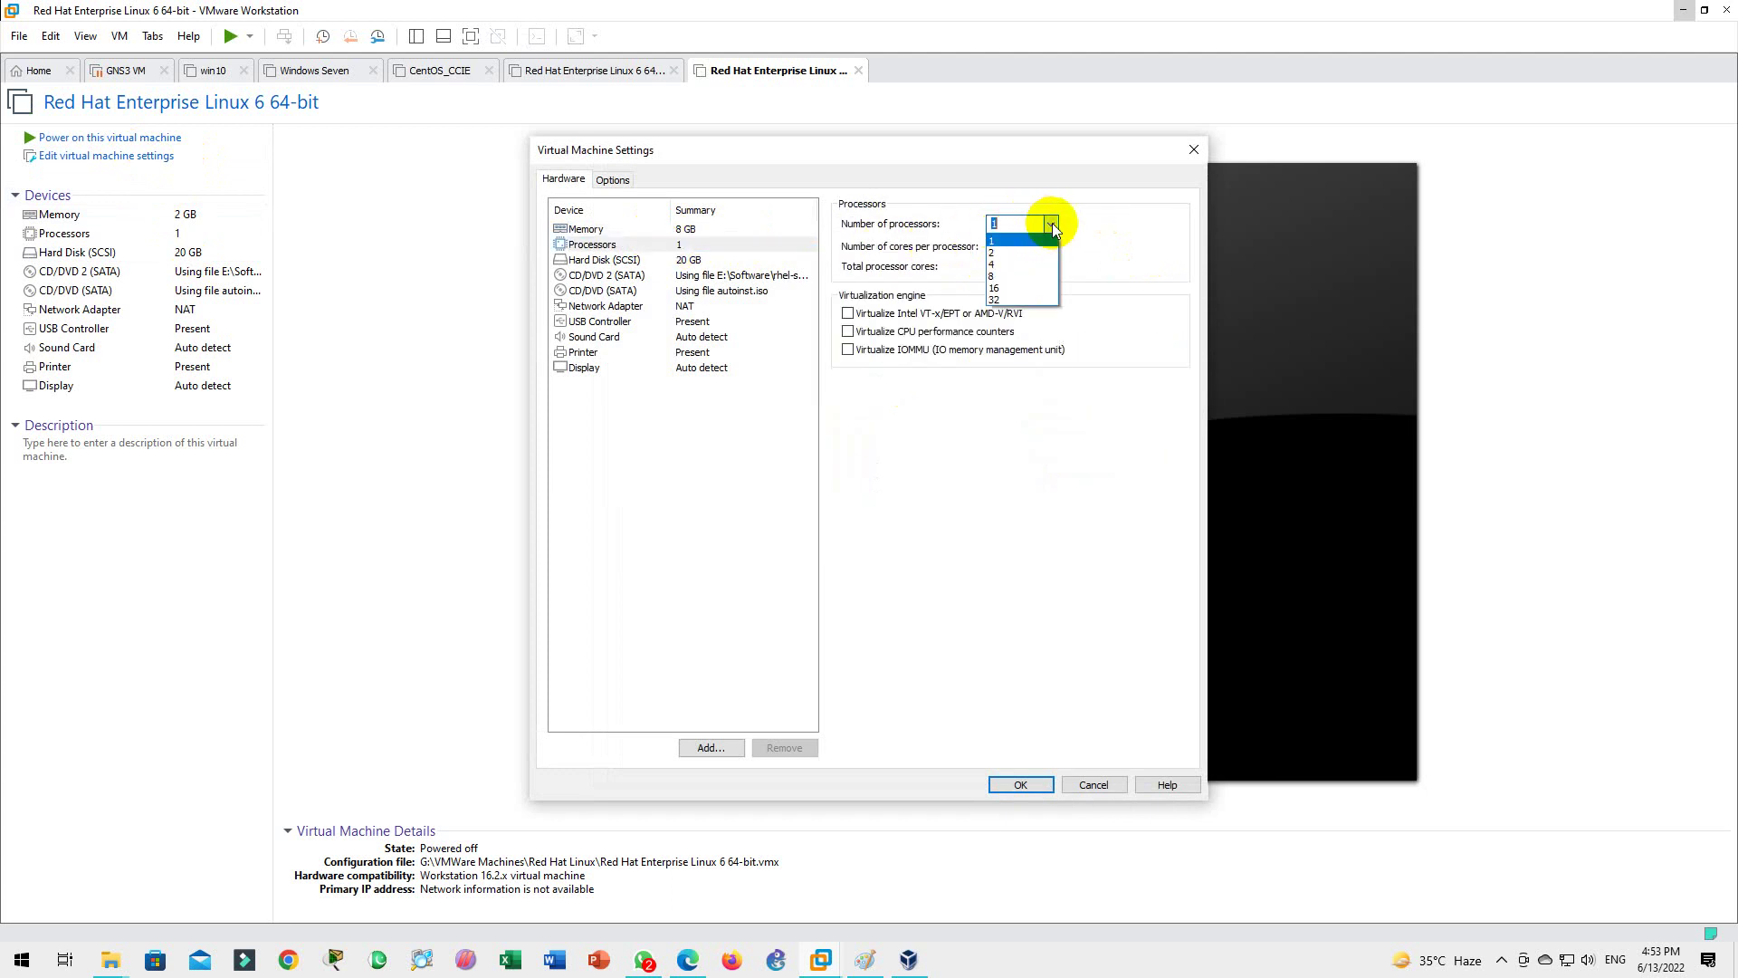
{"action": "left_click", "coordinate": [1001, 263]}
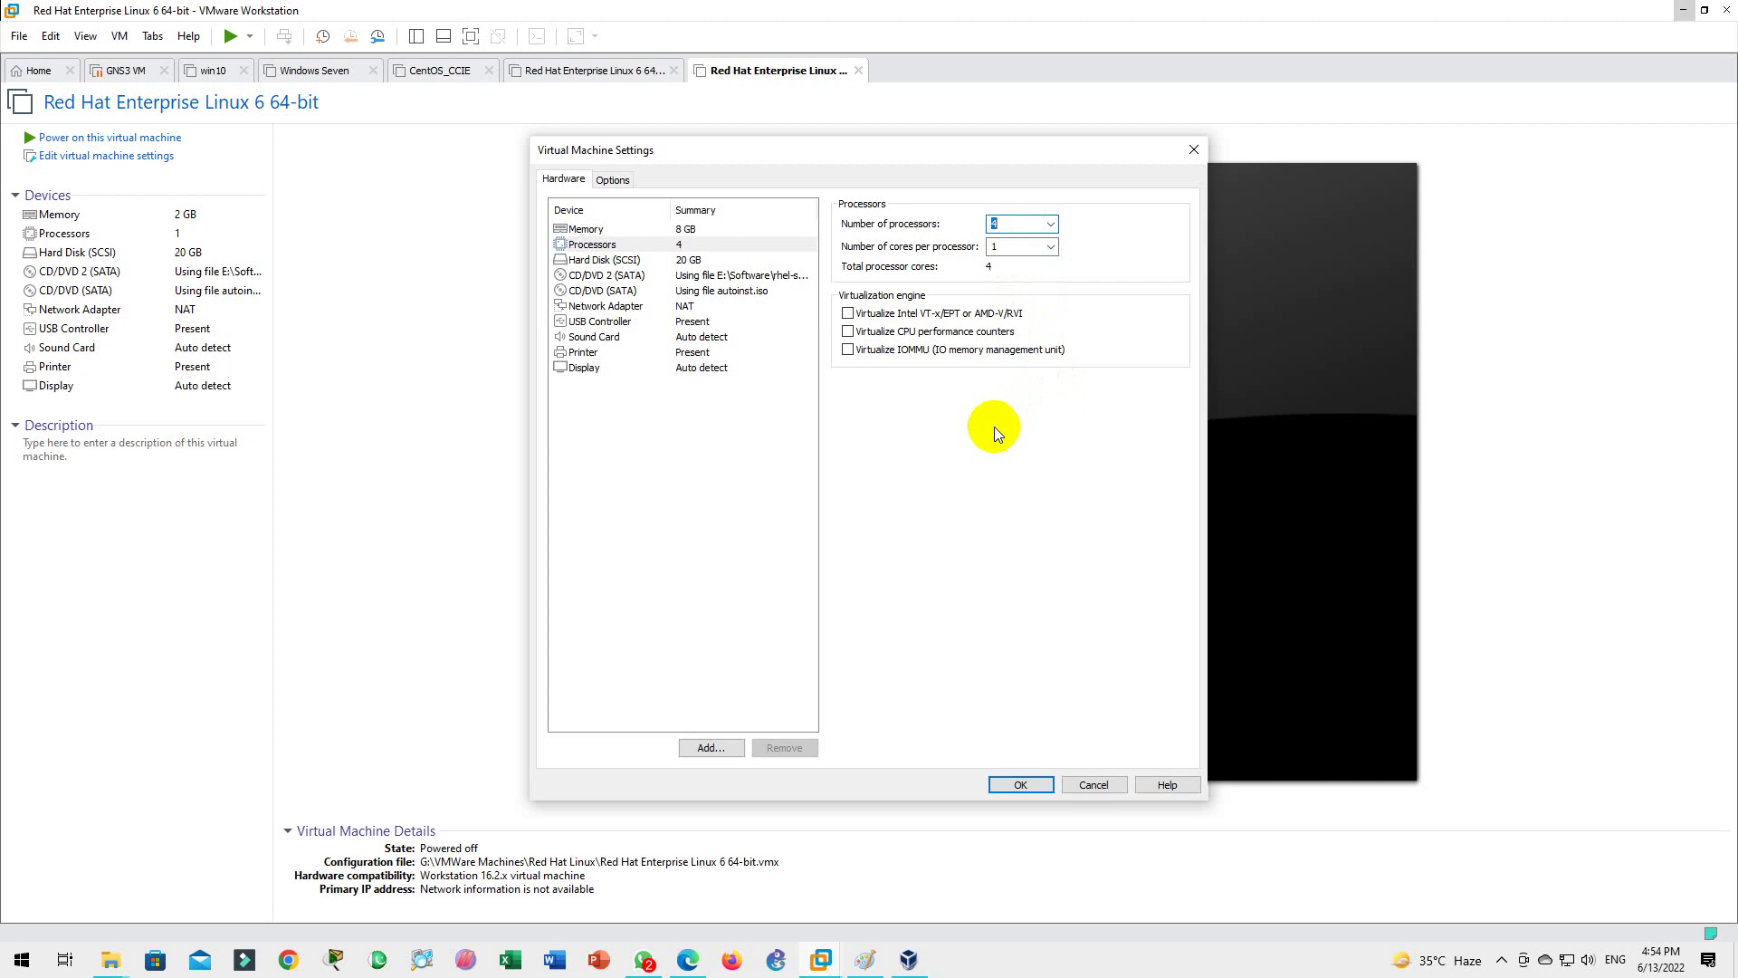
Step: Select the CD/DVD (SATA) drive to review its ISO image settings
{"action": "left_click", "coordinate": [648, 260]}
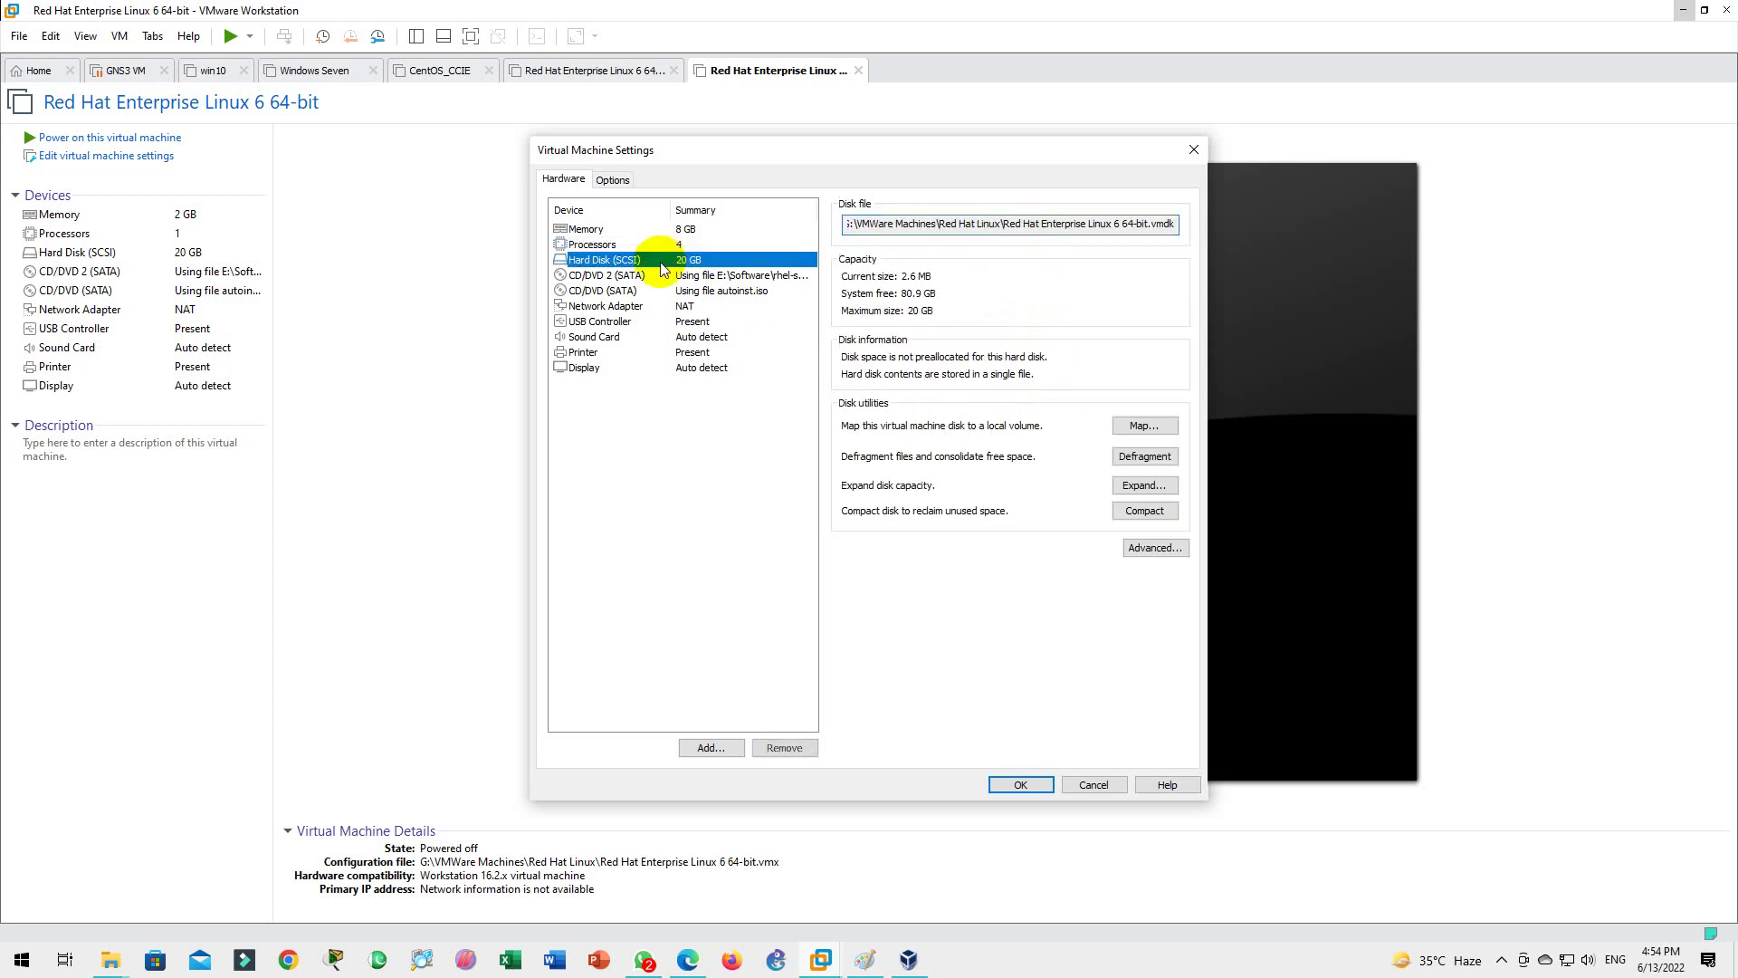
{"action": "left_click", "coordinate": [652, 276]}
{"action": "left_click", "coordinate": [651, 291]}
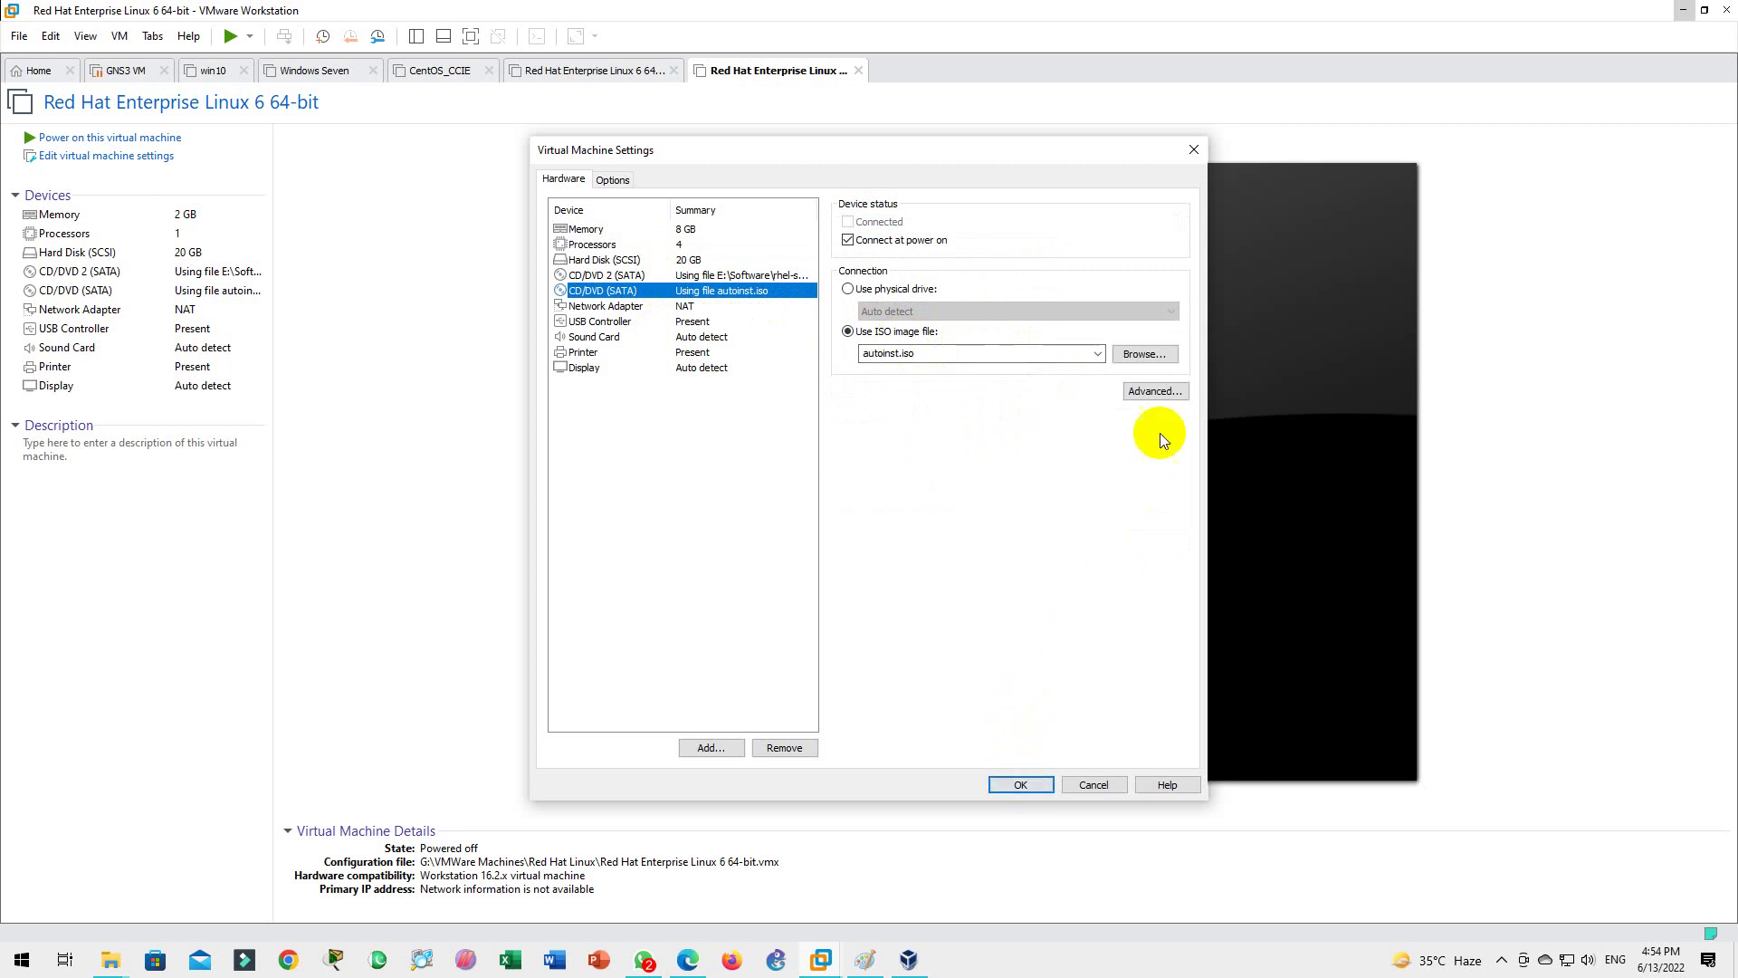
Step: Attach rhel-server-6.0-x86_64-dvd.iso from E:\Software to the CD/DVD (SATA) drive and apply the settings
{"action": "left_click", "coordinate": [1146, 356]}
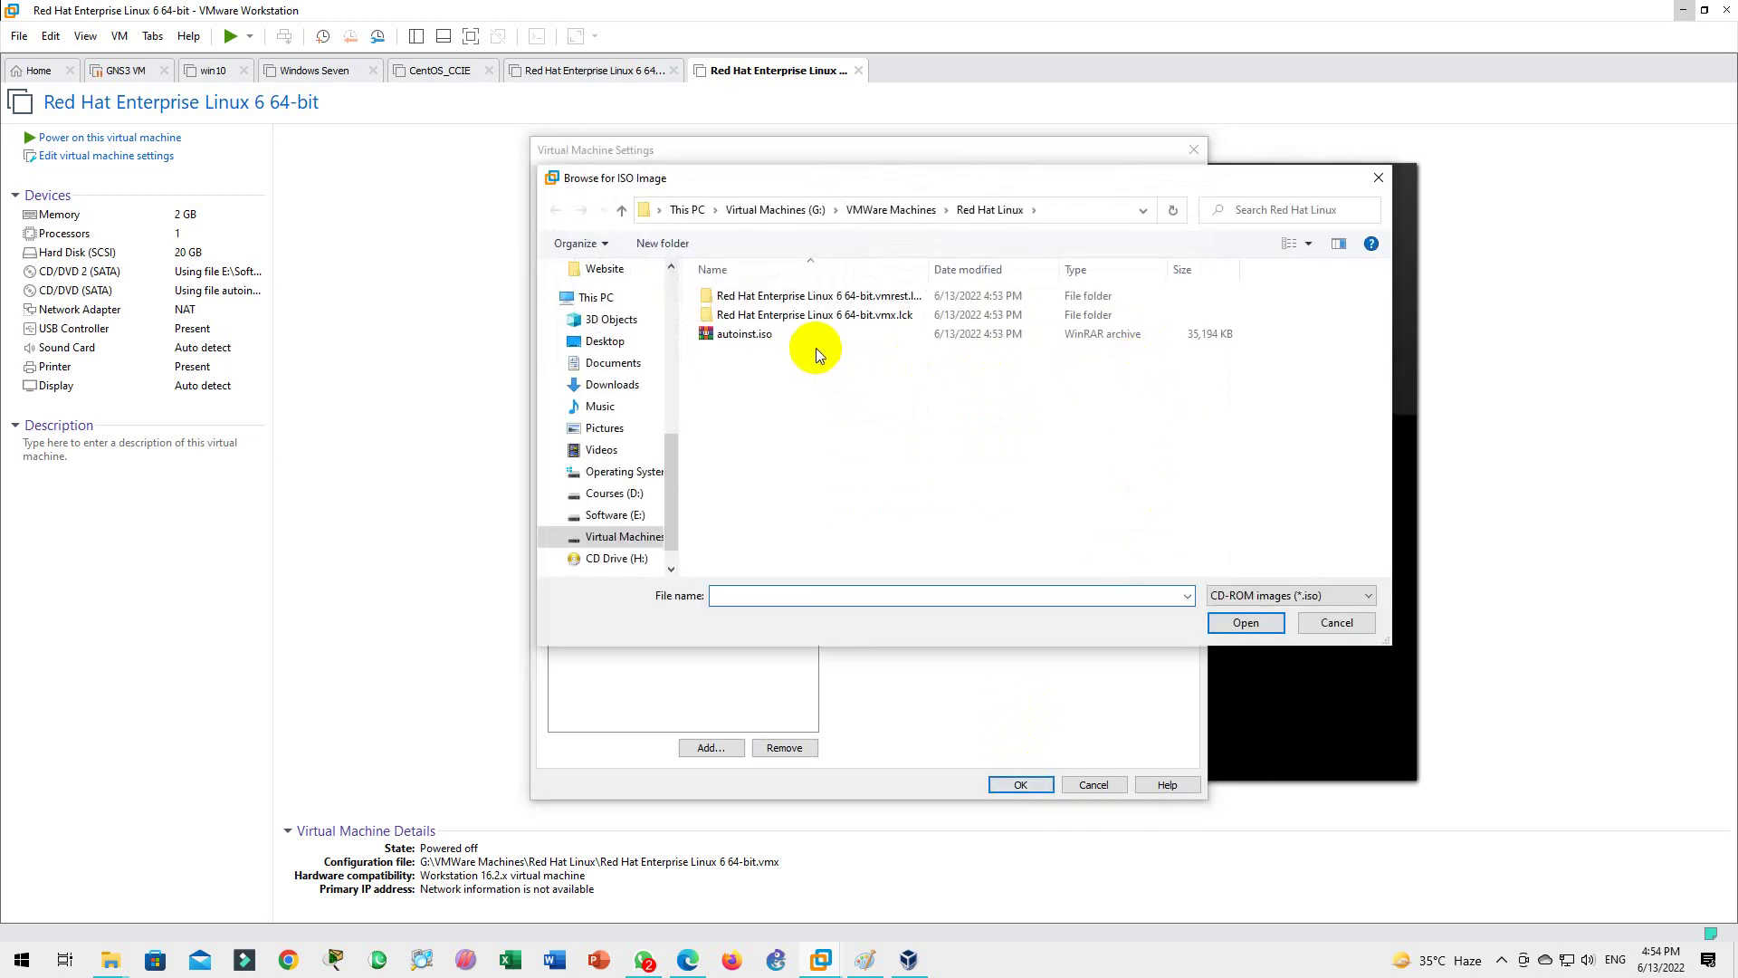
{"action": "left_click", "coordinate": [1334, 622]}
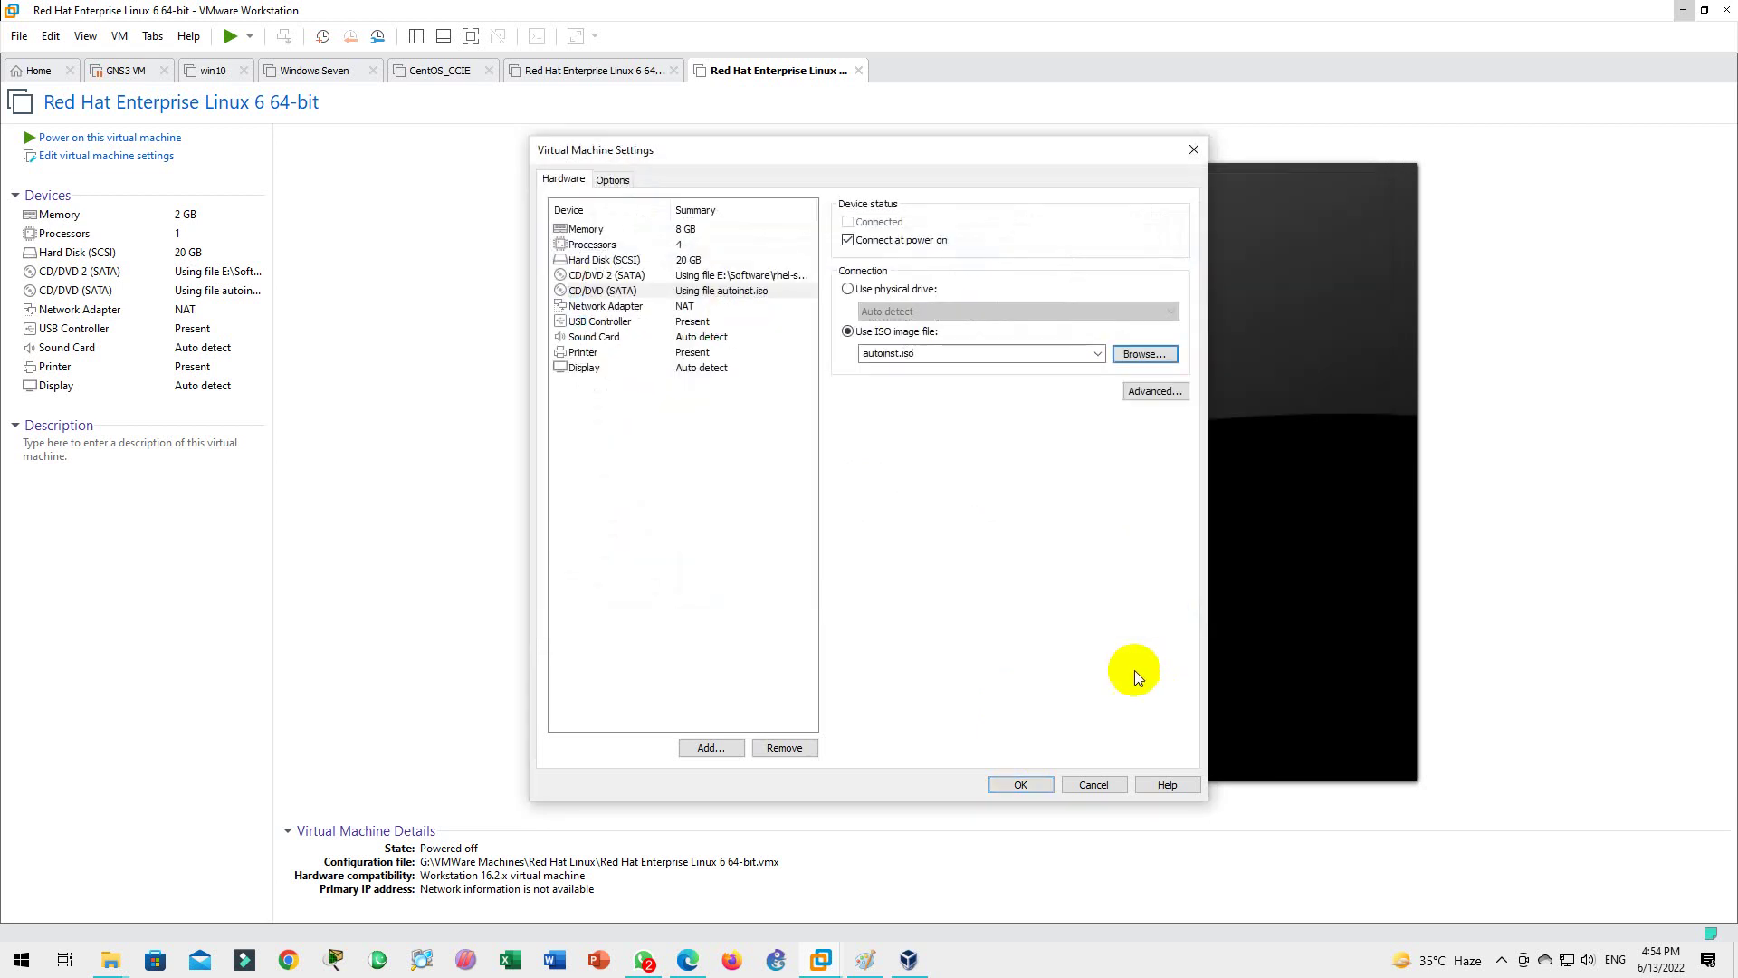
{"action": "left_click", "coordinate": [685, 295]}
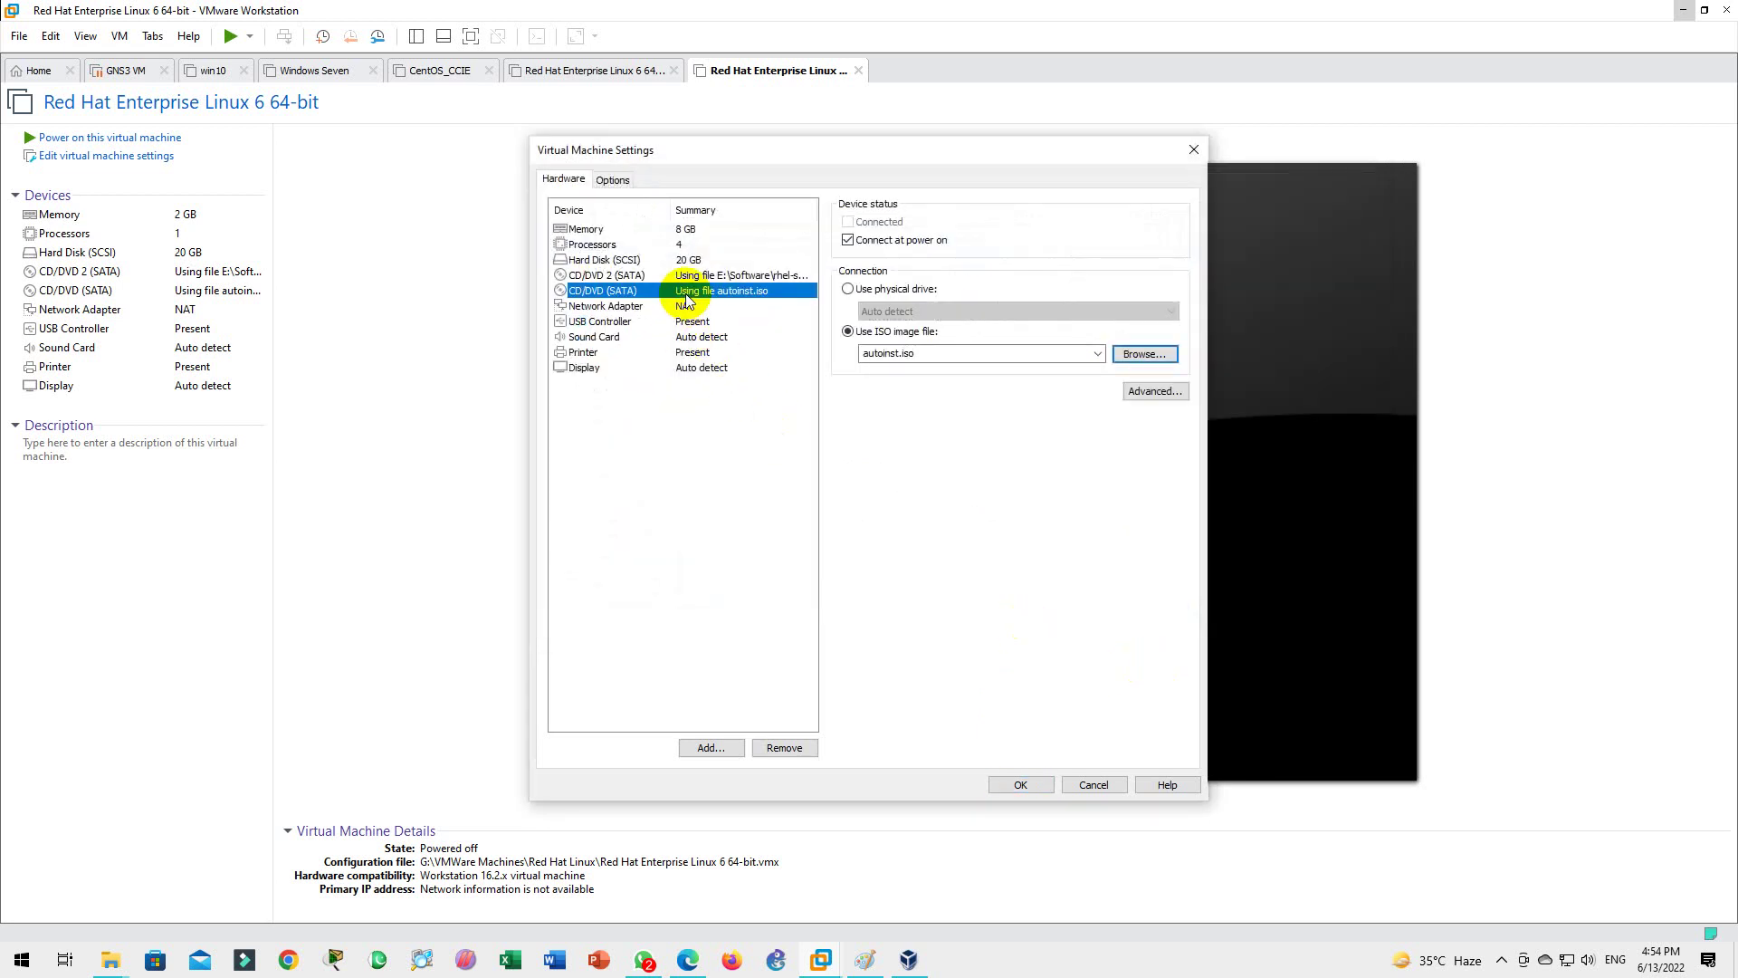
{"action": "left_click", "coordinate": [1133, 351]}
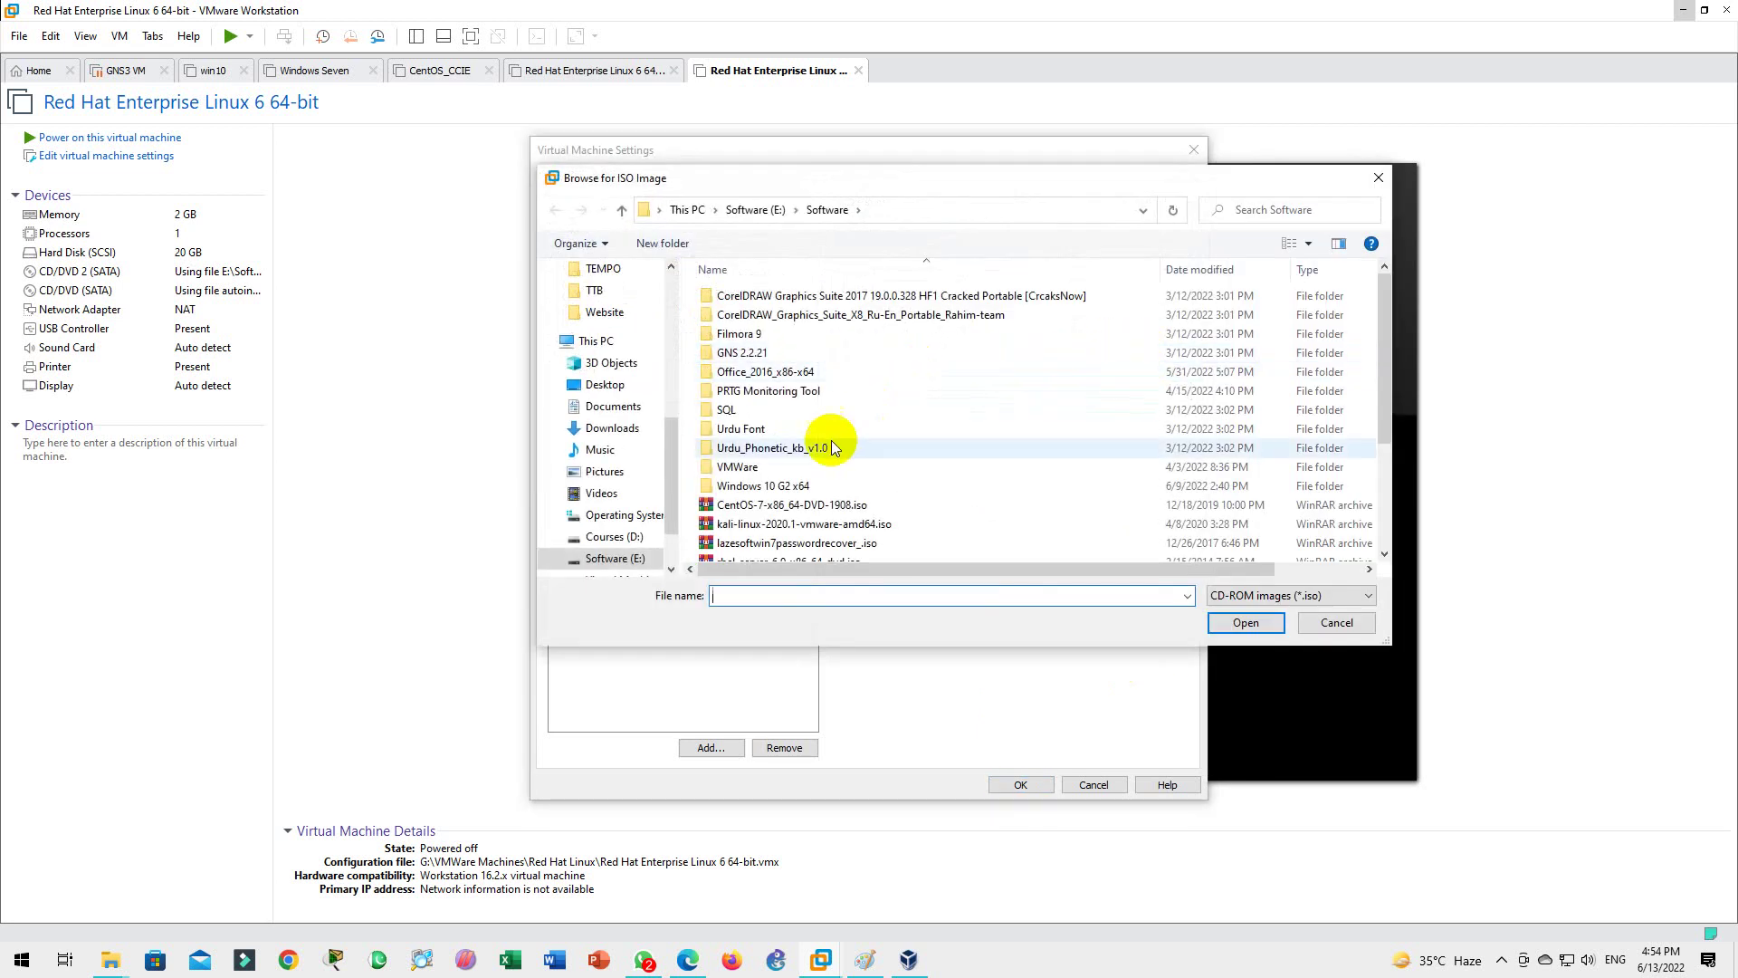
{"action": "left_click", "coordinate": [724, 505]}
{"action": "scroll", "coordinate": [725, 493], "scroll_direction": "down", "scroll_amount": 3}
{"action": "left_click", "coordinate": [778, 399]}
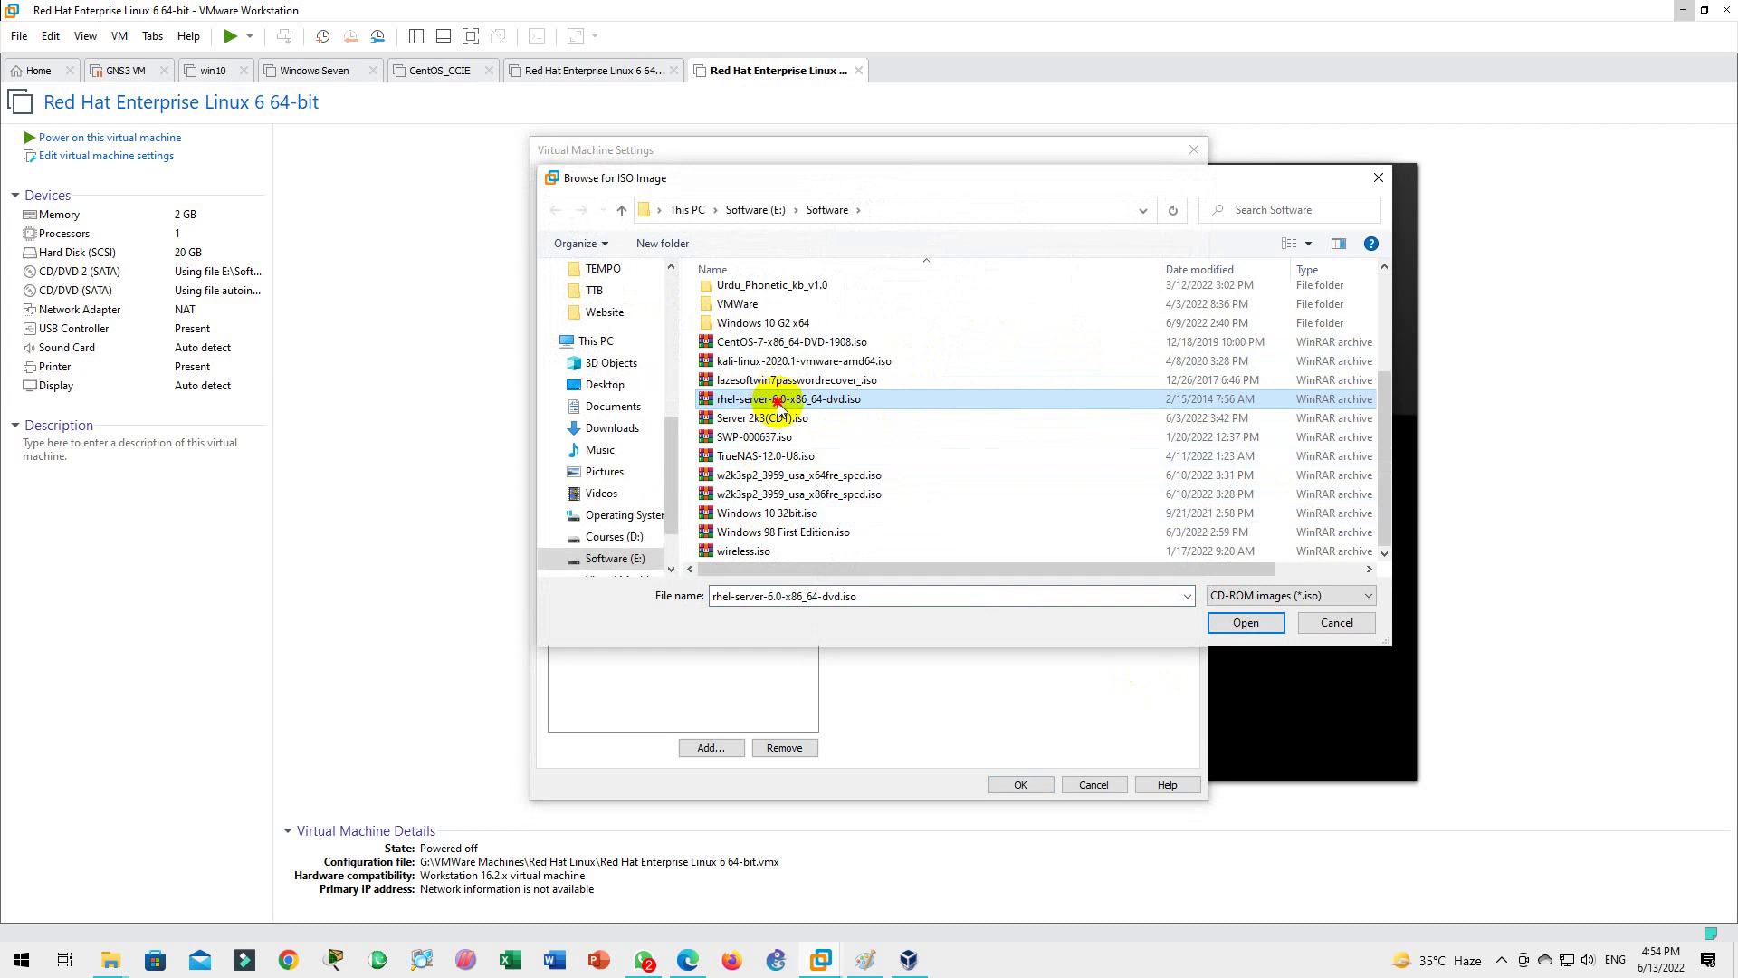
{"action": "double_click", "coordinate": [776, 399]}
{"action": "left_click", "coordinate": [1021, 784]}
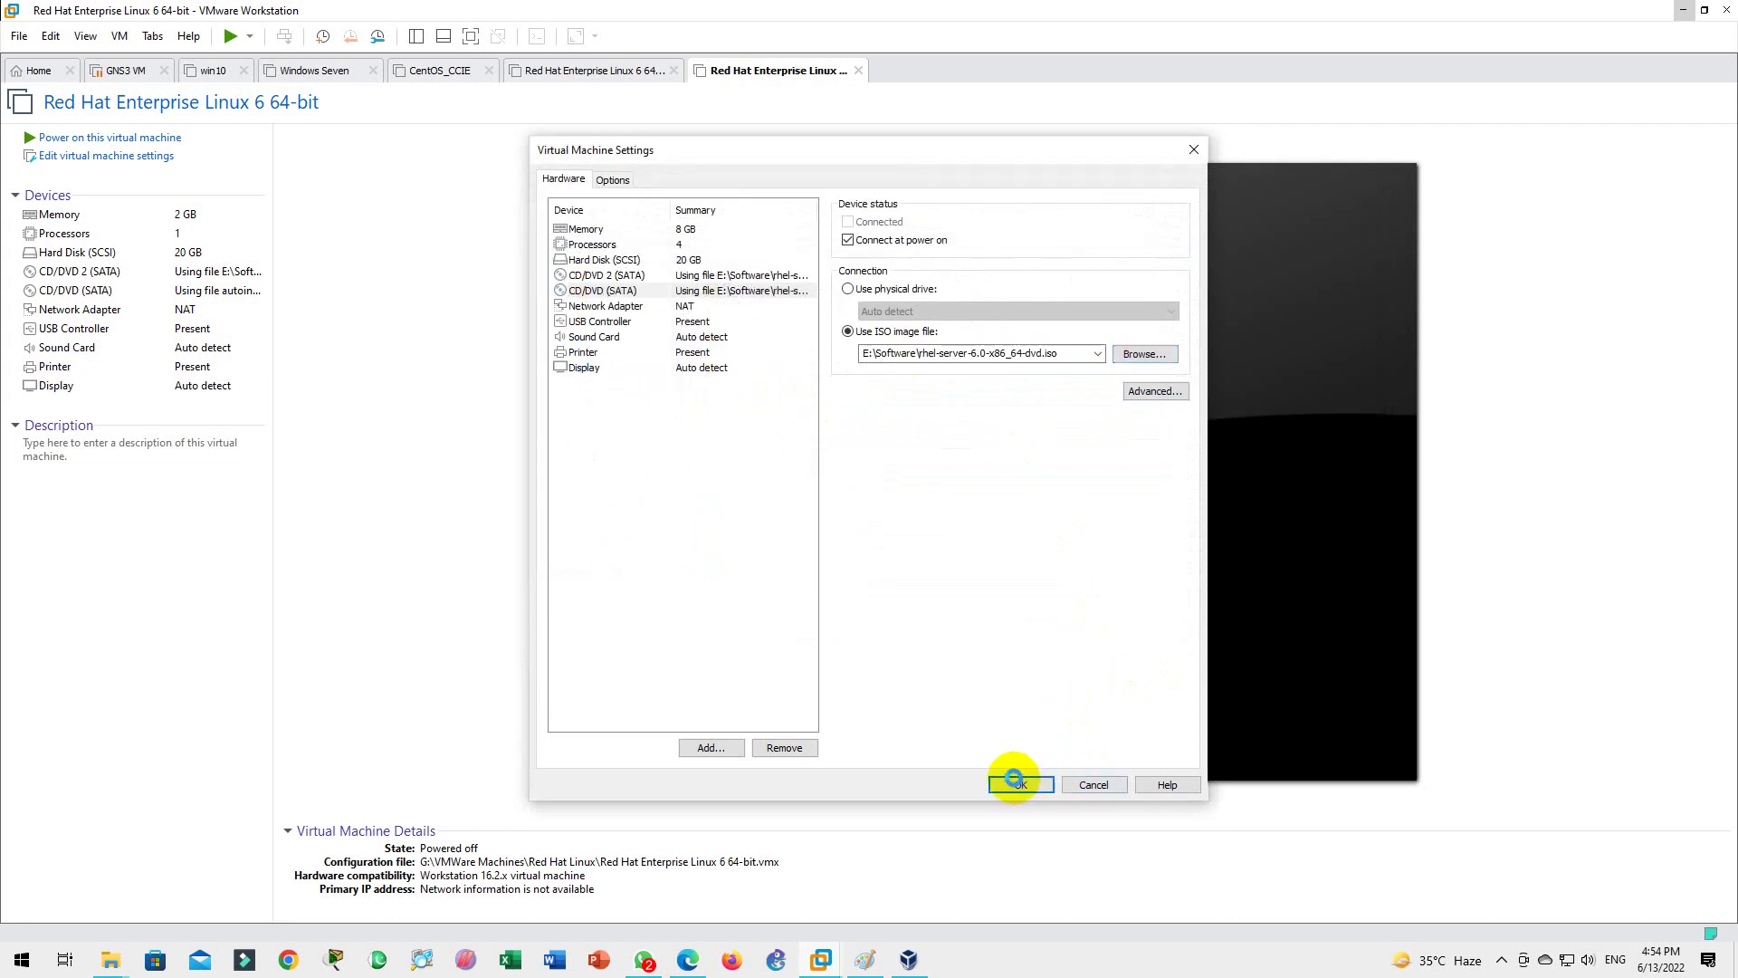
Step: Power on the RHEL 6 VM in full screen and try 'reboot' and 'exit' at the boot: prompt
{"action": "left_click", "coordinate": [143, 140]}
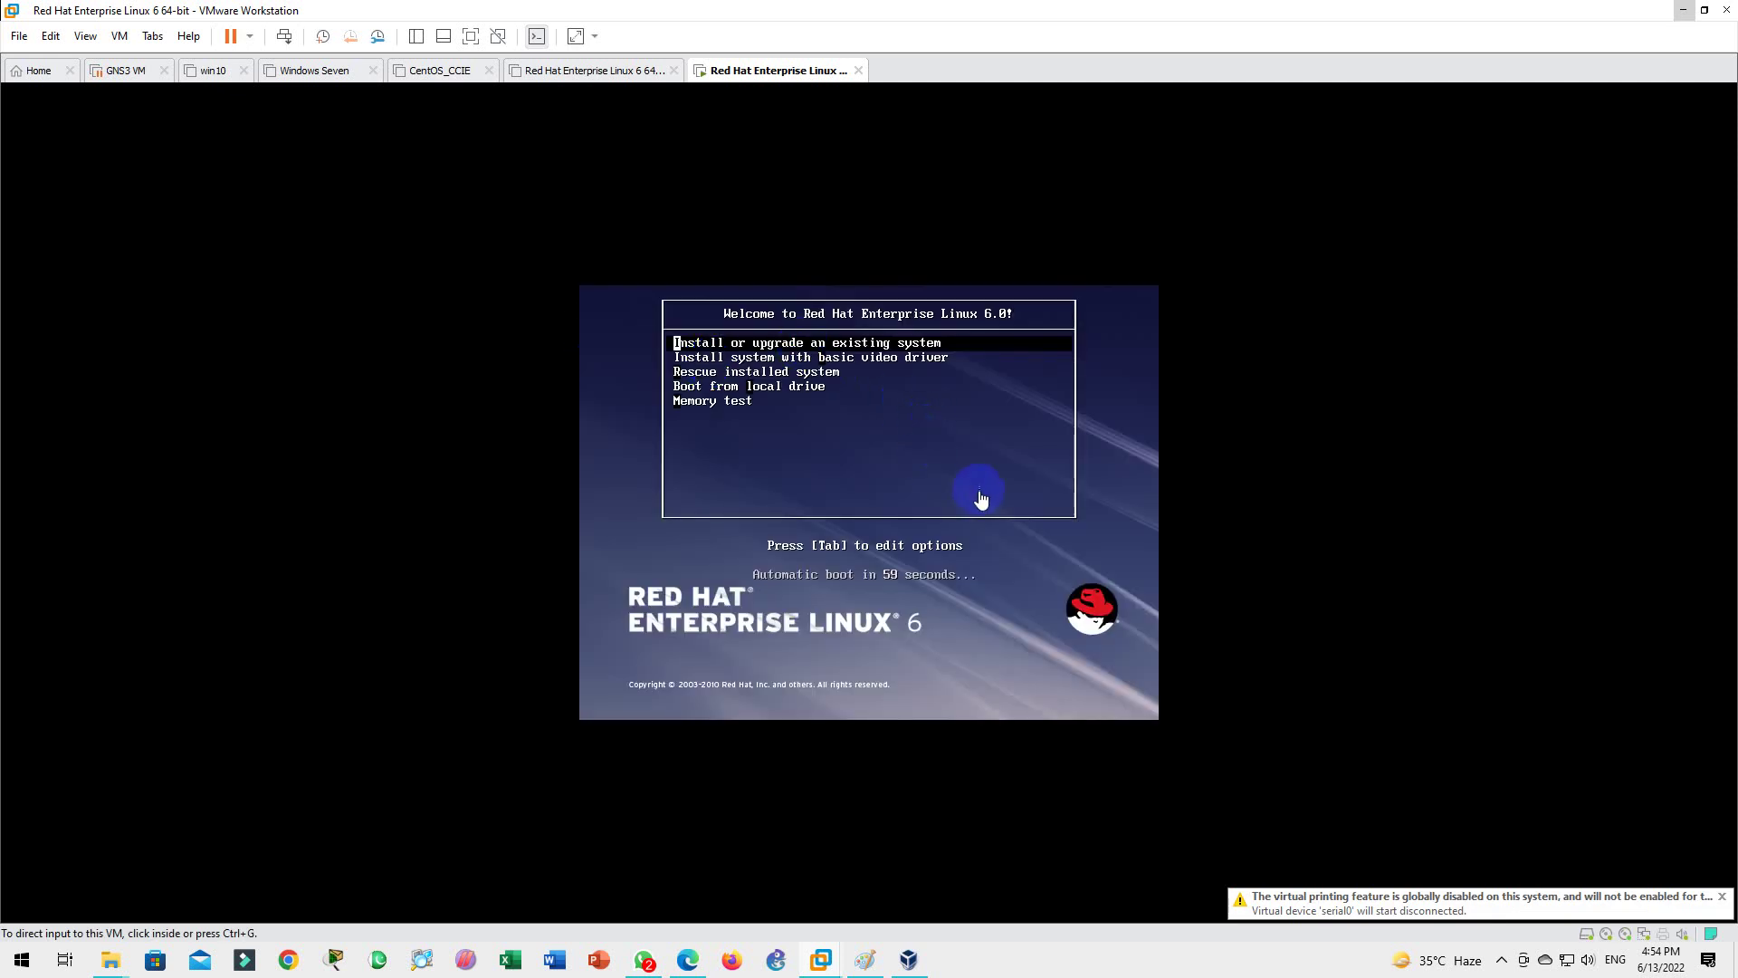
{"action": "left_click", "coordinate": [475, 36]}
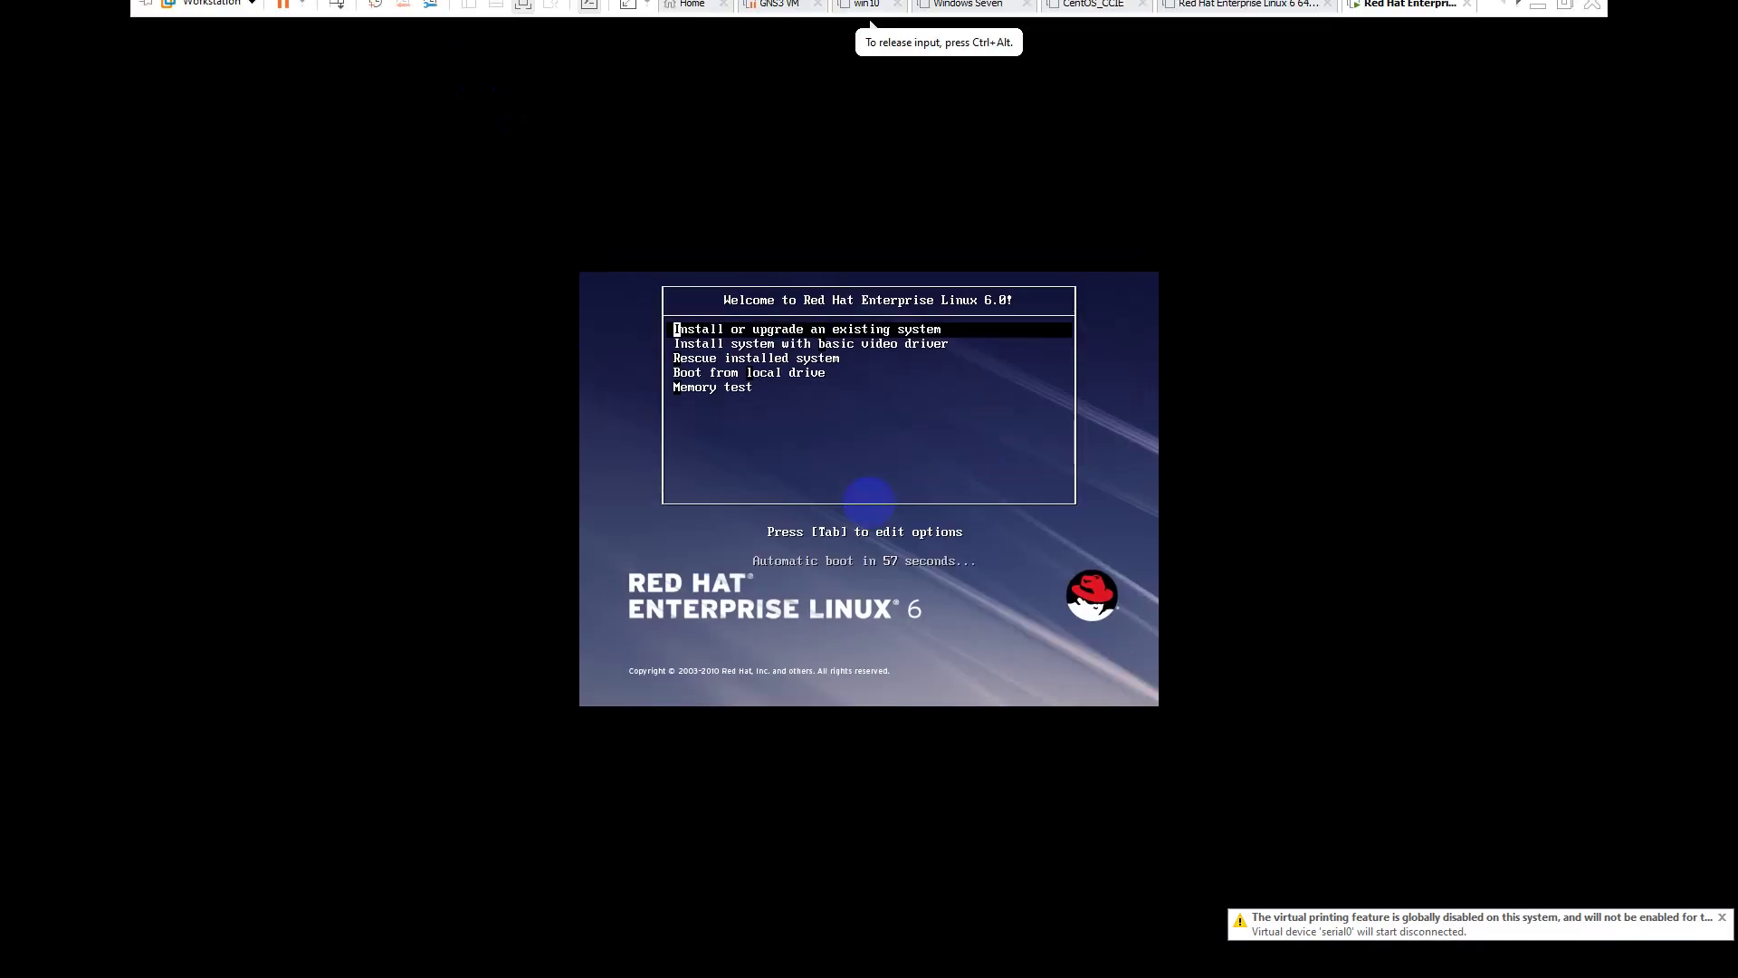
{"action": "key", "text": "Escape"}
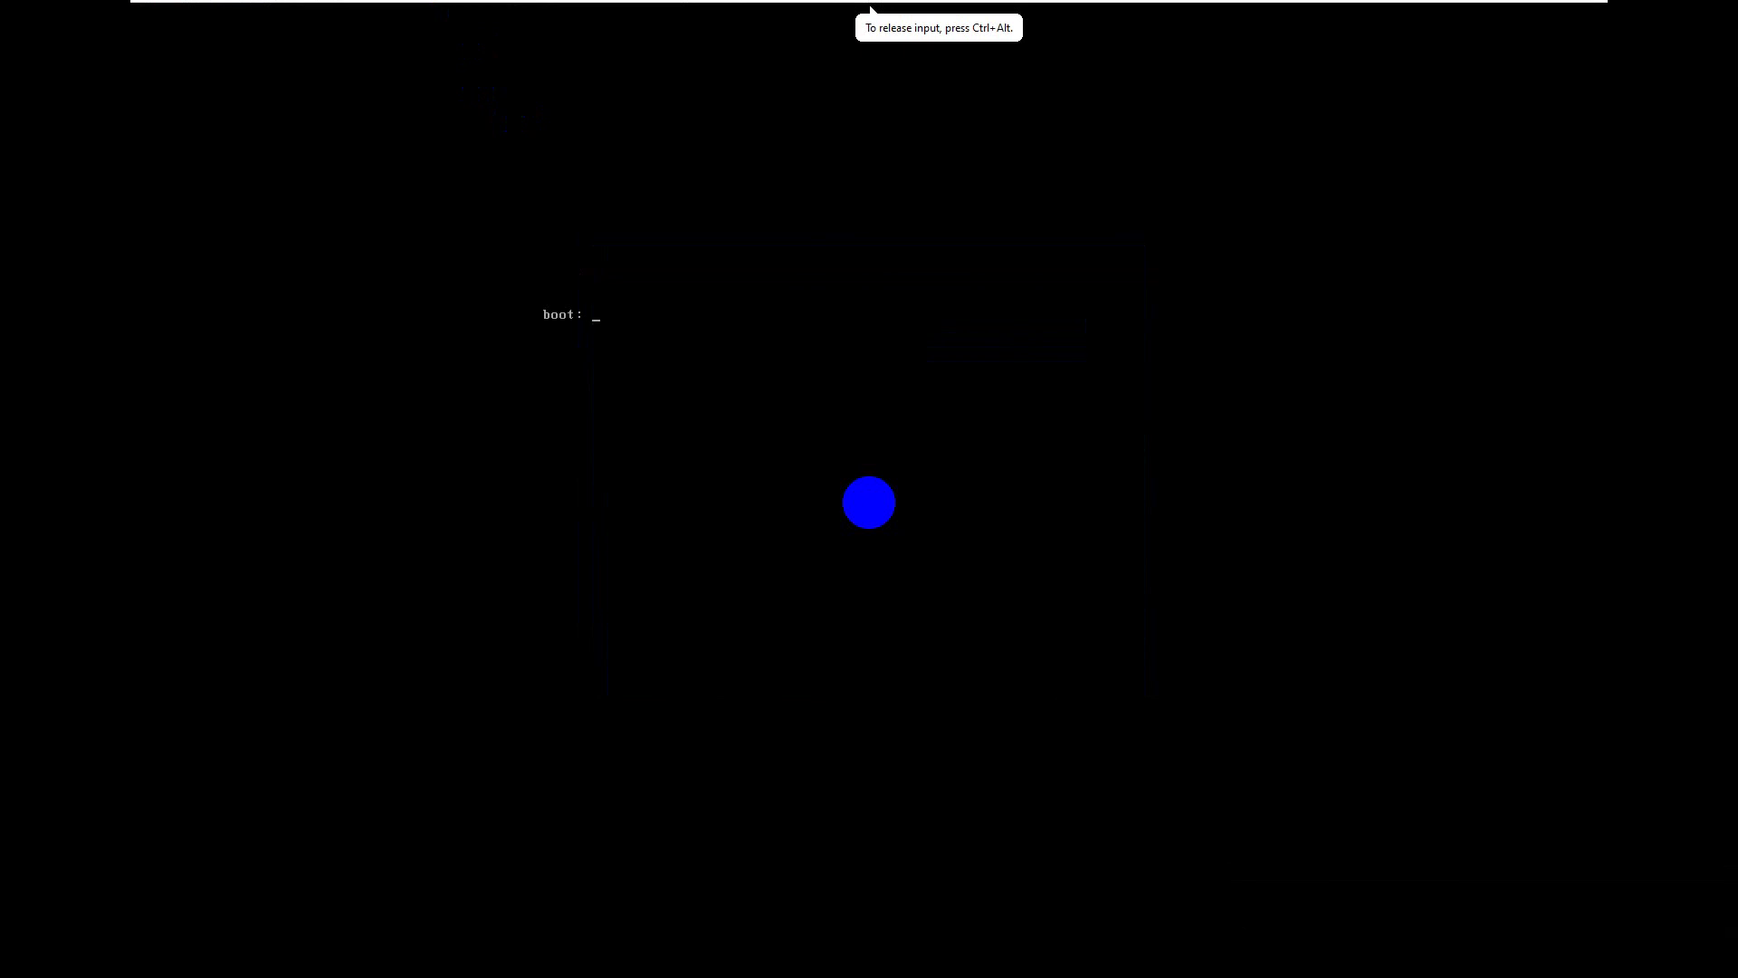
{"action": "type", "text": "reboot"}
{"action": "key", "text": "Return"}
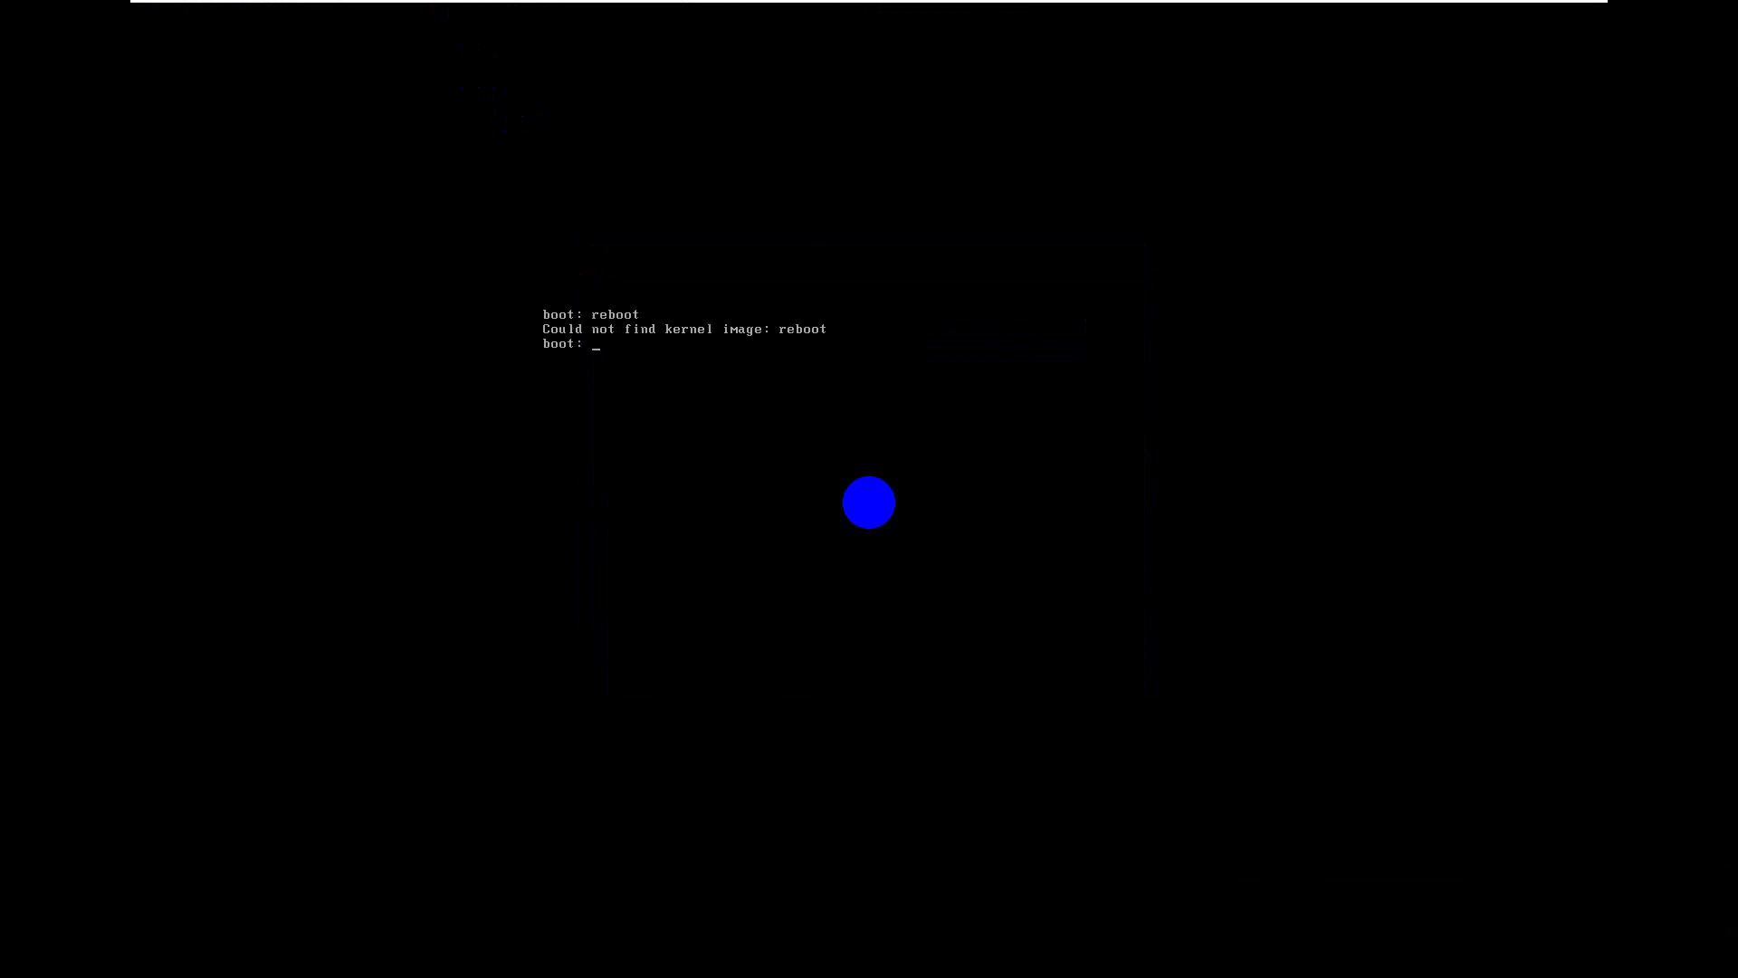
{"action": "type", "text": "exit"}
{"action": "key", "text": "Return"}
{"action": "key", "text": "Return"}
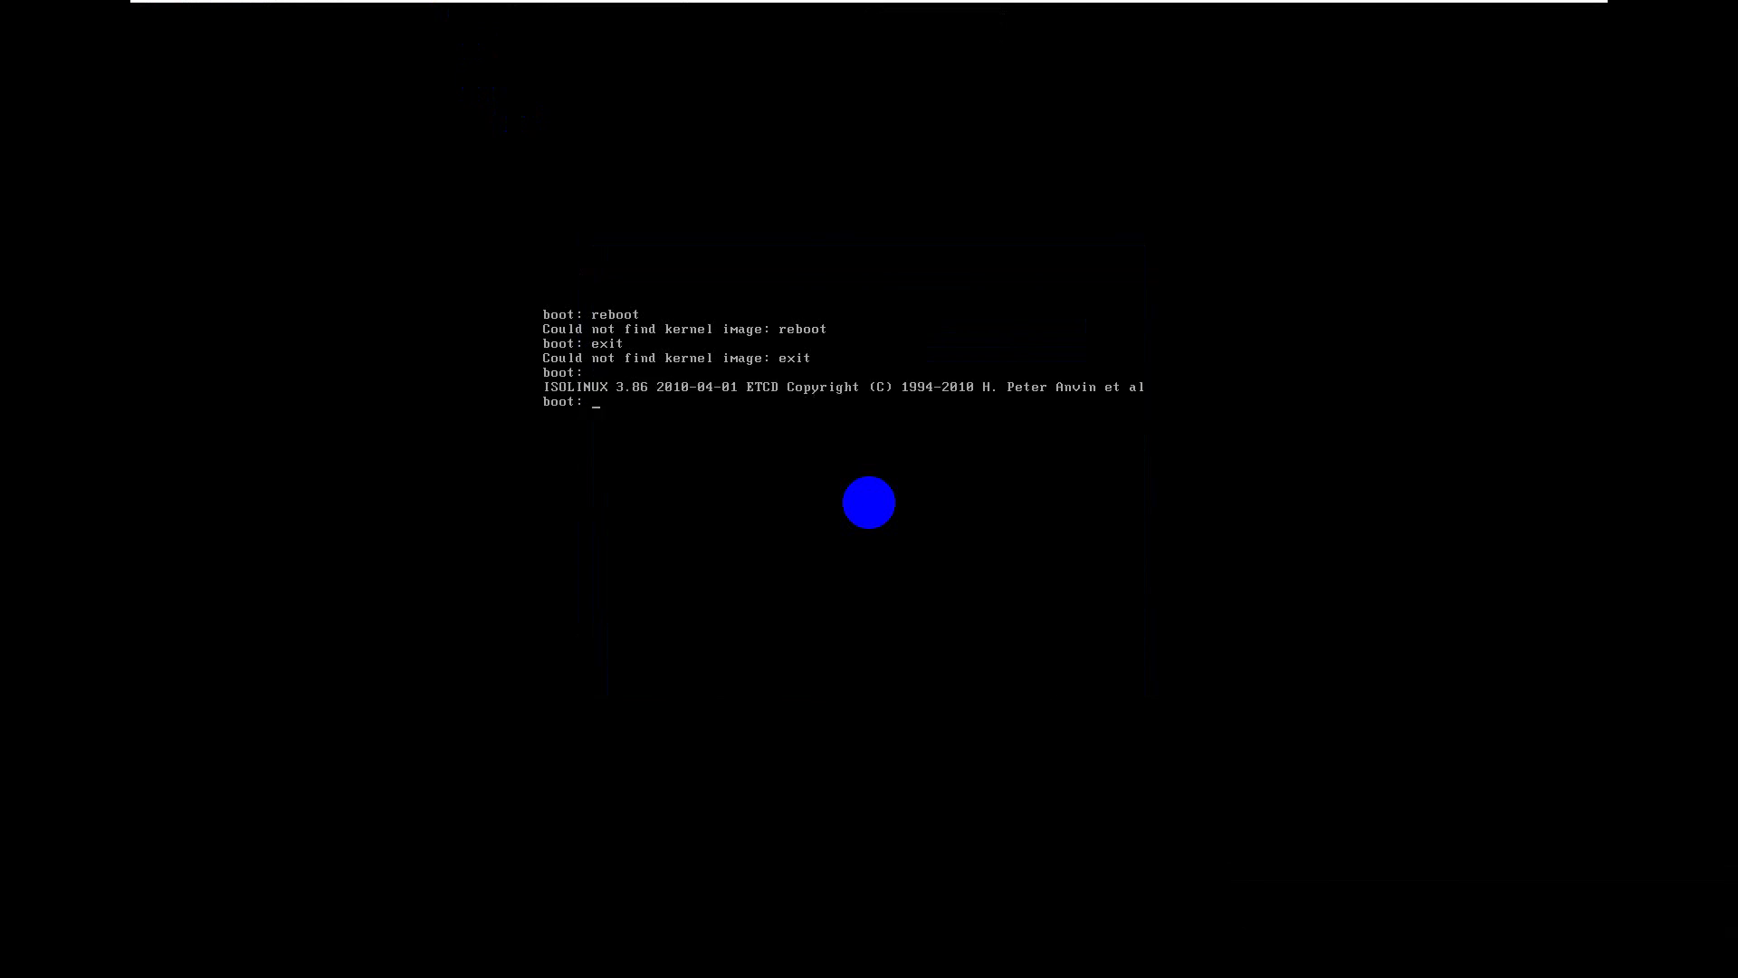
Step: Release input from the VM and exit full-screen mode back to the normal window
{"action": "key", "text": "ctrl+alt"}
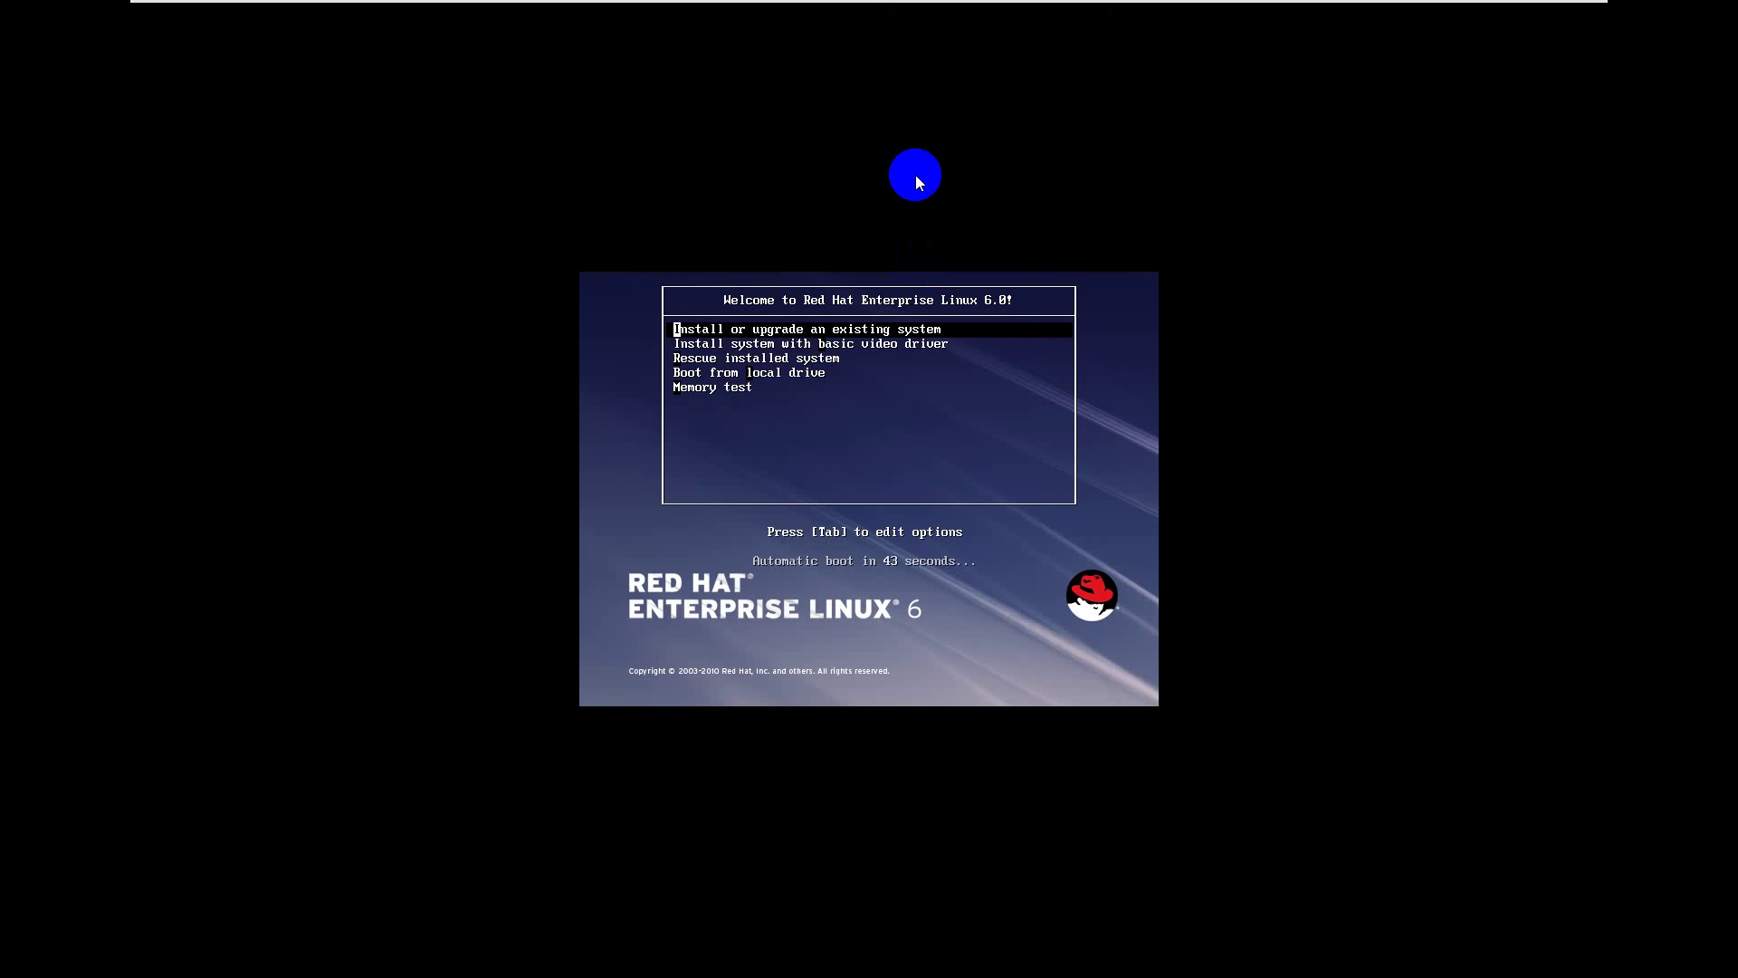
{"action": "mouse_move", "coordinate": [1241, 3]}
{"action": "left_click", "coordinate": [534, 9]}
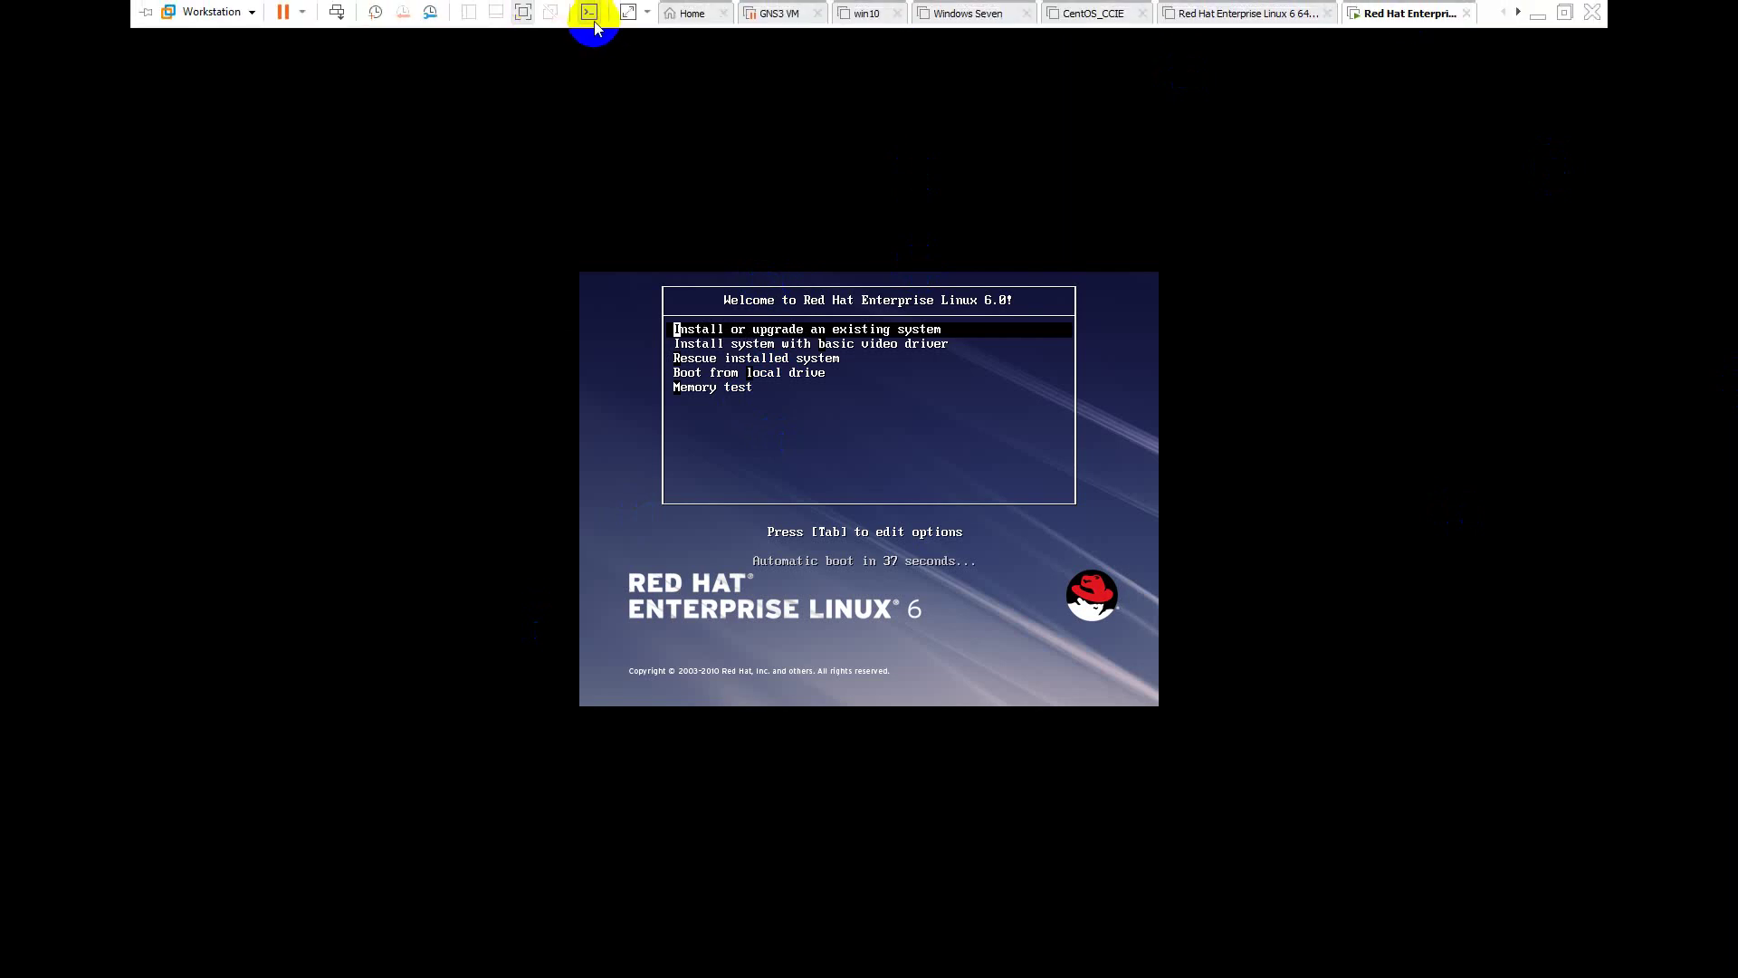
{"action": "left_click", "coordinate": [525, 11]}
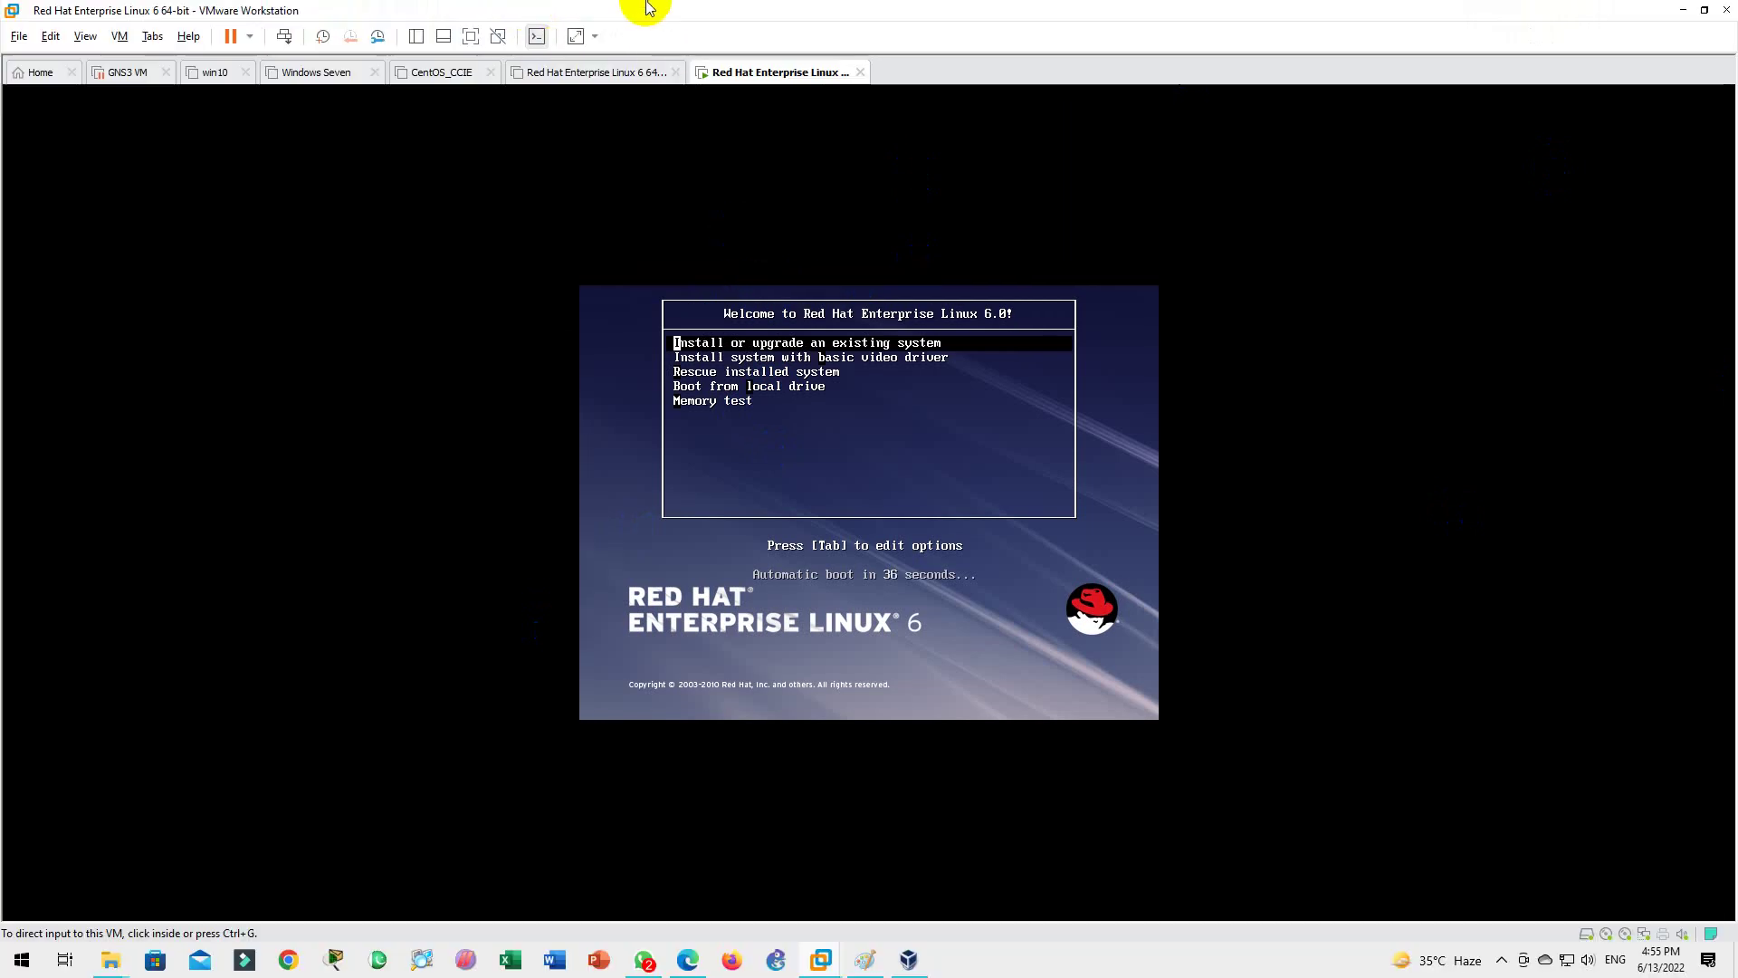
Step: Return to the Red Hat Enterprise Linux 6 VM tab and highlight Install system with basic video driver
{"action": "left_click", "coordinate": [1682, 10]}
{"action": "left_click", "coordinate": [1627, 10]}
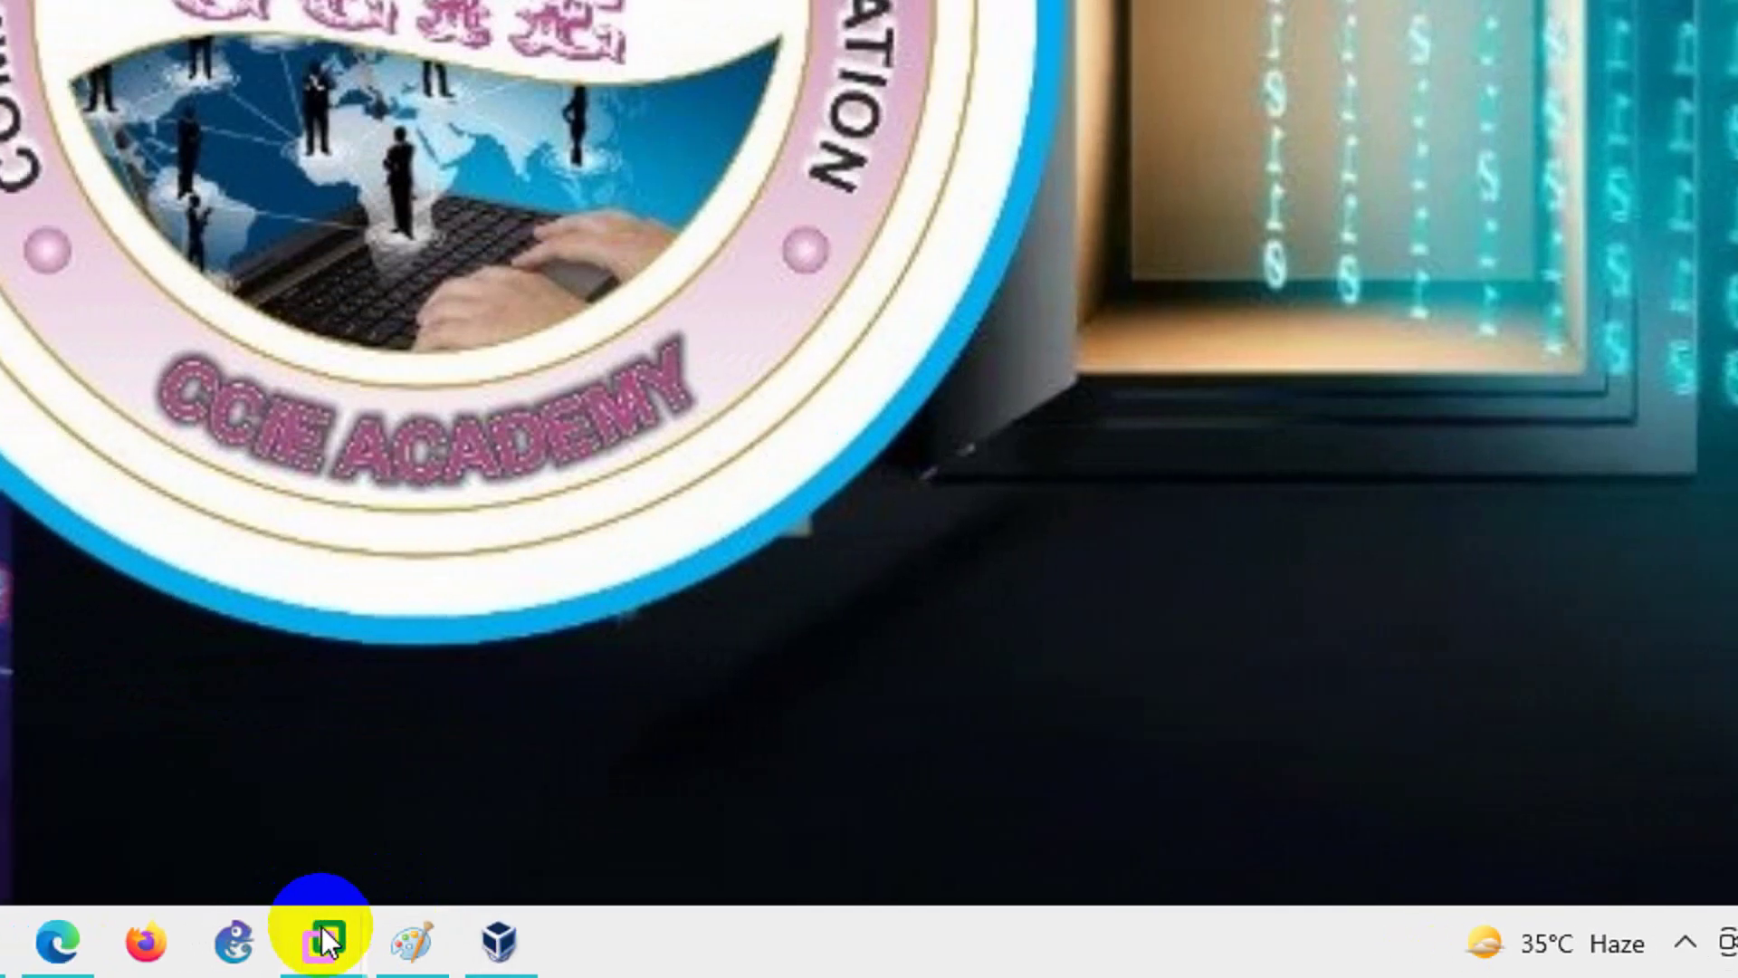
{"action": "mouse_move", "coordinate": [381, 941]}
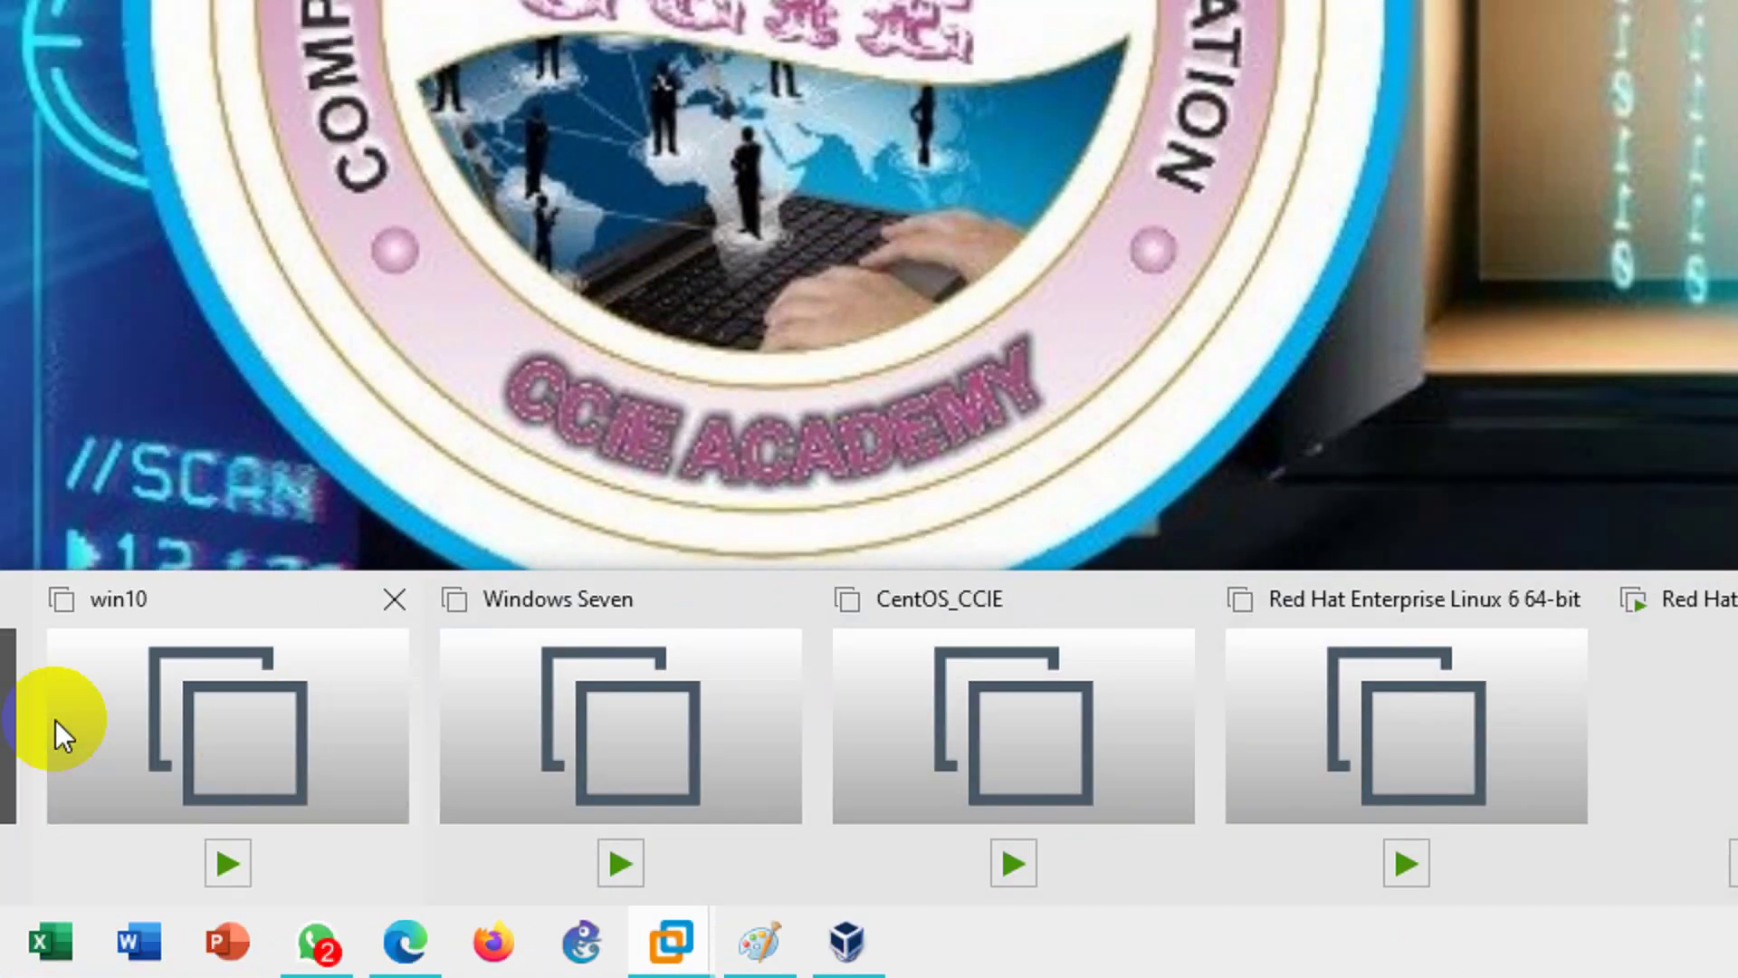
{"action": "left_click", "coordinate": [55, 725]}
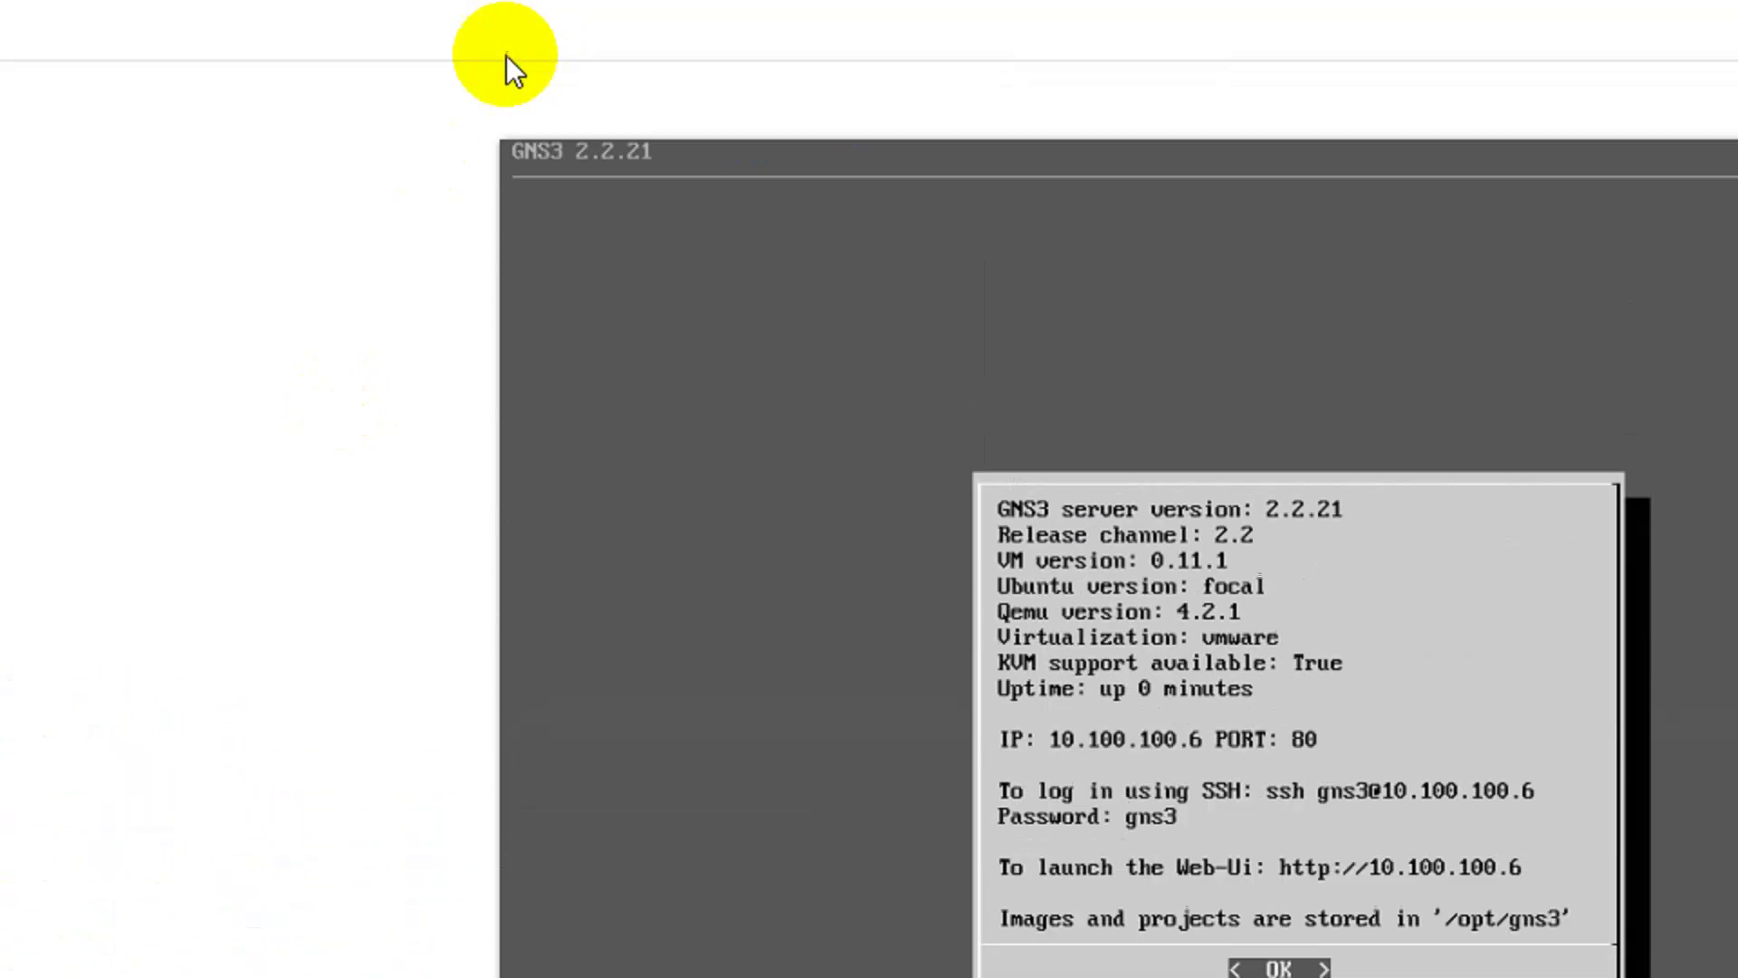
{"action": "left_click", "coordinate": [514, 152]}
{"action": "left_click", "coordinate": [789, 153]}
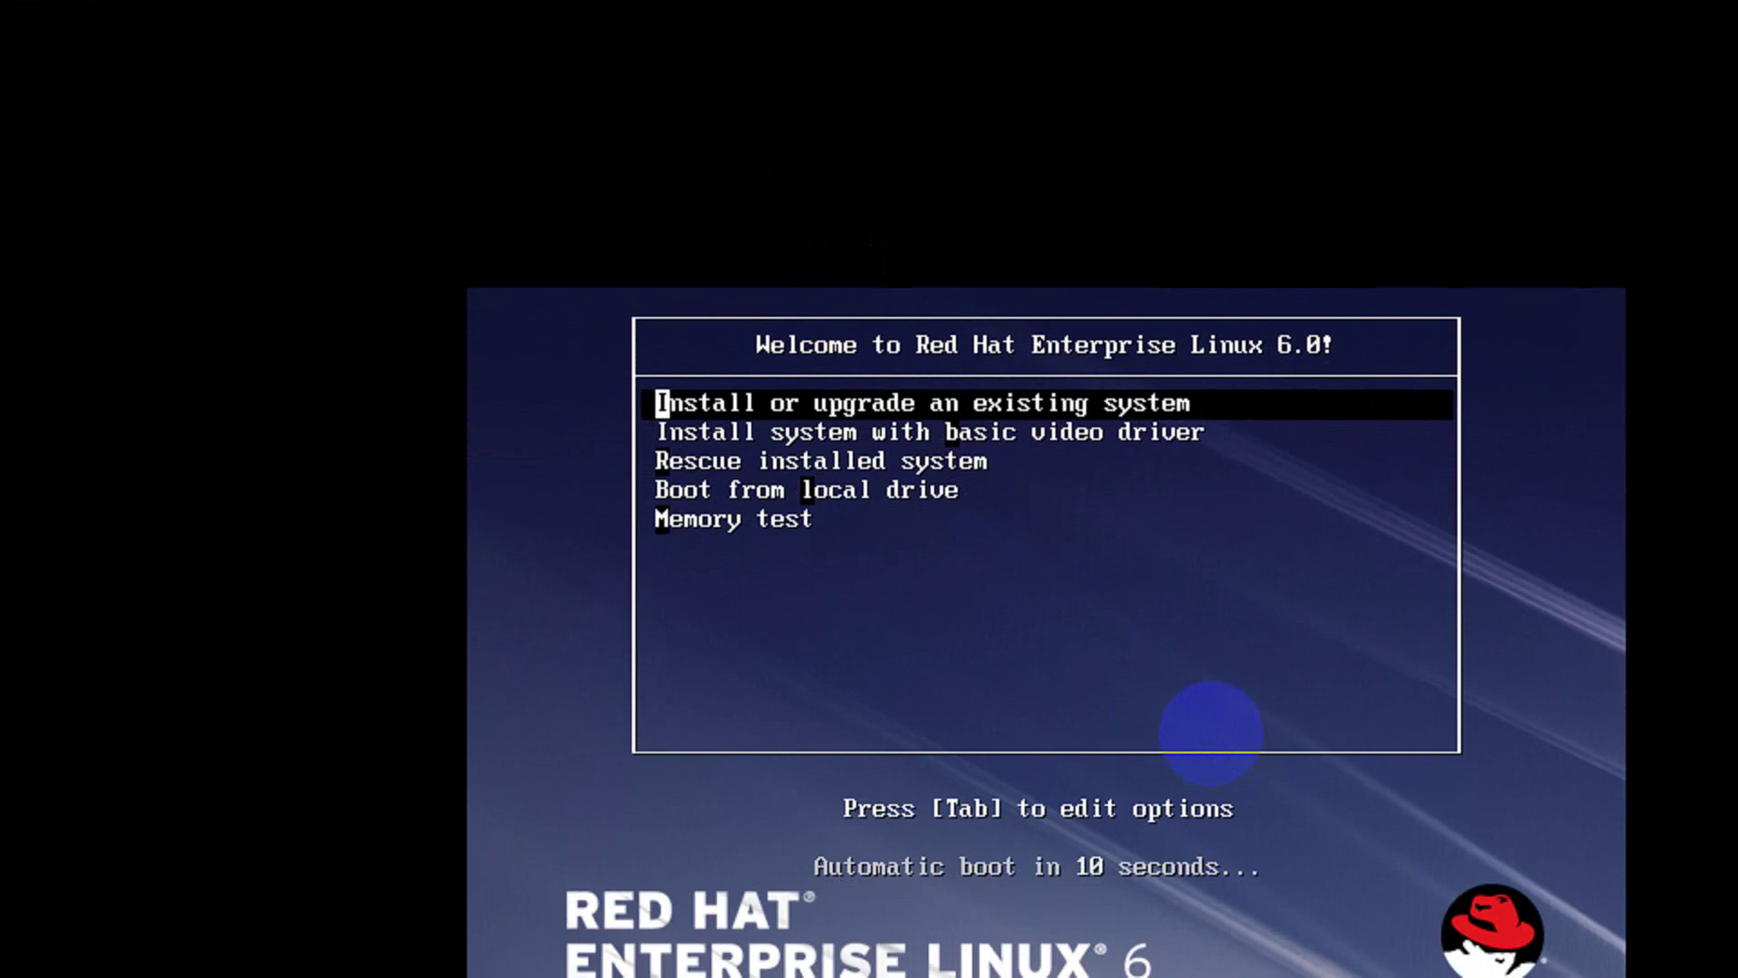
{"action": "key", "text": "Down"}
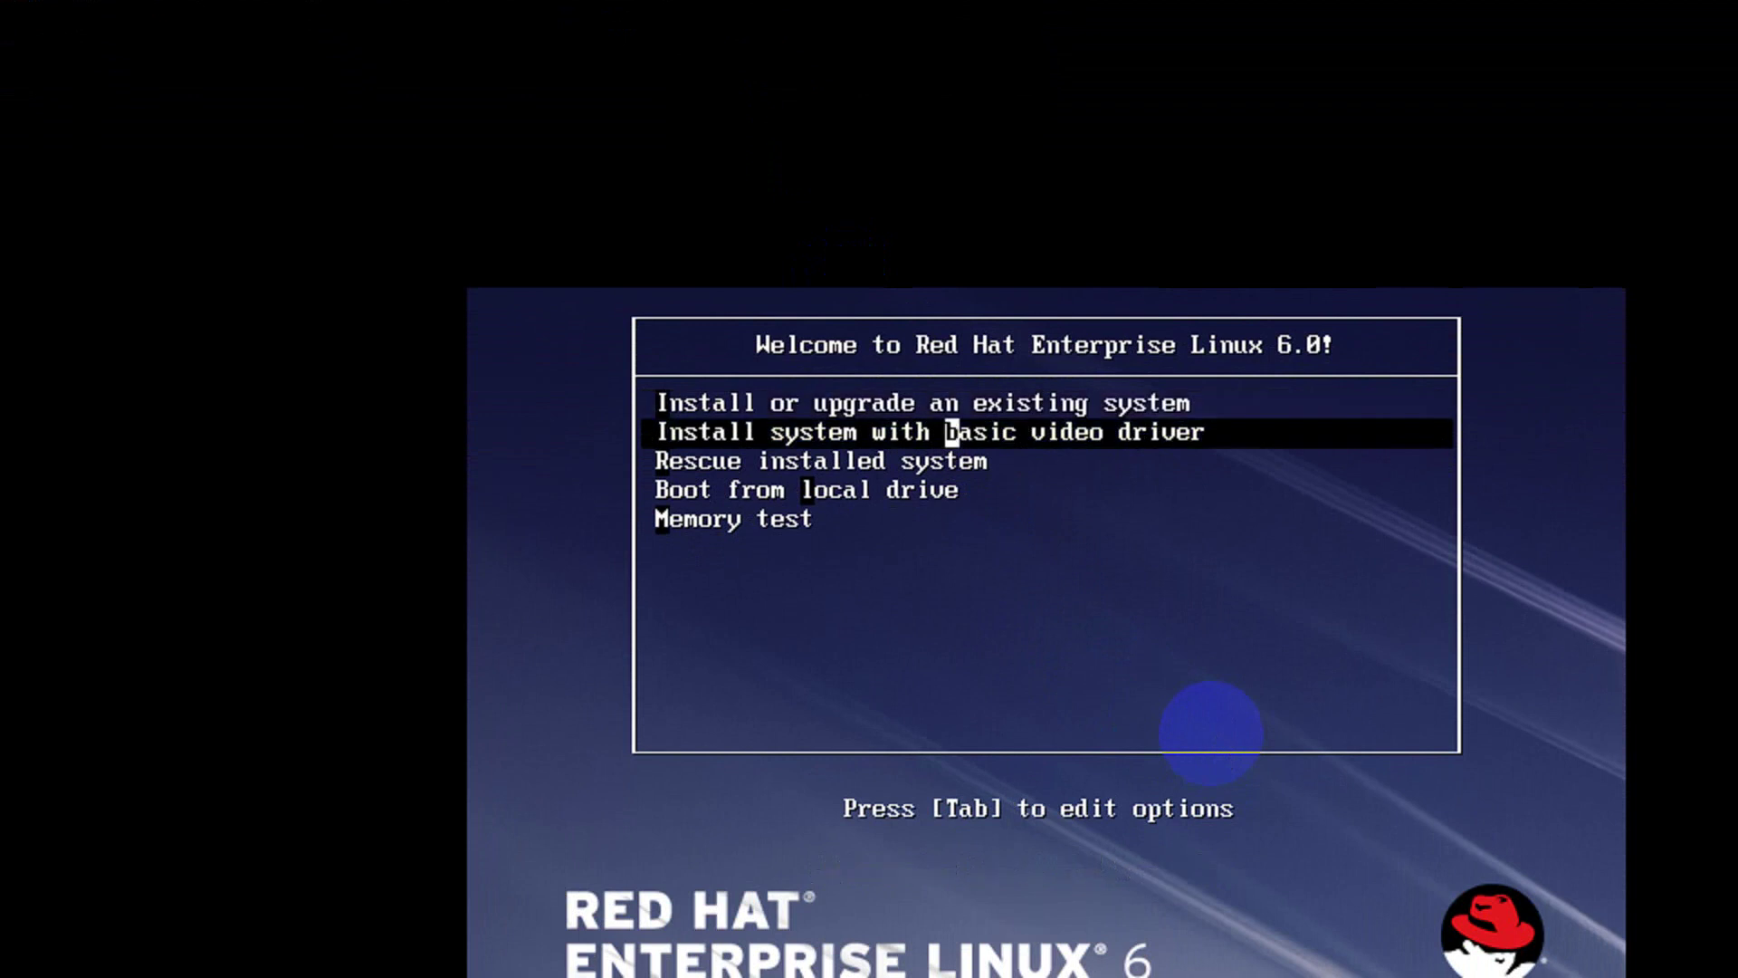